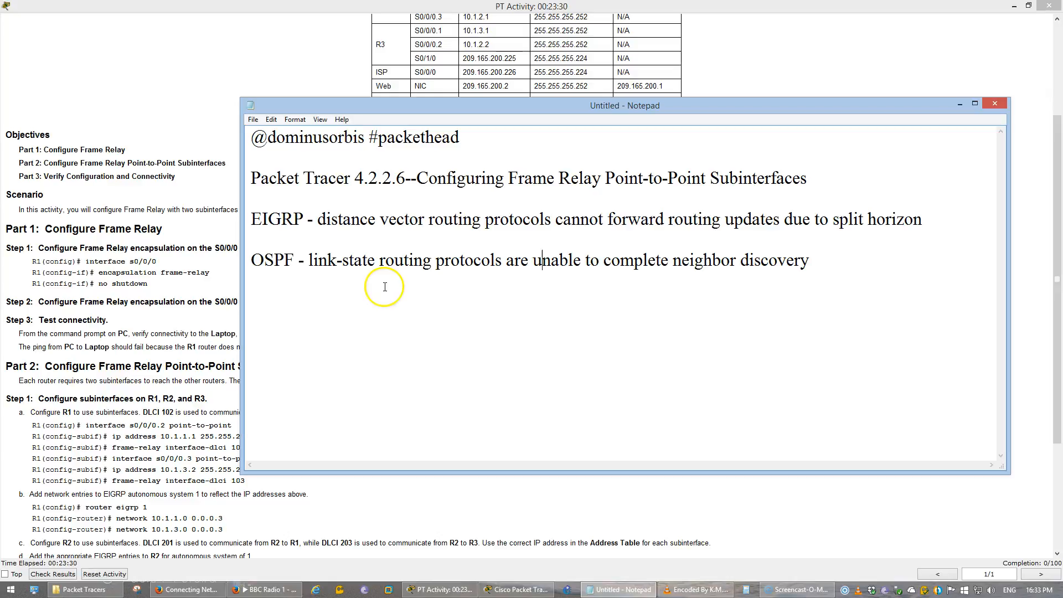
# - Examine the network topology, then read the activity's scenario and the Part 1 instructions for Frame Relay encapsulation on R1
pyautogui.click(505, 590)
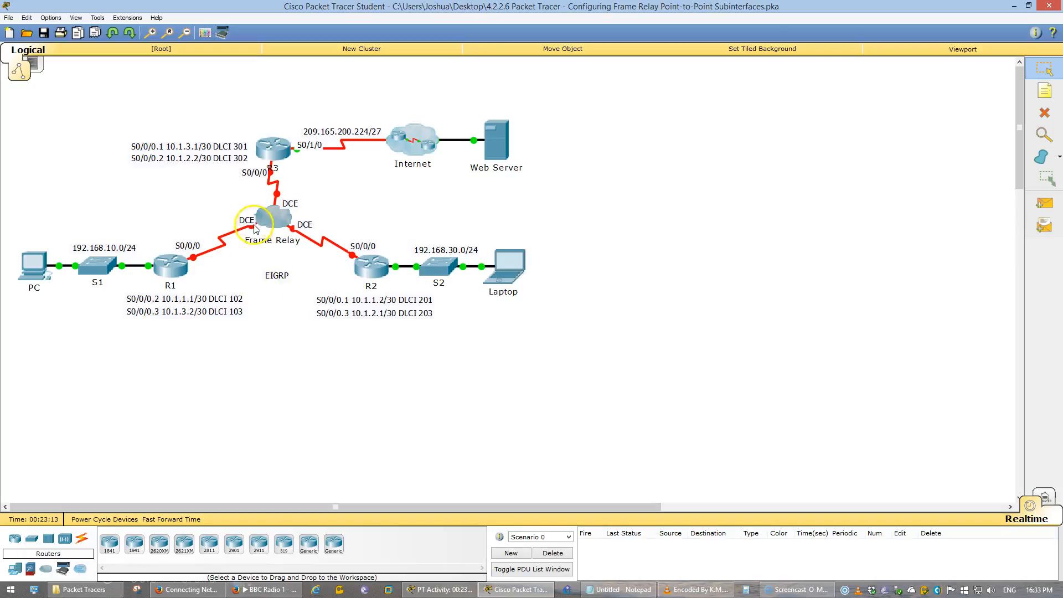
pyautogui.click(432, 590)
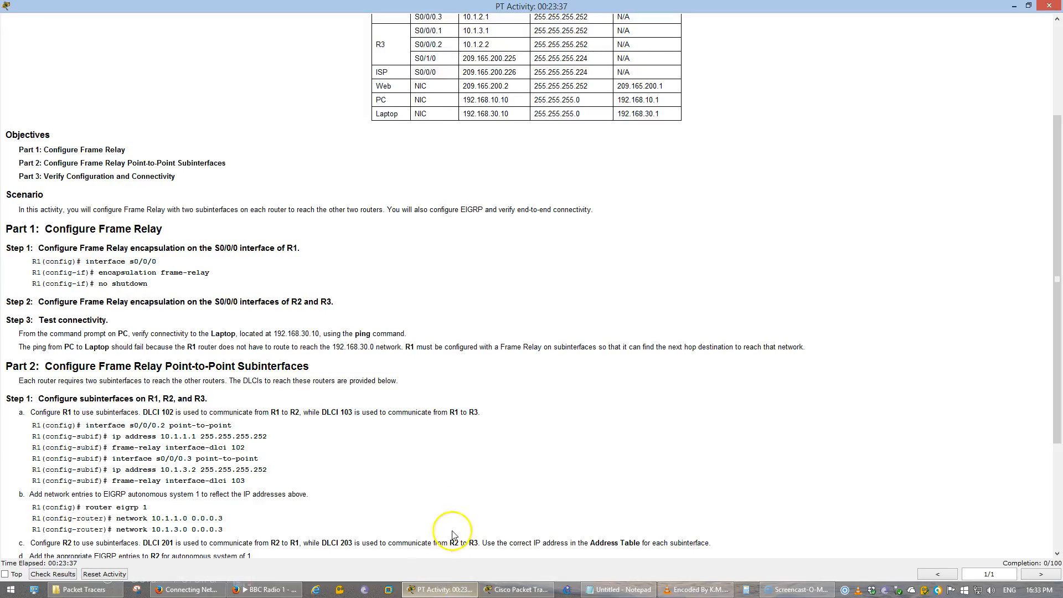
pyautogui.scroll(-3, 432, 421)
pyautogui.moveTo(55, 276); pyautogui.dragTo(395, 269)
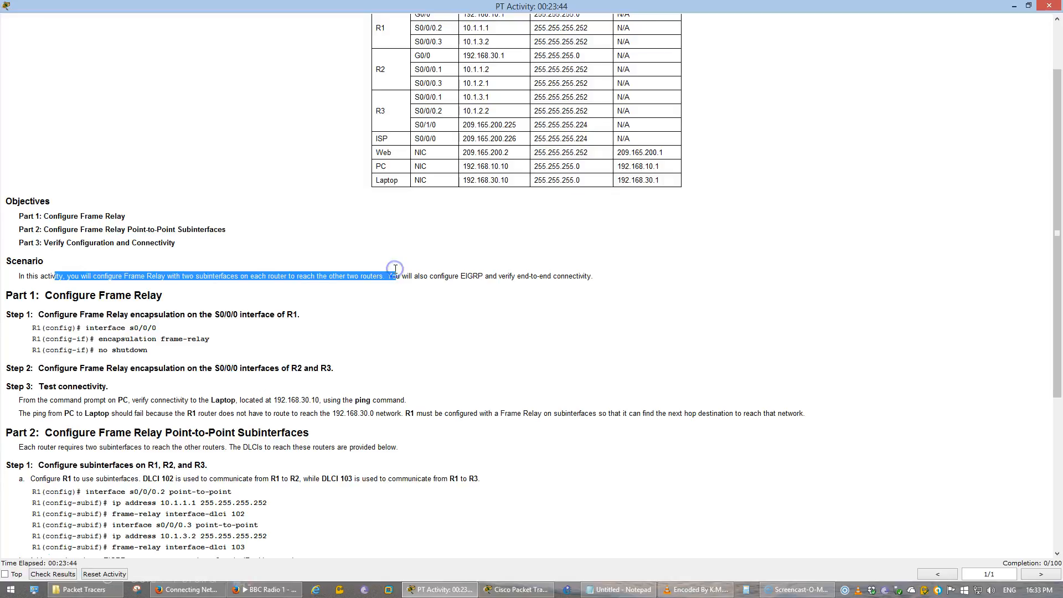
pyautogui.click(396, 269)
pyautogui.moveTo(508, 274); pyautogui.dragTo(460, 278)
pyautogui.click(504, 277)
pyautogui.scroll(-2, 504, 277)
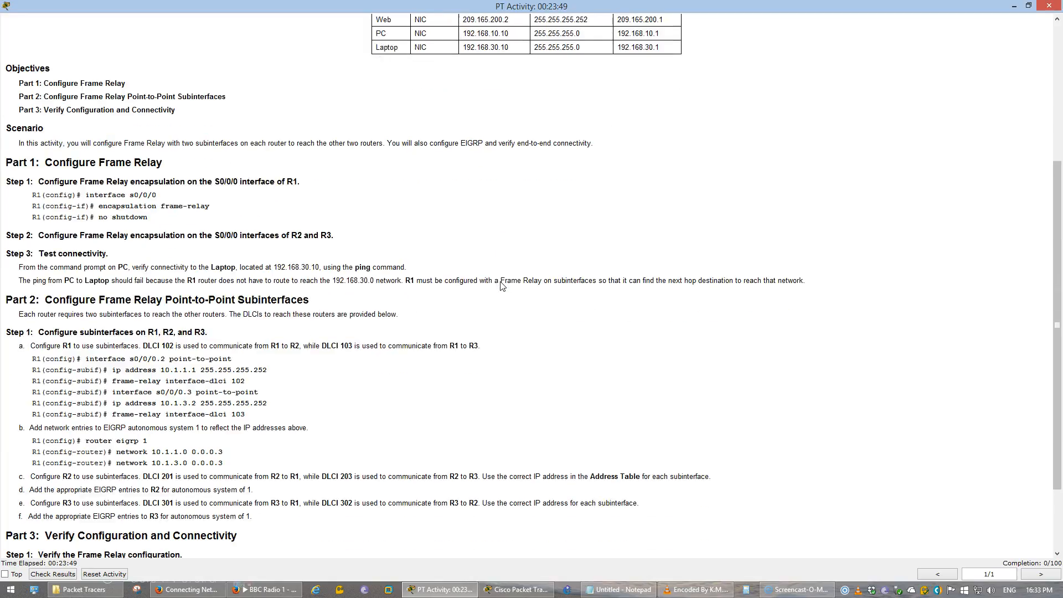
pyautogui.moveTo(95, 195); pyautogui.dragTo(185, 192)
pyautogui.click(185, 192)
pyautogui.moveTo(80, 182); pyautogui.dragTo(312, 186)
pyautogui.click(313, 202)
# - Open router R1's command-line console and enlarge it beside the activity instructions
pyautogui.click(517, 590)
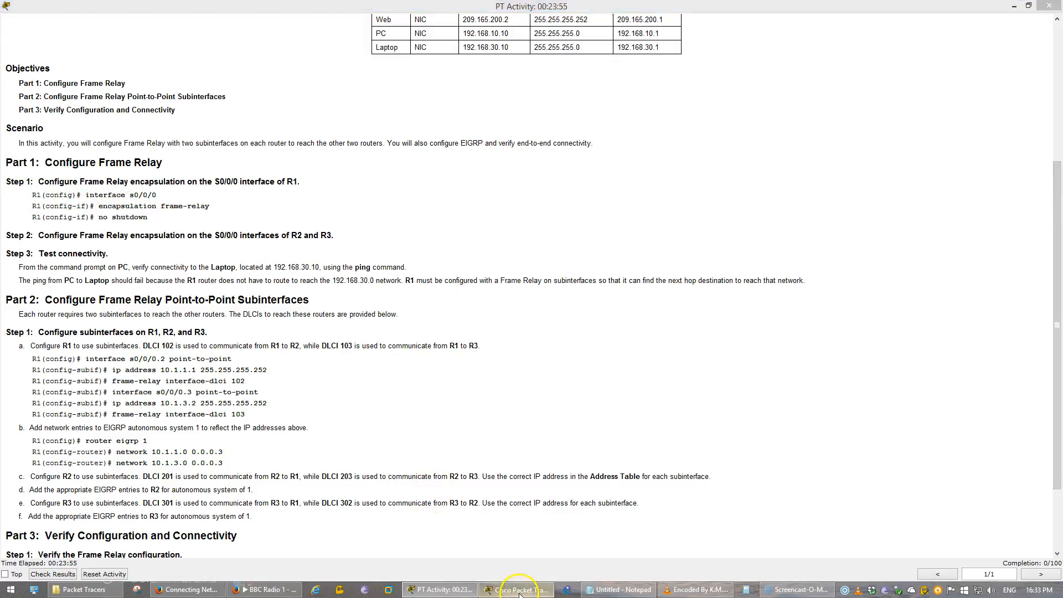
pyautogui.click(167, 263)
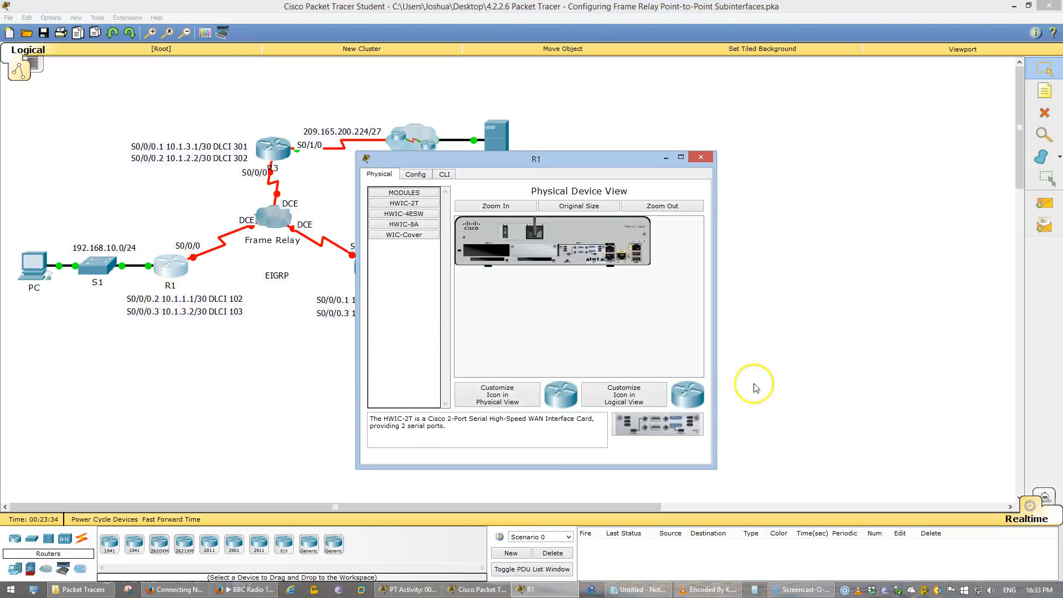
pyautogui.click(1015, 5)
pyautogui.moveTo(626, 158); pyautogui.dragTo(783, 120)
pyautogui.click(601, 135)
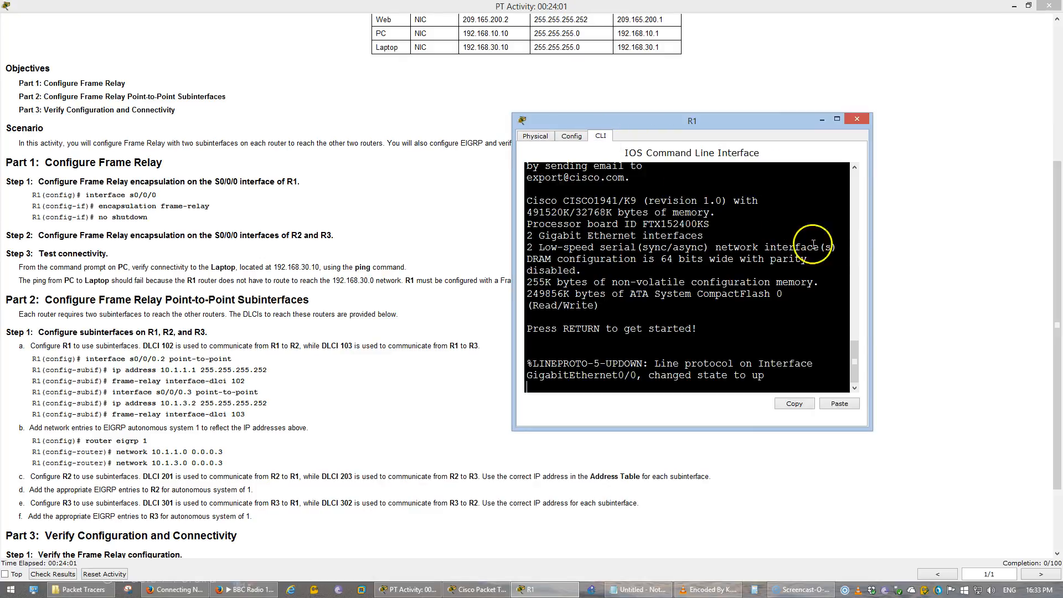
pyautogui.moveTo(871, 229); pyautogui.dragTo(1013, 229)
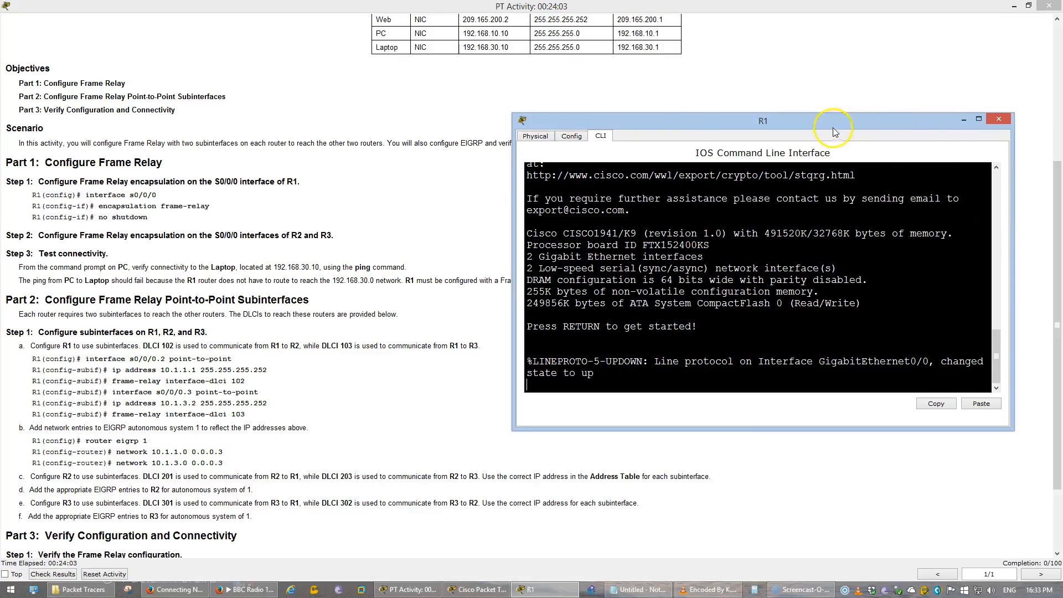
pyautogui.moveTo(830, 114); pyautogui.dragTo(834, 33)
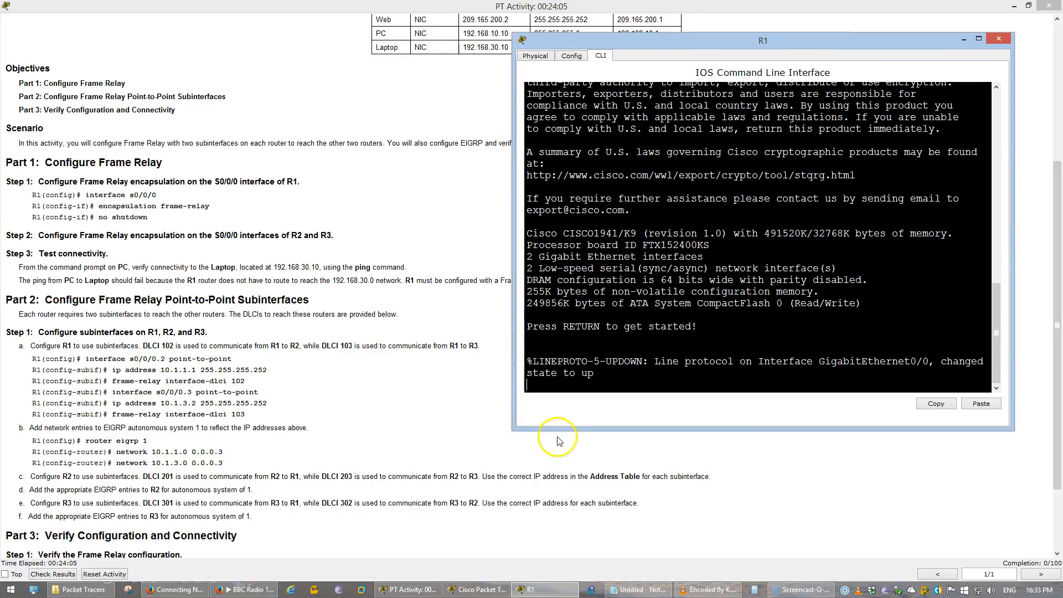
pyautogui.moveTo(561, 431); pyautogui.dragTo(560, 468)
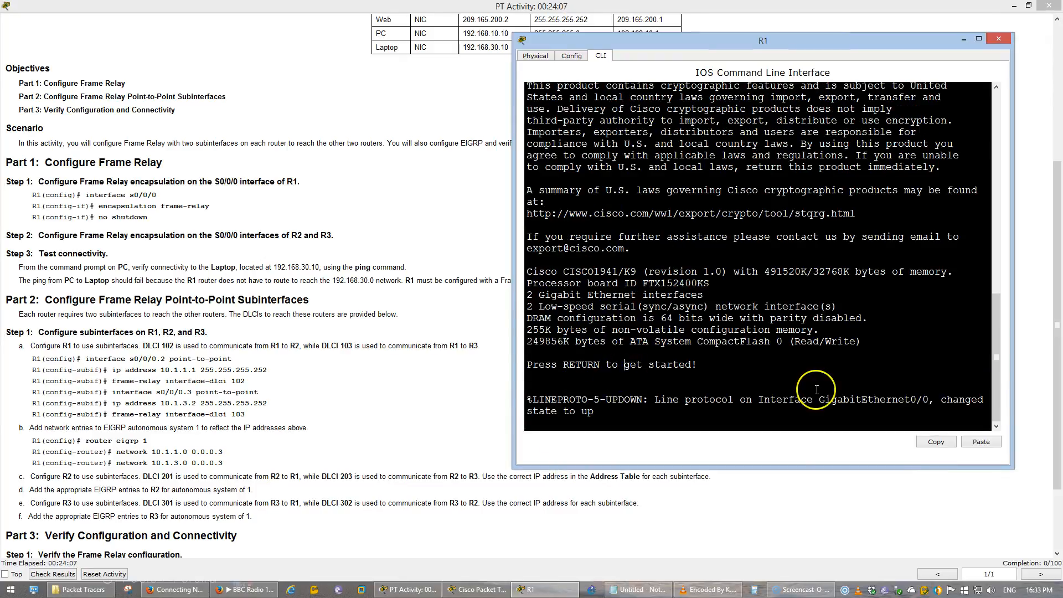
# - Enter privileged and global configuration mode on R1 and go into interface s0/0/0
pyautogui.press('Return')
pyautogui.write('en')
pyautogui.press('Return')
pyautogui.write('conf t')
pyautogui.press('Return')
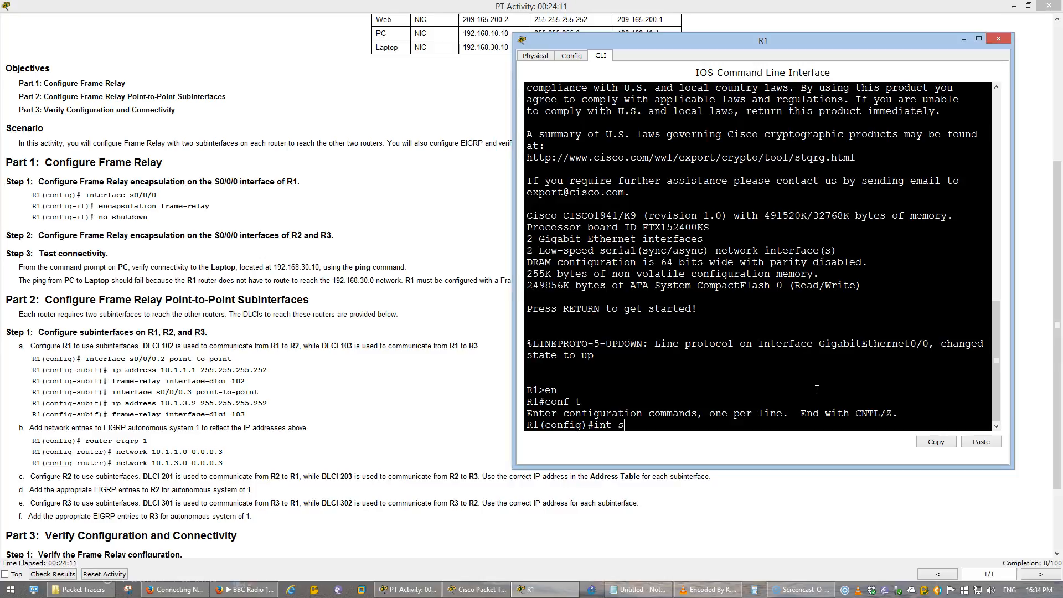
pyautogui.press('Return')
# - Set the encapsulation of R1's S0/0/0 interface to frame-relay
pyautogui.write('en')
pyautogui.press('Tab')
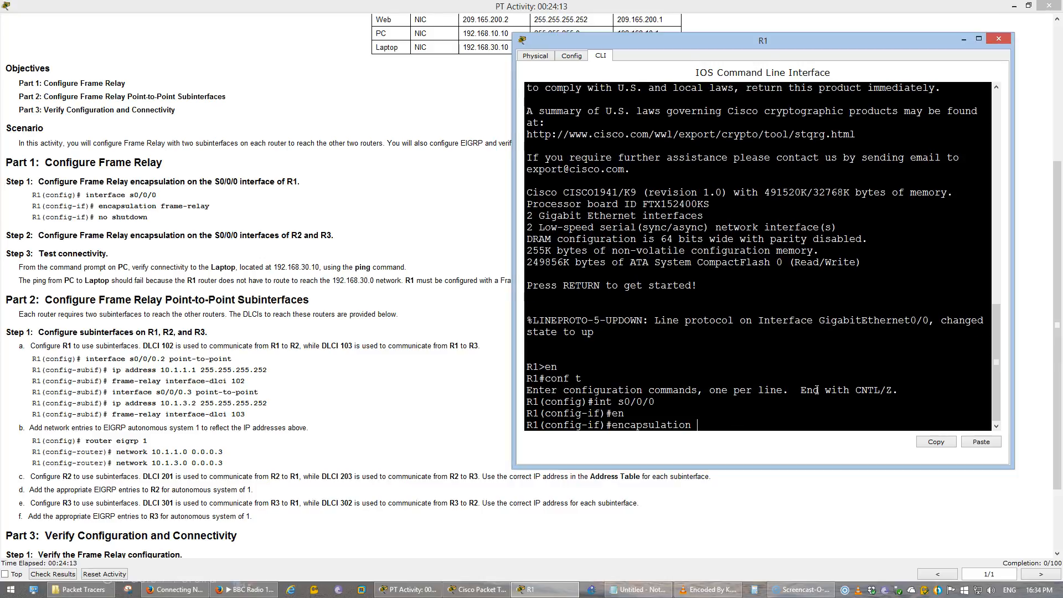
pyautogui.write('fra')
pyautogui.press('Tab')
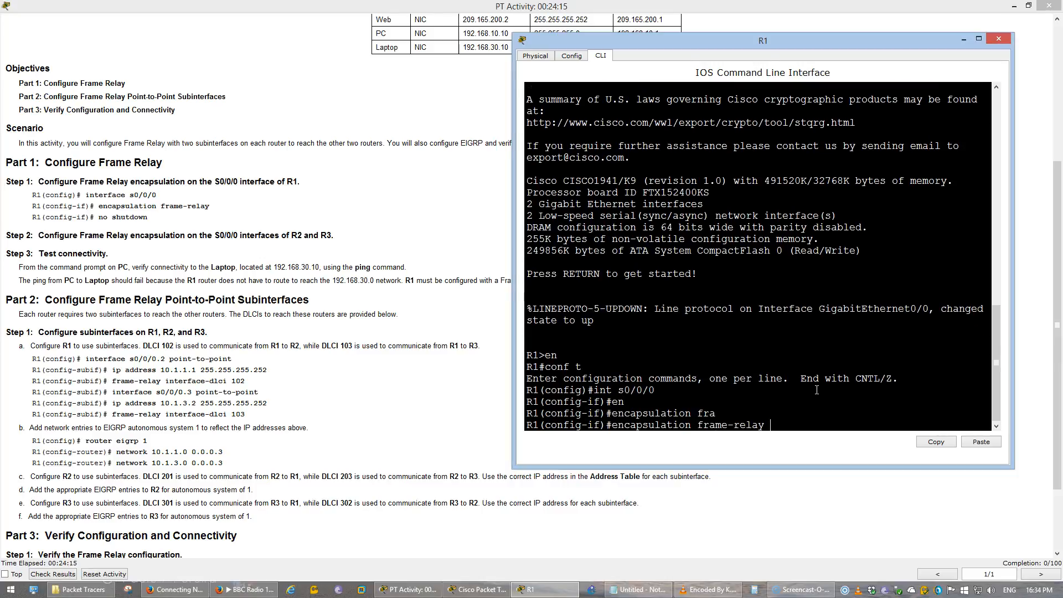
pyautogui.press('Return')
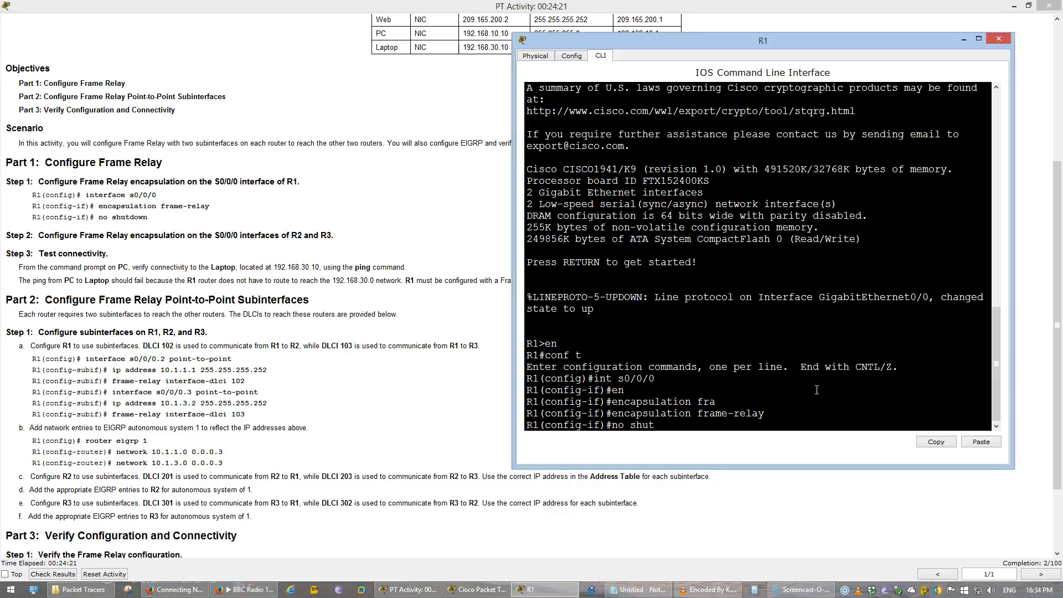
# - Enable R1's S0/0/0 interface with no shut and save the running configuration with do wr
pyautogui.write('no shut')
pyautogui.press('Return')
pyautogui.press('Return')
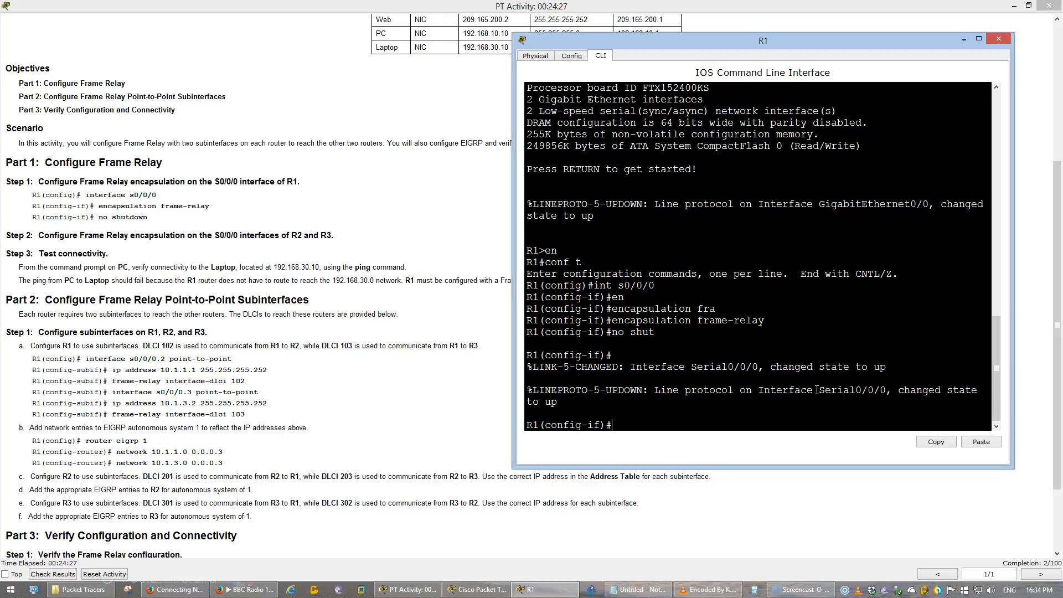
pyautogui.write('do wr')
pyautogui.press('Return')
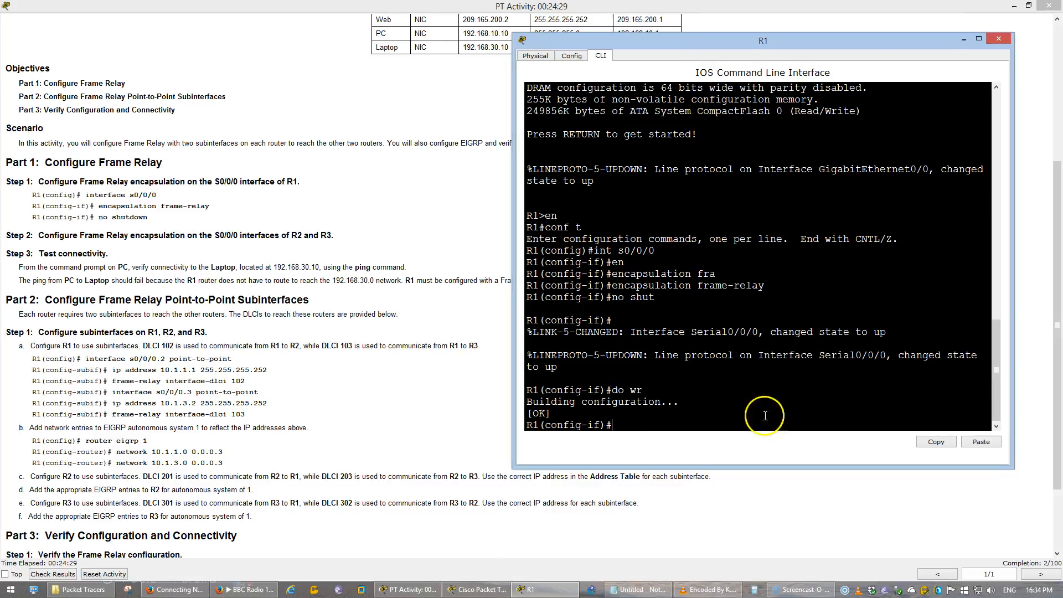
# - Open the command-line consoles of routers R3 and R2, and place R2's widened console beside the instructions
pyautogui.click(464, 590)
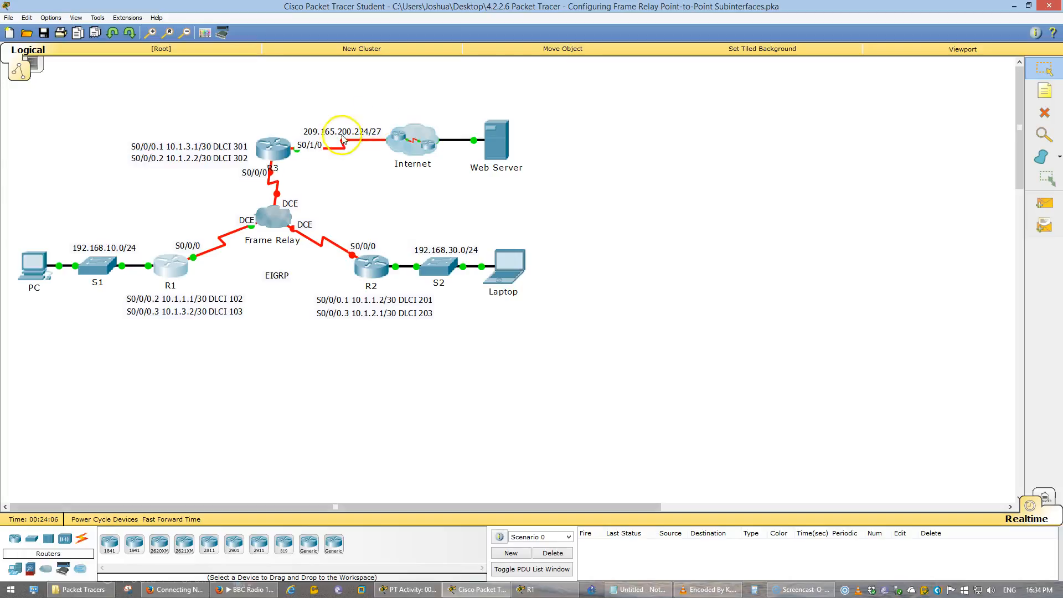
pyautogui.click(273, 148)
pyautogui.click(277, 332)
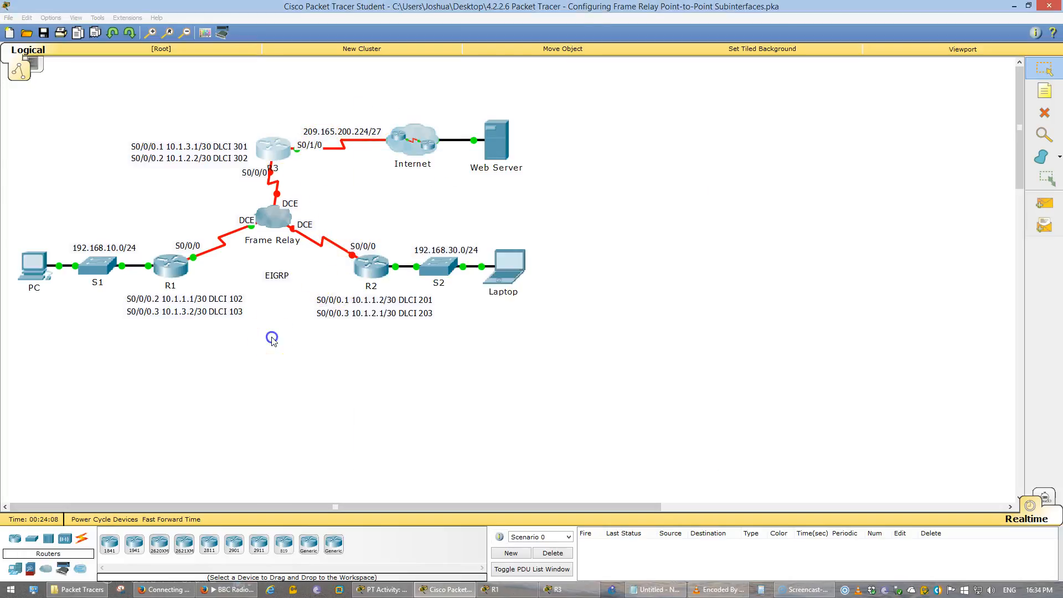
pyautogui.click(372, 268)
pyautogui.click(1014, 6)
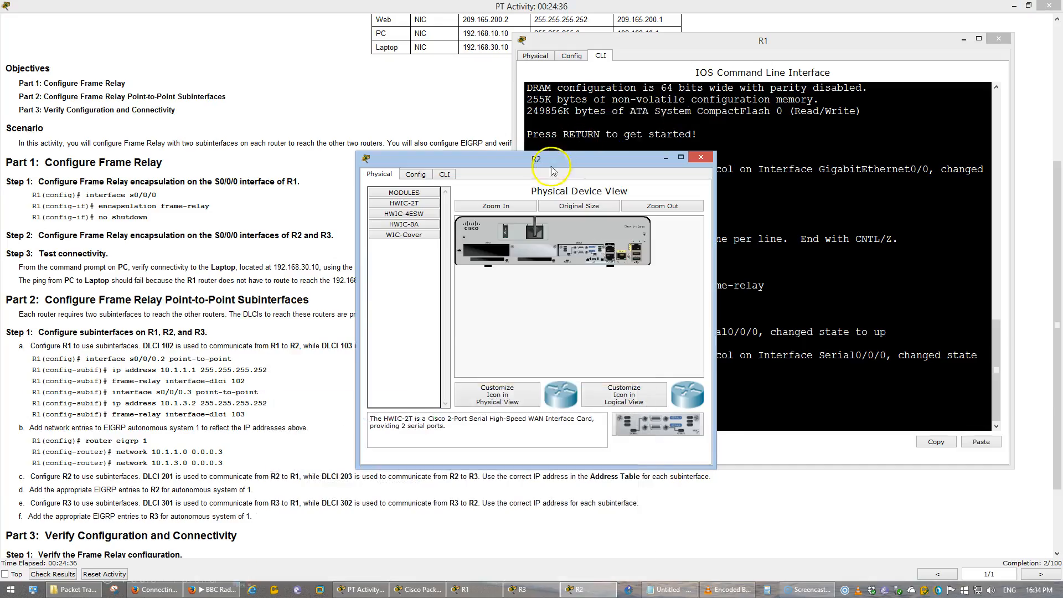
pyautogui.click(445, 174)
pyautogui.moveTo(460, 161); pyautogui.dragTo(636, 38)
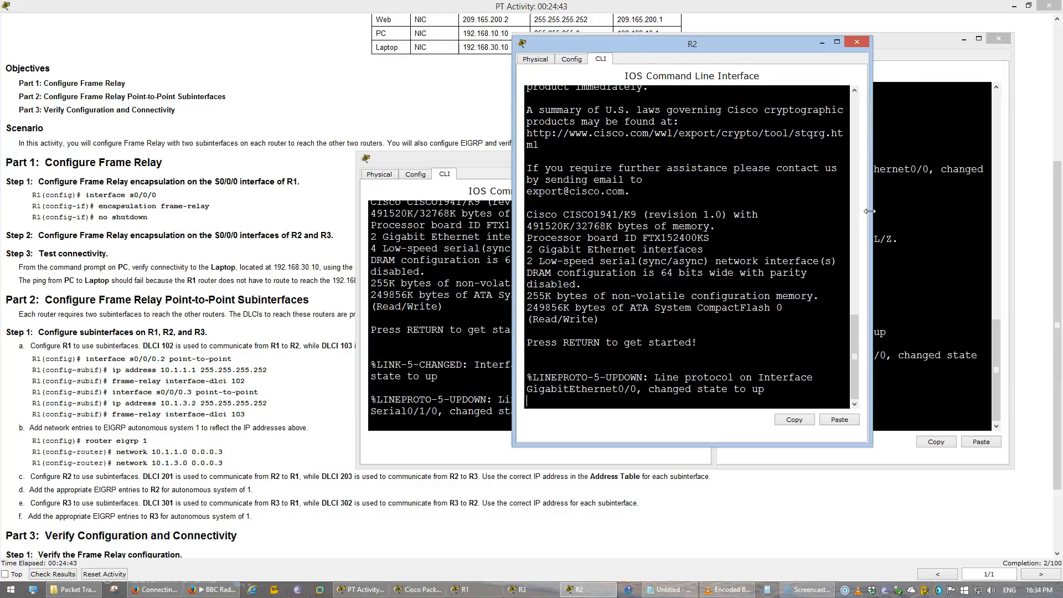
pyautogui.moveTo(870, 211); pyautogui.dragTo(1007, 212)
# - Enter global configuration mode on R2, check its serial port in the topology, and go into interface s0/0/0
pyautogui.press('Return')
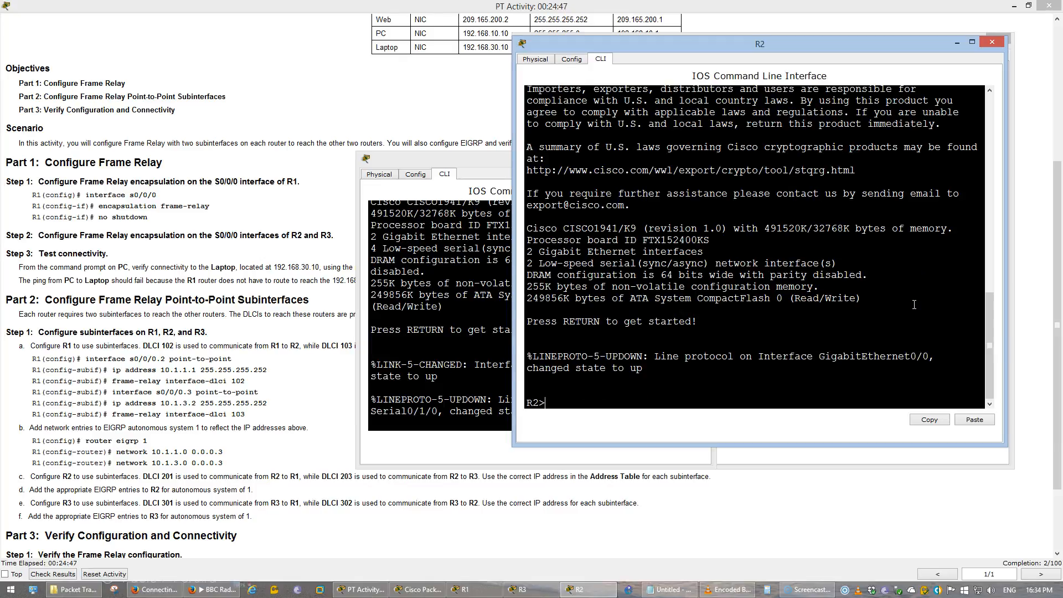
pyautogui.write('en')
pyautogui.press('Return')
pyautogui.write('co')
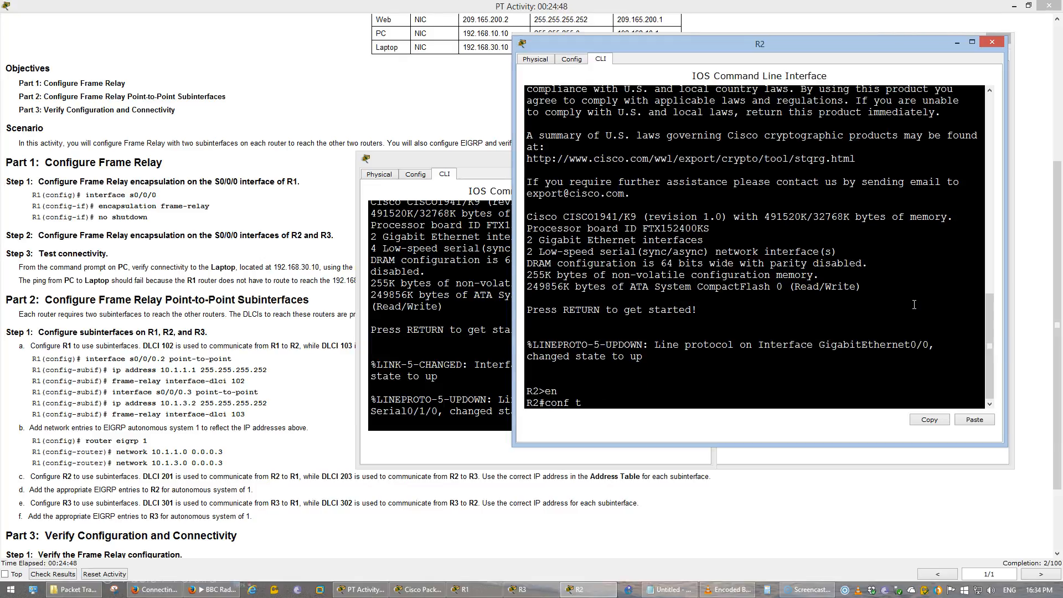
pyautogui.write('nf t')
pyautogui.press('Return')
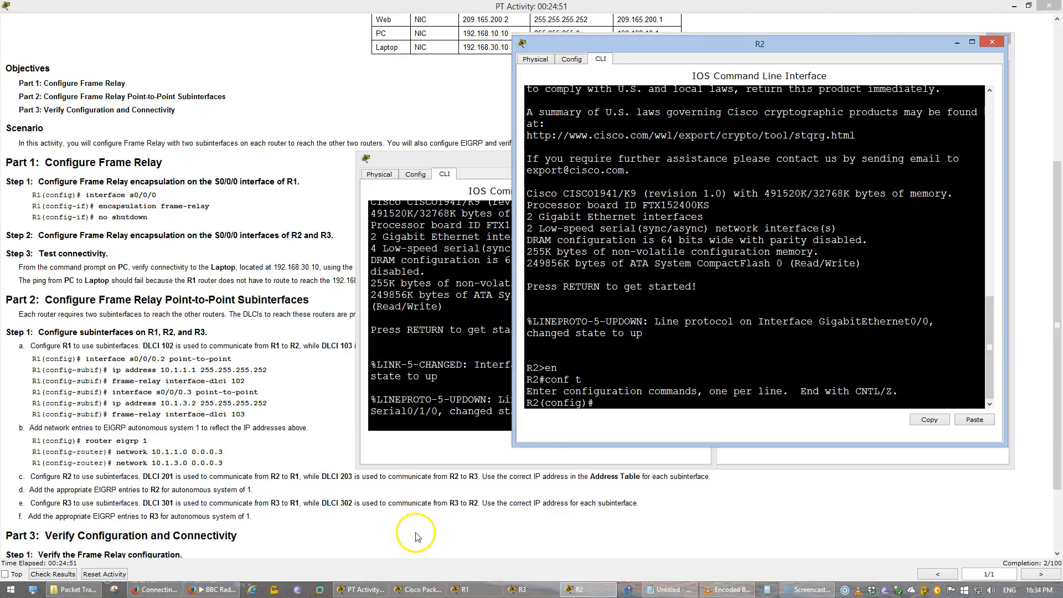
pyautogui.click(415, 590)
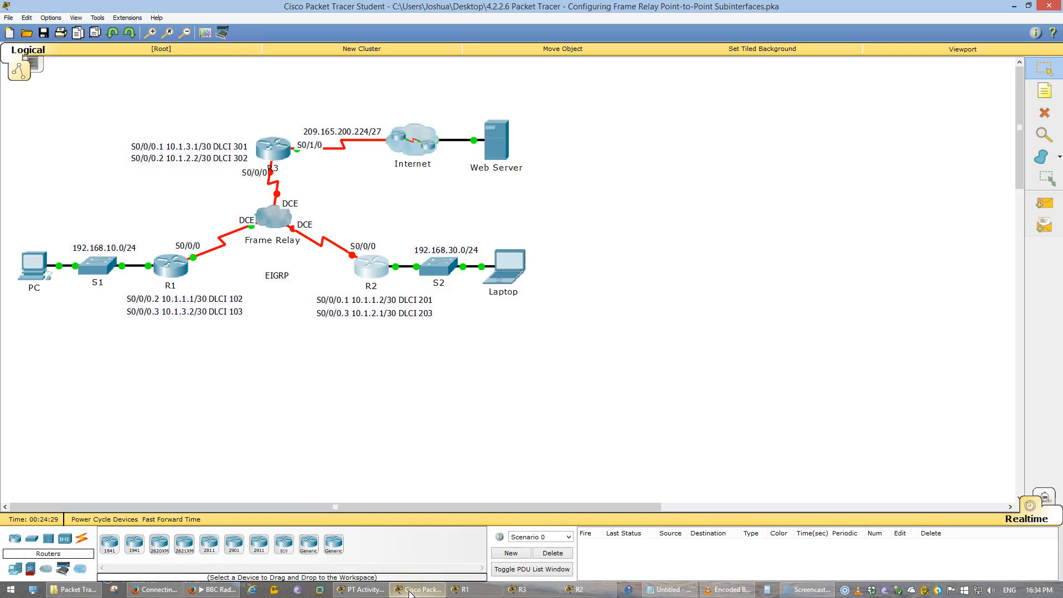
pyautogui.click(410, 592)
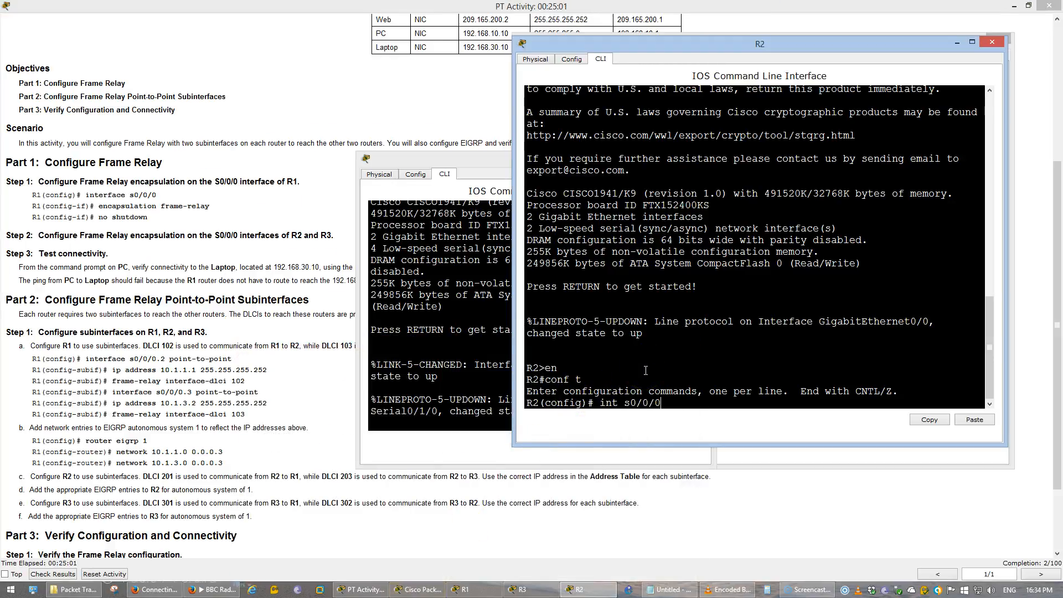
pyautogui.write('0')
pyautogui.press('Return')
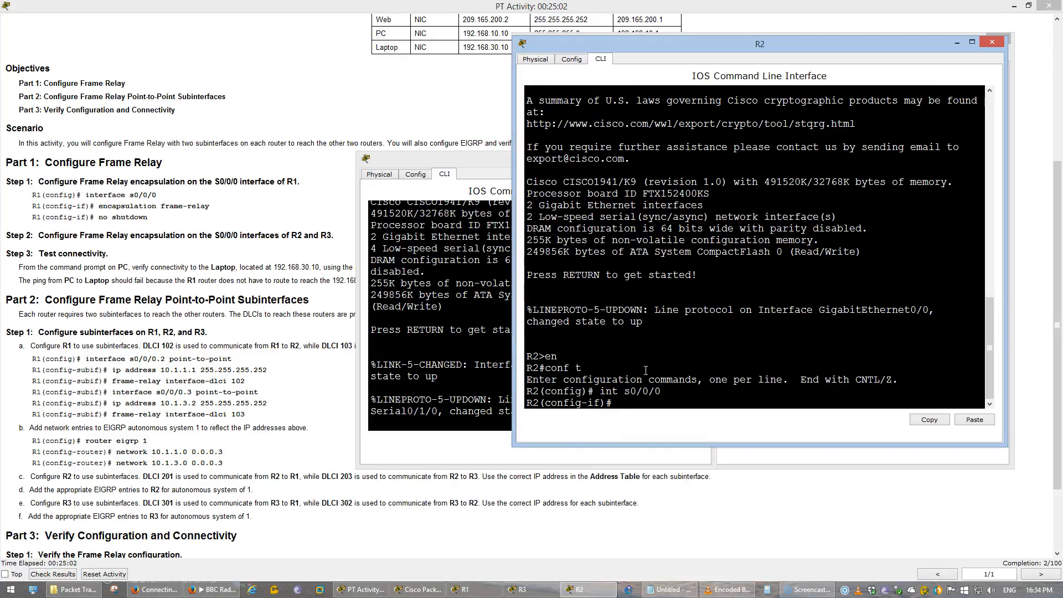
# - Set frame-relay encapsulation on R2's S0/0/0 interface and save the configuration with do wr
pyautogui.write('en')
pyautogui.press('Tab')
pyautogui.write('fra')
pyautogui.press('Tab')
pyautogui.press('Return')
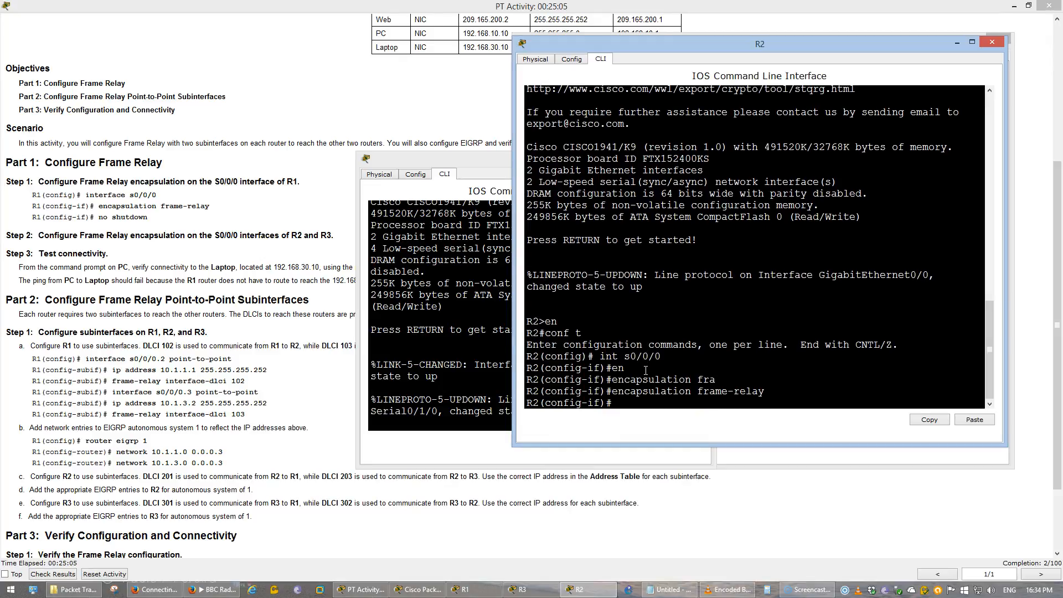
pyautogui.write('do wr')
pyautogui.press('Return')
# - Bring R3's console to the front and enlarge it beside the activity instructions
pyautogui.click(486, 333)
pyautogui.click(460, 375)
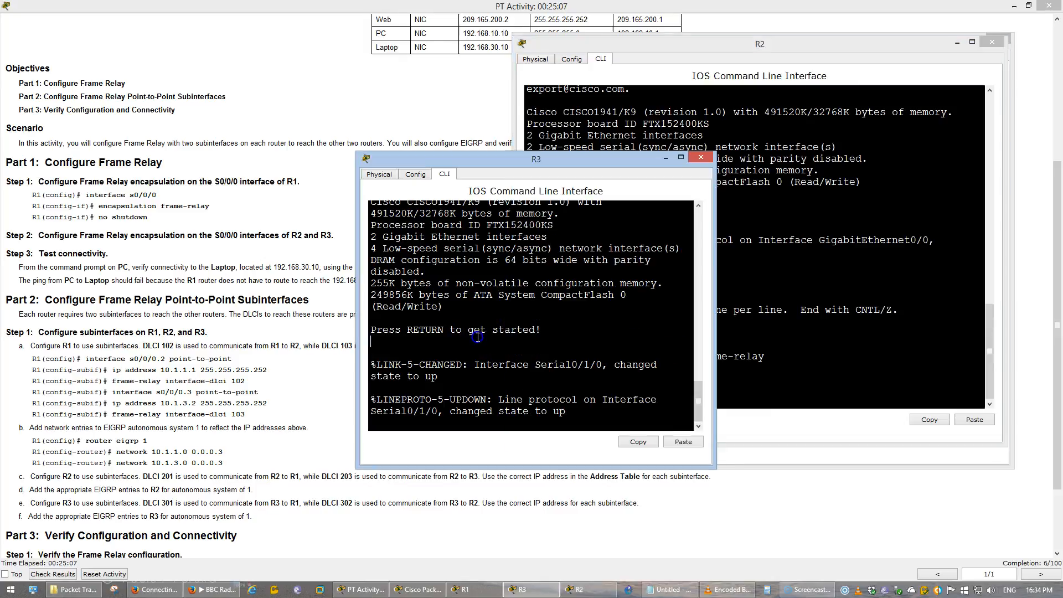
pyautogui.moveTo(533, 163); pyautogui.dragTo(689, 49)
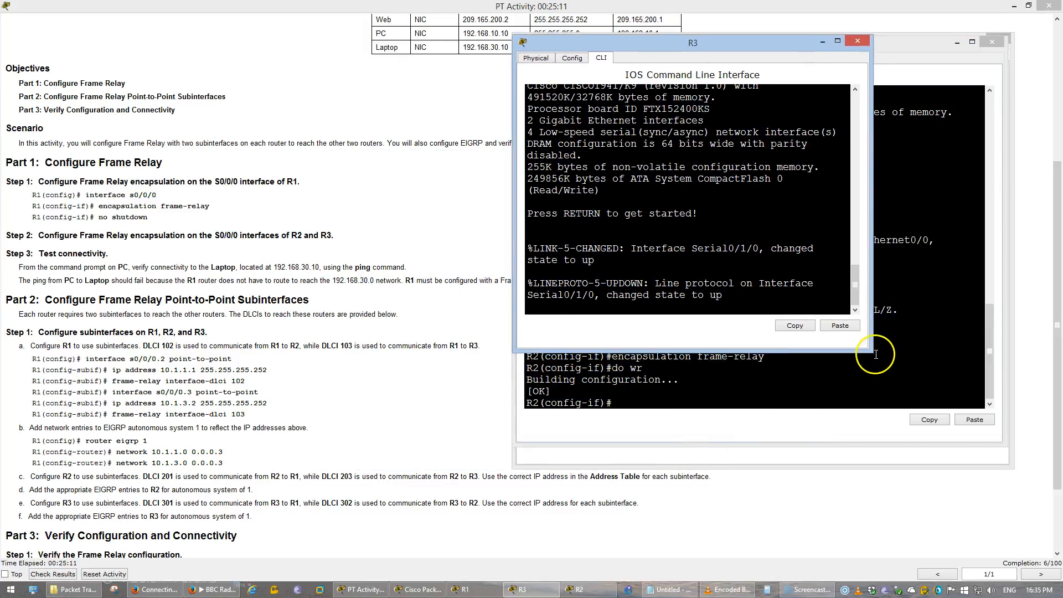
pyautogui.moveTo(871, 352); pyautogui.dragTo(1014, 462)
# - Enter privileged and global configuration mode on R3 and go into interface s0/0/0
pyautogui.press('Return')
pyautogui.write('en')
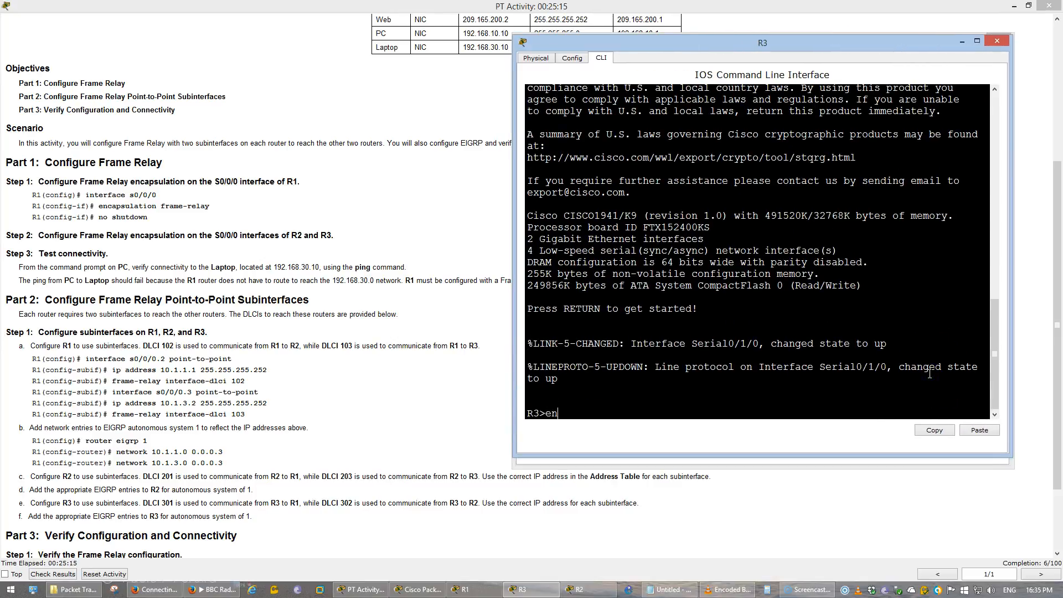
pyautogui.press('Return')
pyautogui.write('conf t')
pyautogui.press('Return')
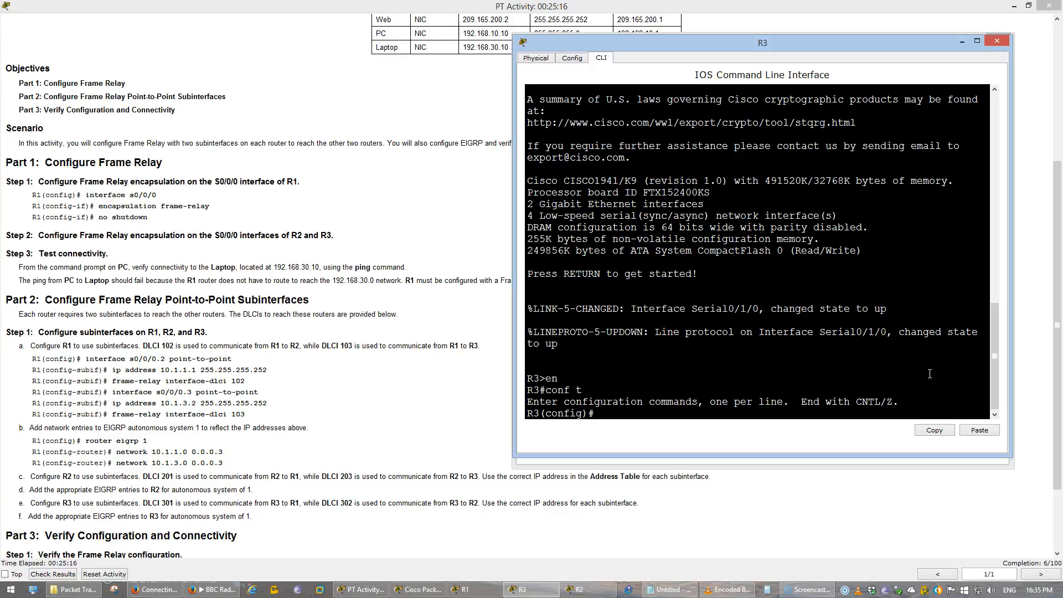
pyautogui.write('int s0/0/0')
pyautogui.press('Return')
# - Set frame-relay encapsulation on R3's S0/0/0 interface and save the configuration with do wr
pyautogui.write('en')
pyautogui.press('Tab')
pyautogui.write('fr')
pyautogui.press('Tab')
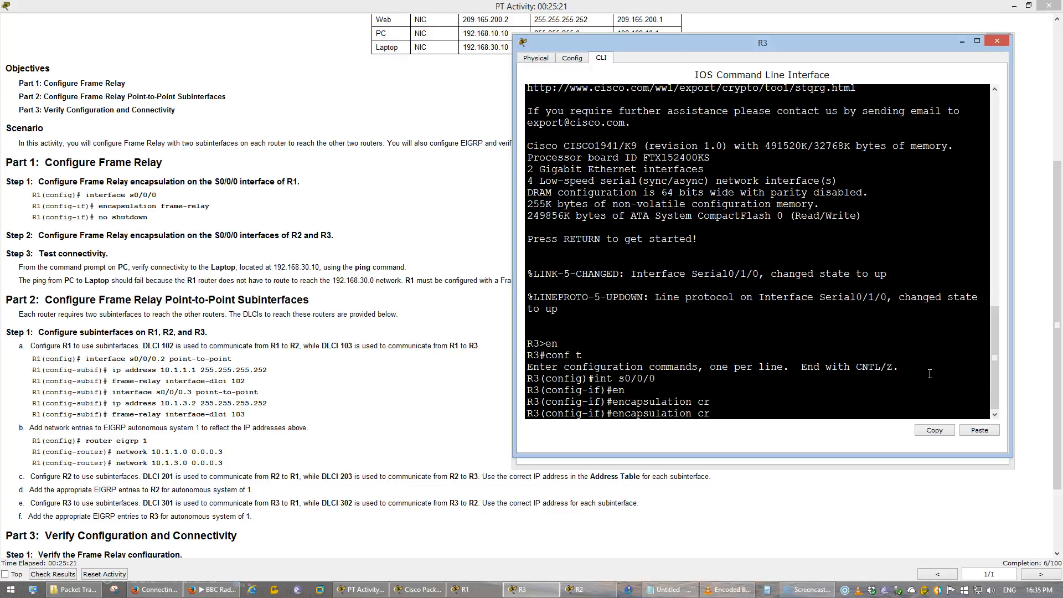
pyautogui.write('ra')
pyautogui.press('Tab')
pyautogui.press('Return')
pyautogui.write('do w')
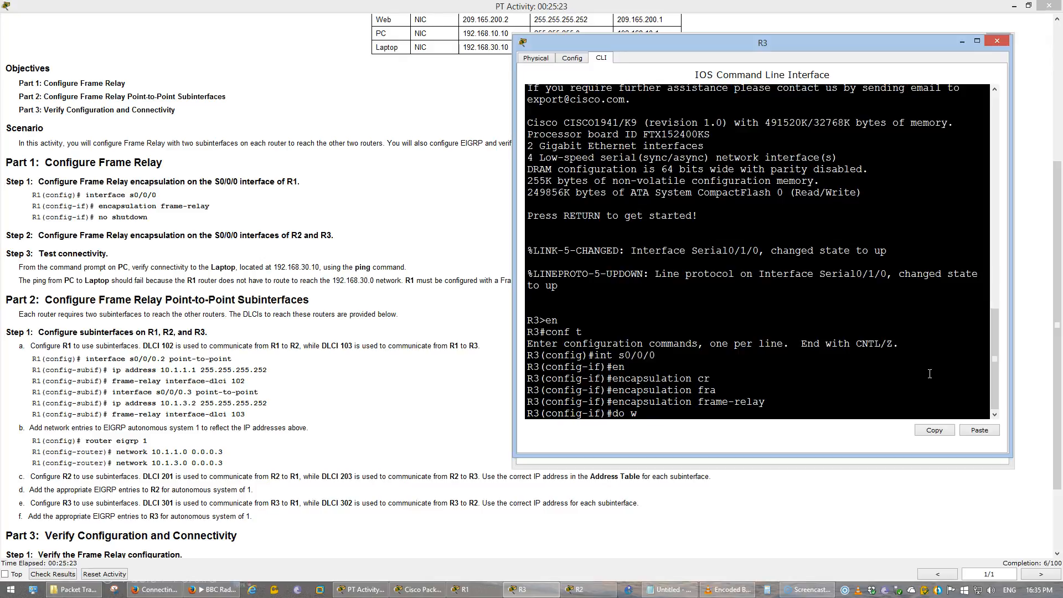
pyautogui.write('r')
pyautogui.press('Return')
# - Read the Part 1 Step 3 instructions on testing connectivity from the PC to the Laptop
pyautogui.moveTo(52, 280)
pyautogui.mouseDown()
pyautogui.moveTo(186, 266)
pyautogui.moveTo(62, 268)
pyautogui.mouseUp()
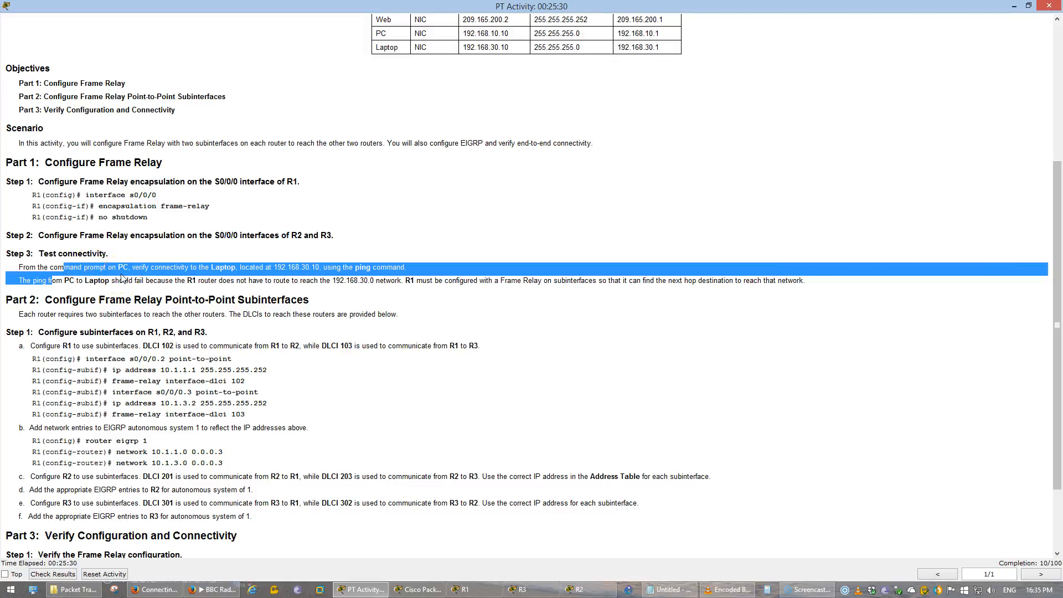
pyautogui.moveTo(110, 280); pyautogui.dragTo(519, 282)
pyautogui.click(520, 281)
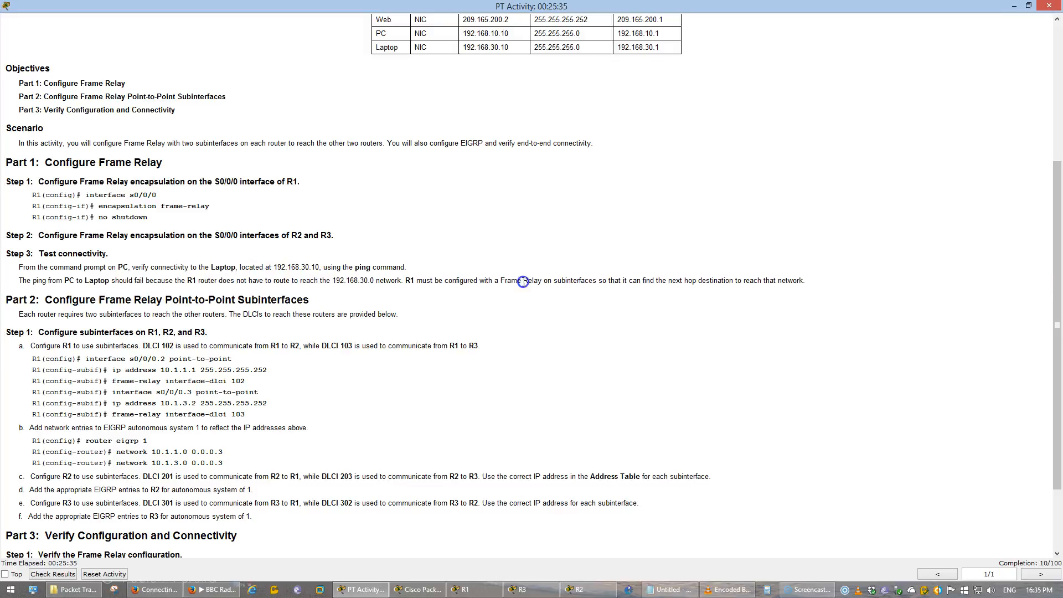
# - Open the PC's command prompt and move its window clear of the topology's centre
pyautogui.click(415, 590)
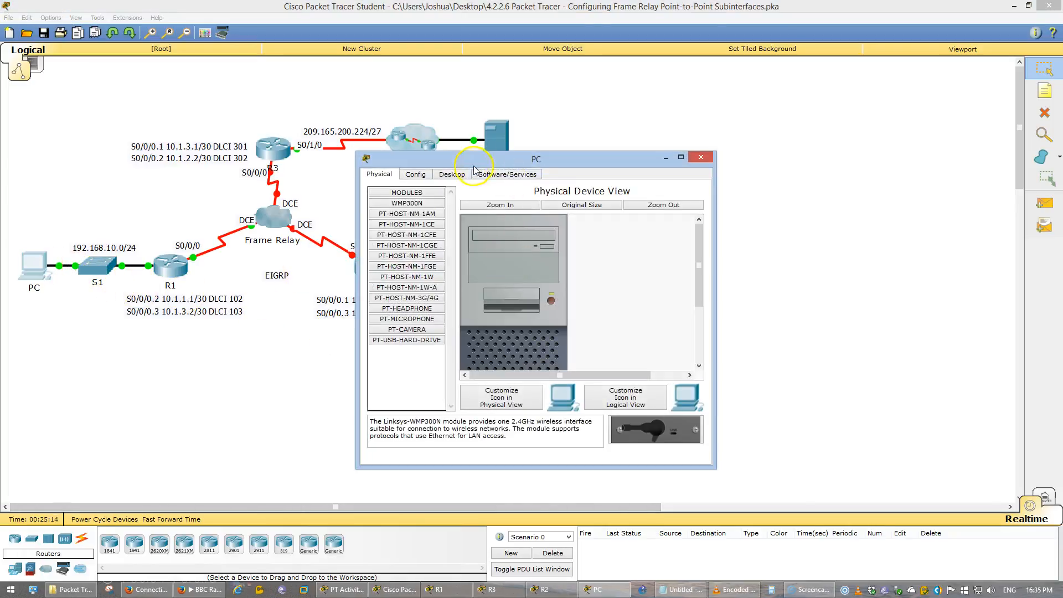
pyautogui.click(456, 174)
pyautogui.moveTo(454, 159); pyautogui.dragTo(154, 185)
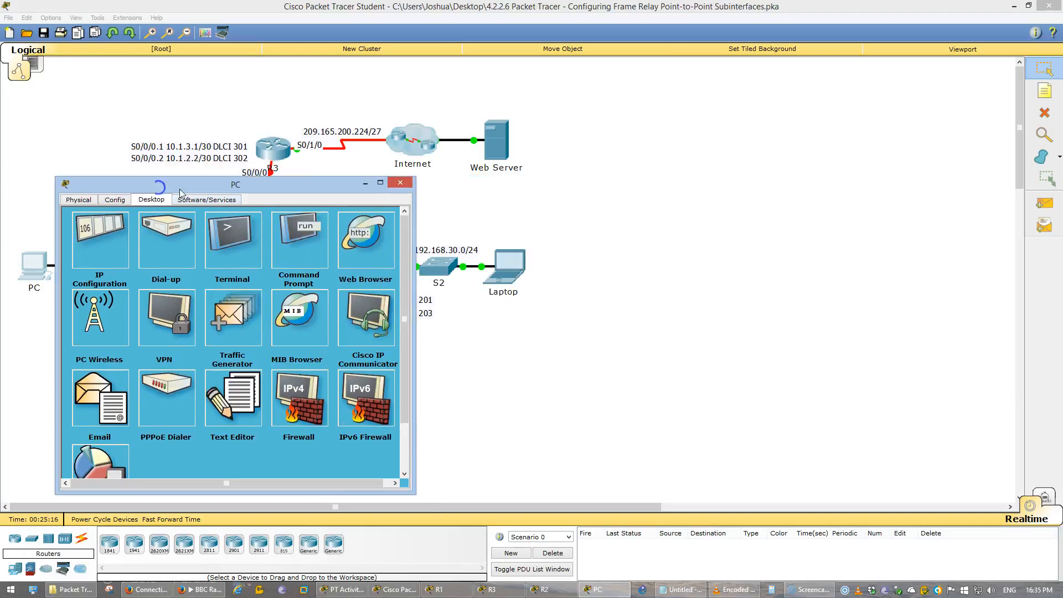
pyautogui.click(305, 247)
# - Open the Laptop's command prompt and position its window beside the network topology
pyautogui.click(504, 266)
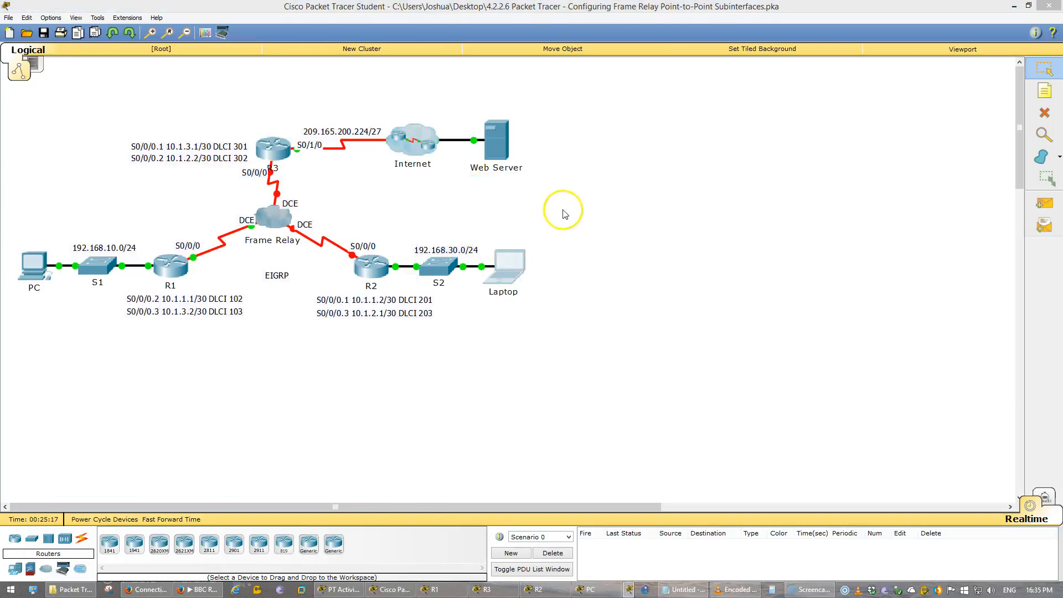
pyautogui.click(452, 174)
pyautogui.click(601, 213)
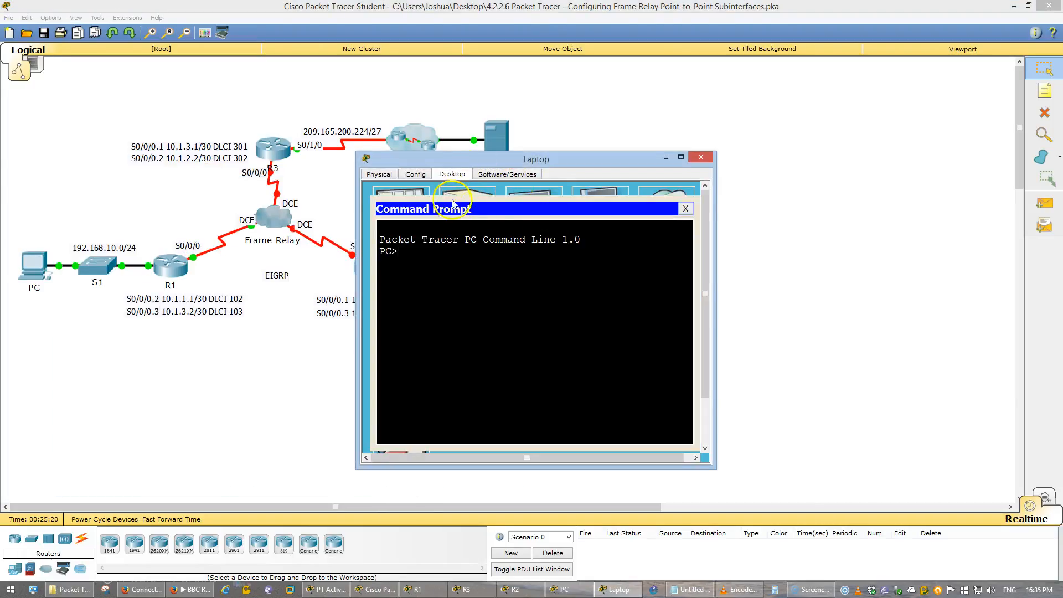
pyautogui.moveTo(449, 154); pyautogui.dragTo(696, 178)
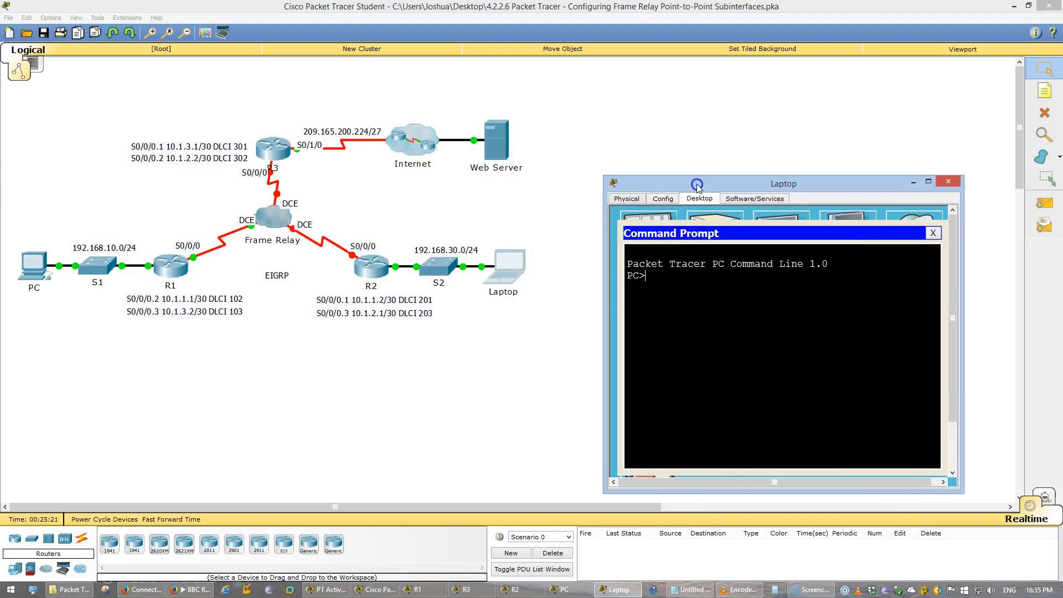
pyautogui.click(496, 141)
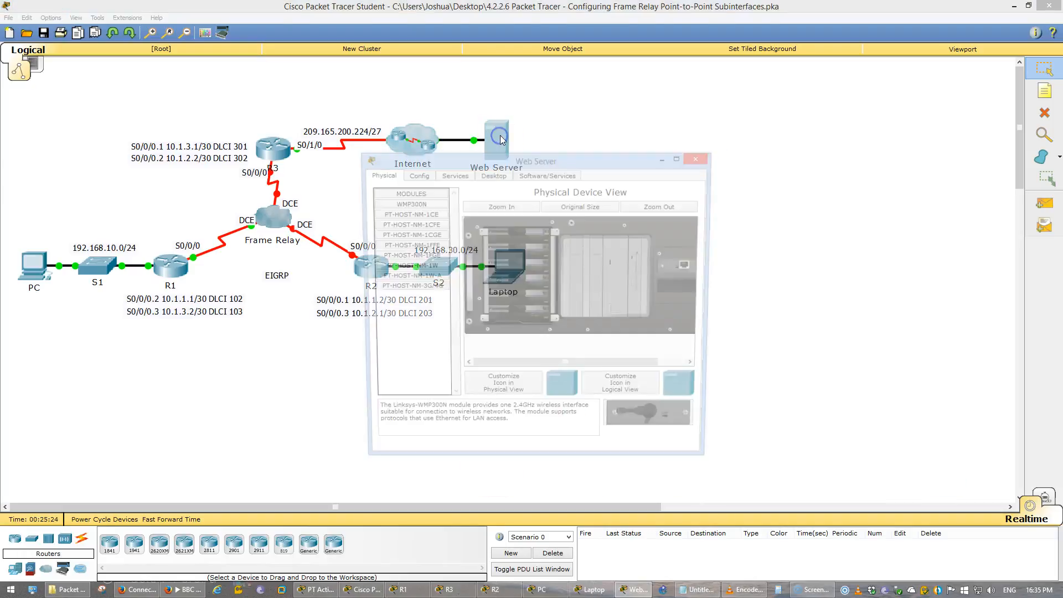
pyautogui.click(363, 591)
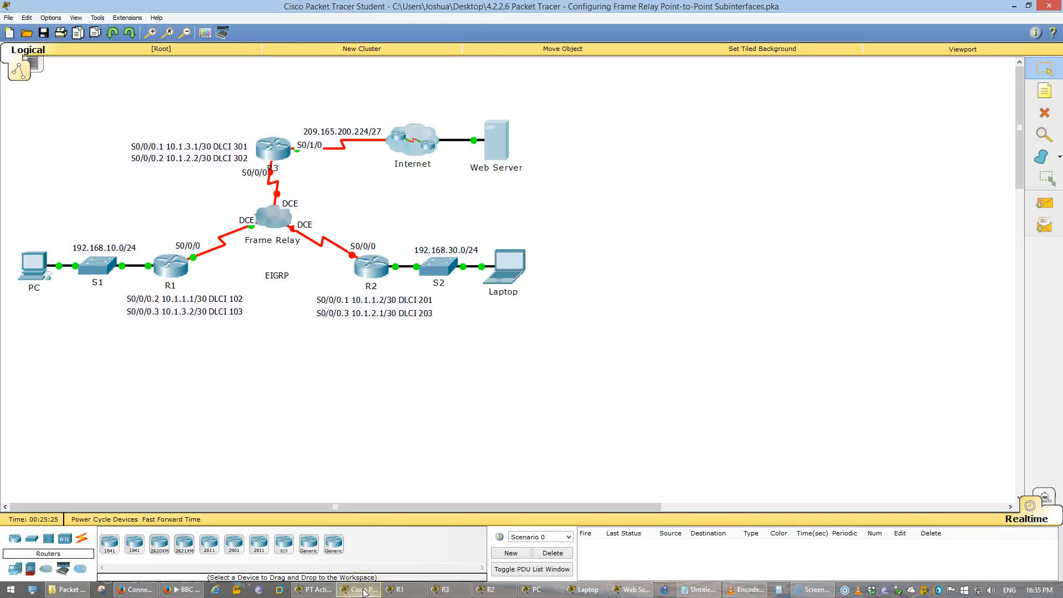
pyautogui.click(362, 590)
pyautogui.click(252, 134)
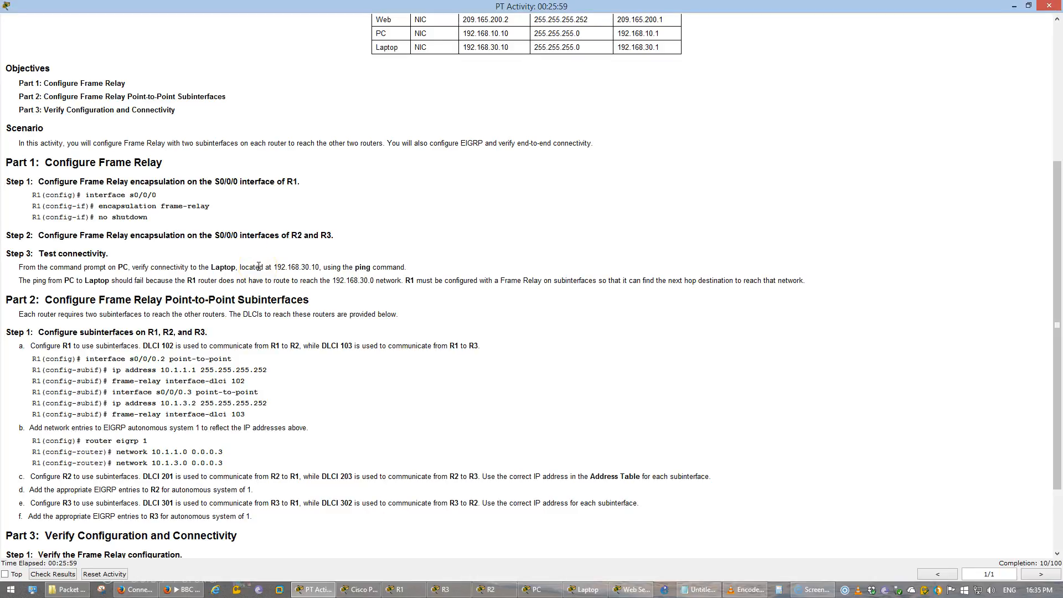
# - Close the Web Server window and show the Laptop and PC windows side by side over the instructions
pyautogui.click(623, 590)
pyautogui.click(581, 591)
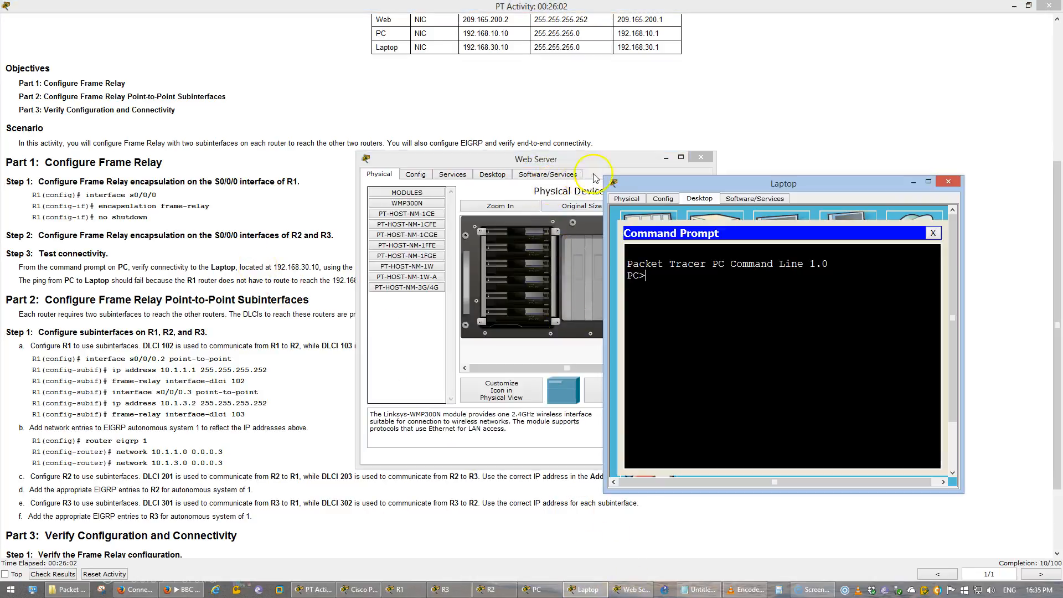
pyautogui.click(700, 157)
pyautogui.click(579, 588)
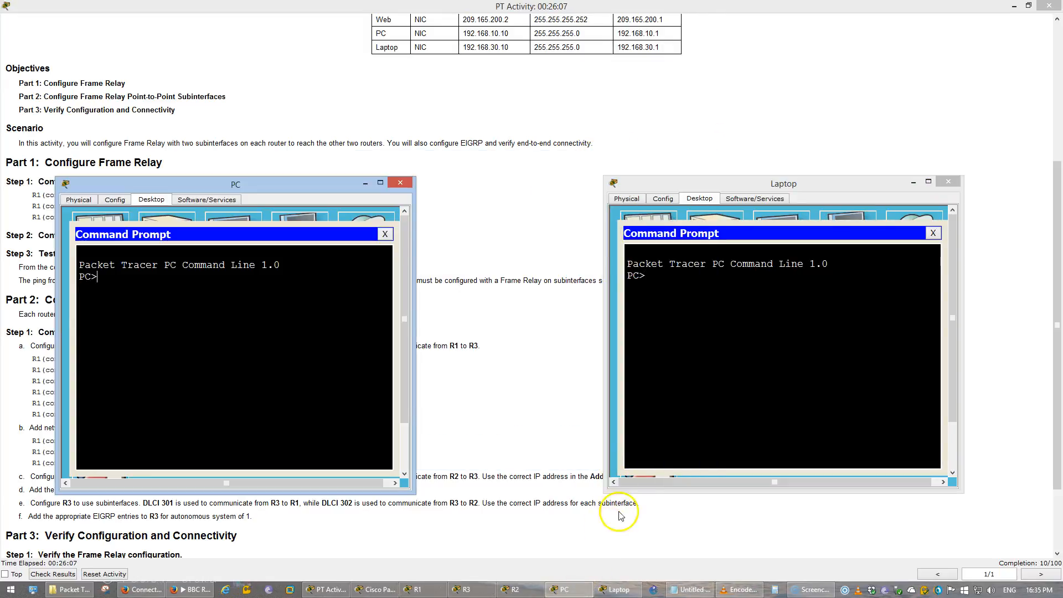
# - Display the Laptop's IP configuration and ping 192.168.30.10 from the PC's command prompt
pyautogui.click(941, 235)
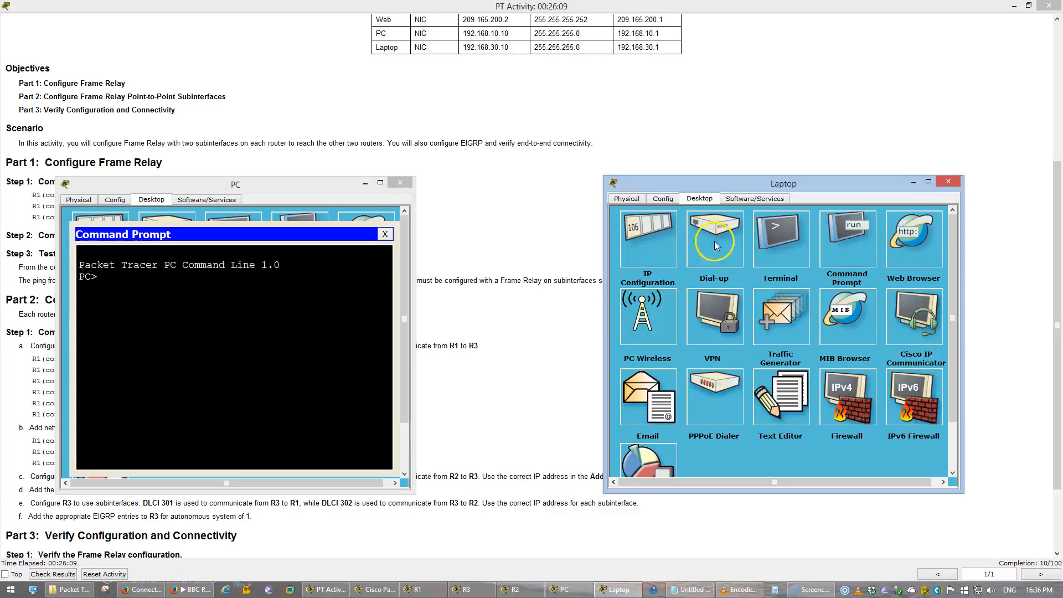
pyautogui.click(665, 246)
pyautogui.click(263, 327)
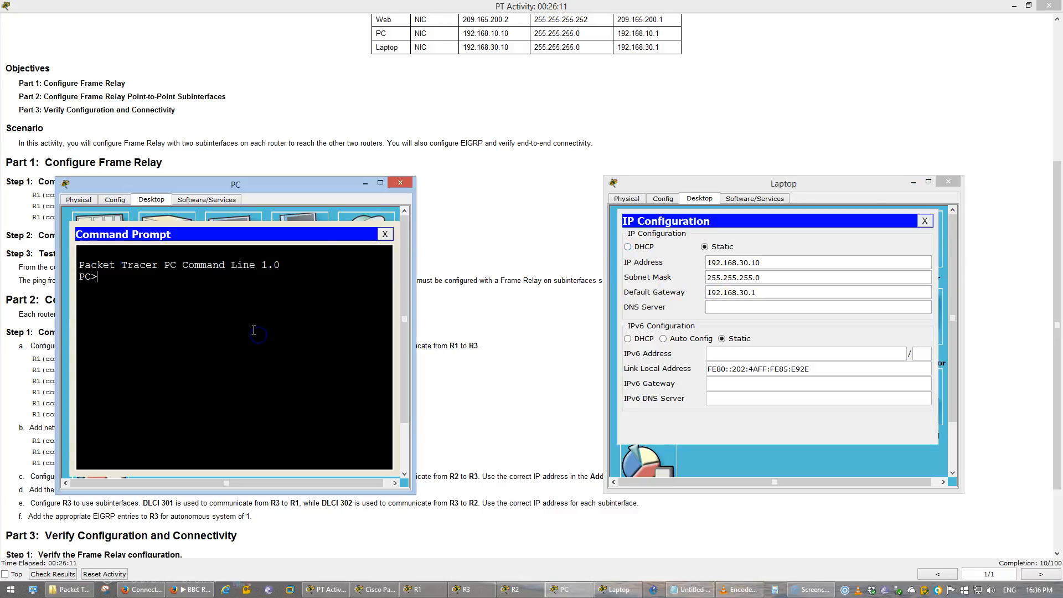
pyautogui.write('ping 192.168.30.10')
pyautogui.press('Return')
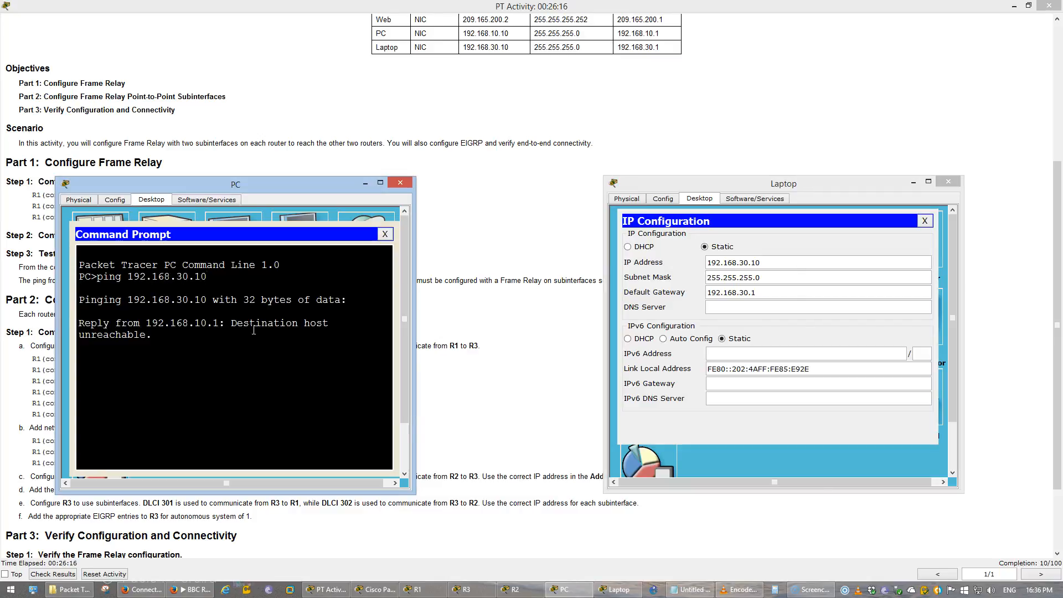
# - Read the Part 2 instructions on configuring Frame Relay point-to-point subinterfaces and the steps that follow
pyautogui.click(815, 139)
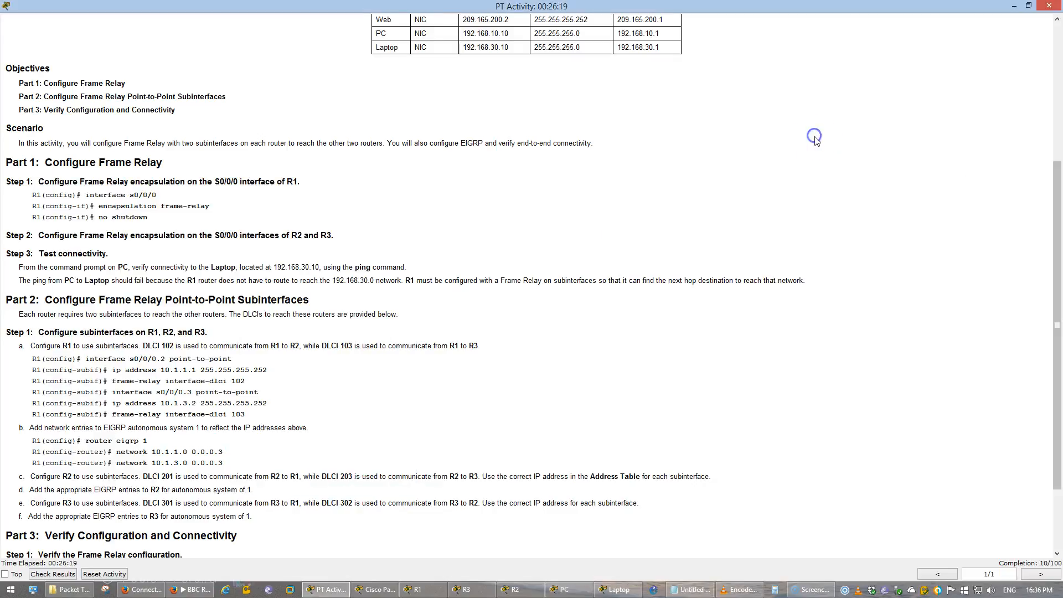
pyautogui.moveTo(46, 300); pyautogui.dragTo(374, 322)
pyautogui.click(84, 302)
pyautogui.moveTo(85, 314); pyautogui.dragTo(403, 317)
pyautogui.click(399, 316)
pyautogui.scroll(-3, 370, 324)
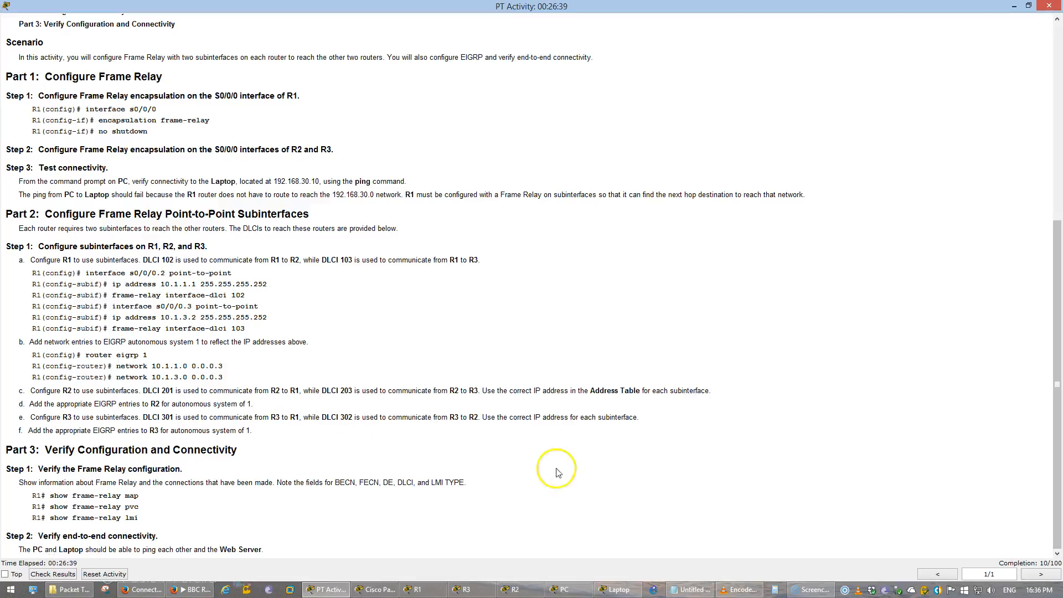
# - On R1, leave interface configuration and create subinterface s0/0/0.2 as point-to-point, checking the available link types
pyautogui.click(422, 588)
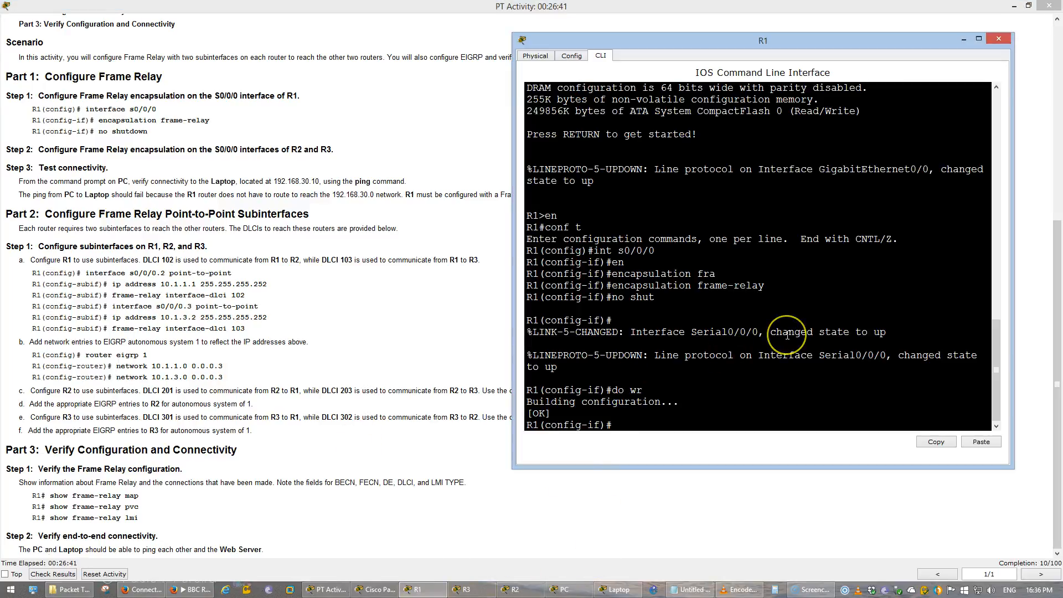
pyautogui.write('exit')
pyautogui.press('Return')
pyautogui.write('int')
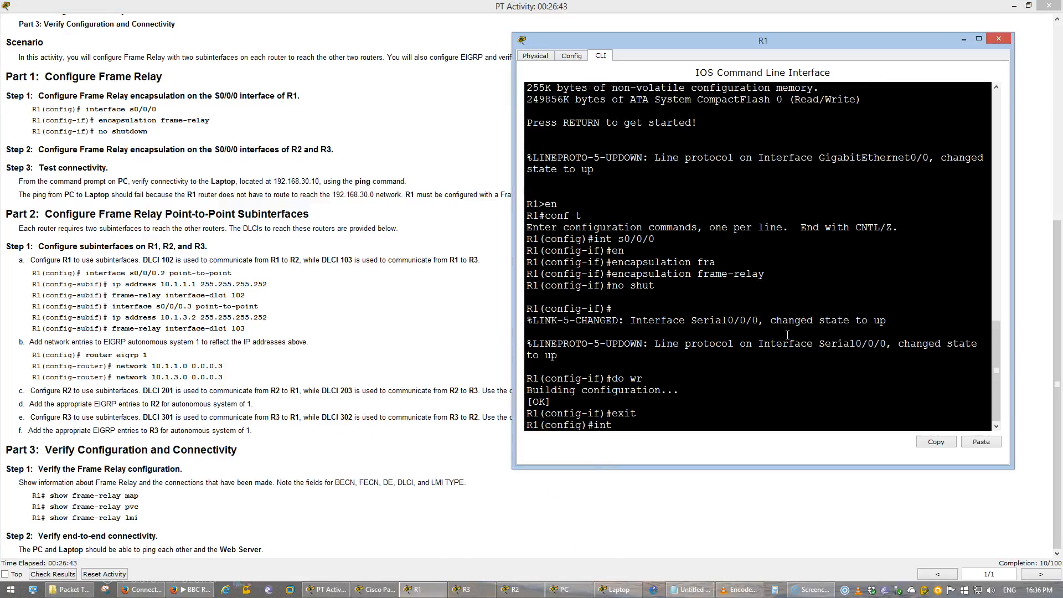
pyautogui.write(' s0/0/0.2 ?')
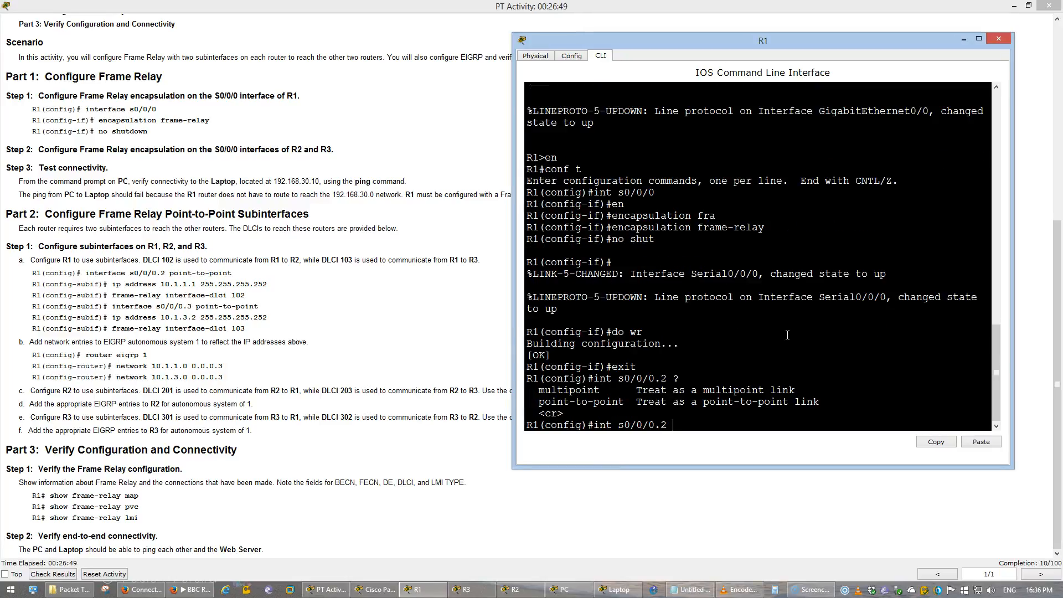
pyautogui.write('poin')
pyautogui.press('Tab')
pyautogui.press('Return')
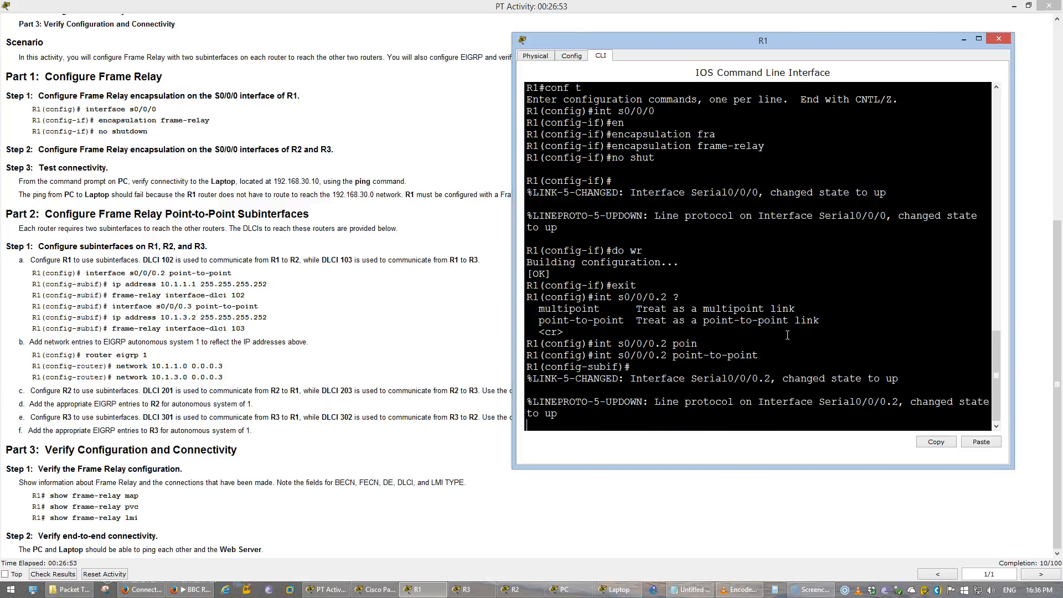
# - Assign IP address 10.1.1.1 with mask 255.255.255.252 to R1's s0/0/0.2 subinterface
pyautogui.press('Return')
pyautogui.write('ip add')
pyautogui.press('Tab')
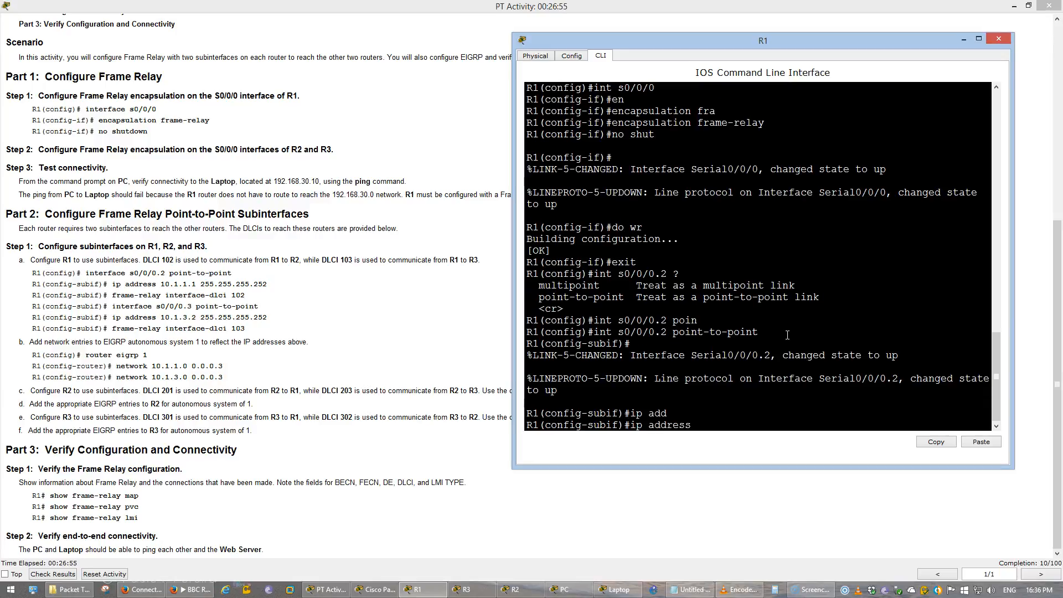
pyautogui.write('10.1.1.1 255.255.255.252')
pyautogui.press('Return')
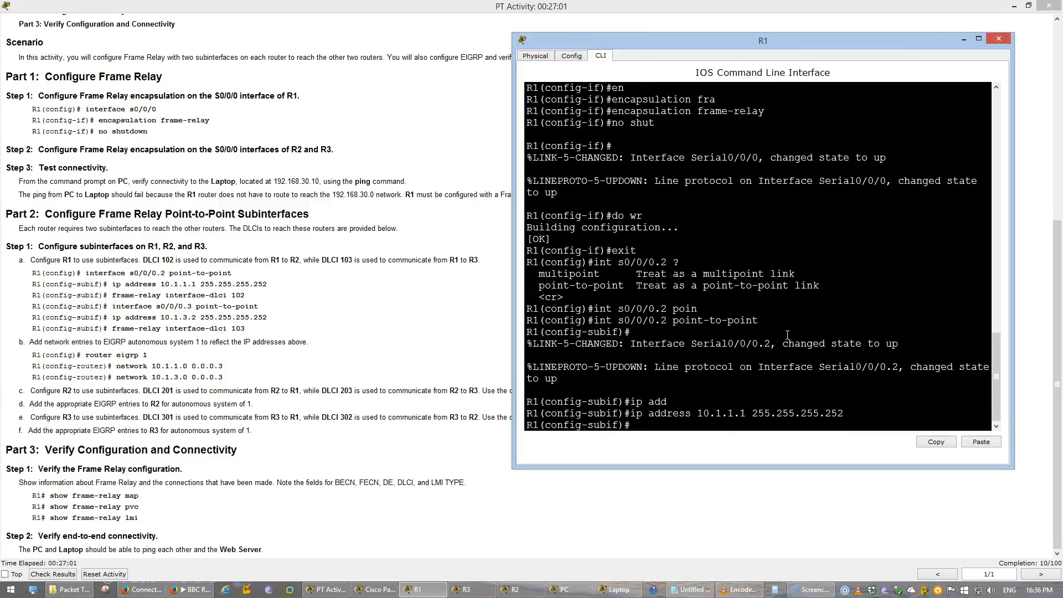
# - Set frame-relay interface-dlci 102 on R1's s0/0/0.2 subinterface, consulting the command help for its options and DLCI range
pyautogui.write('fr')
pyautogui.press('Tab')
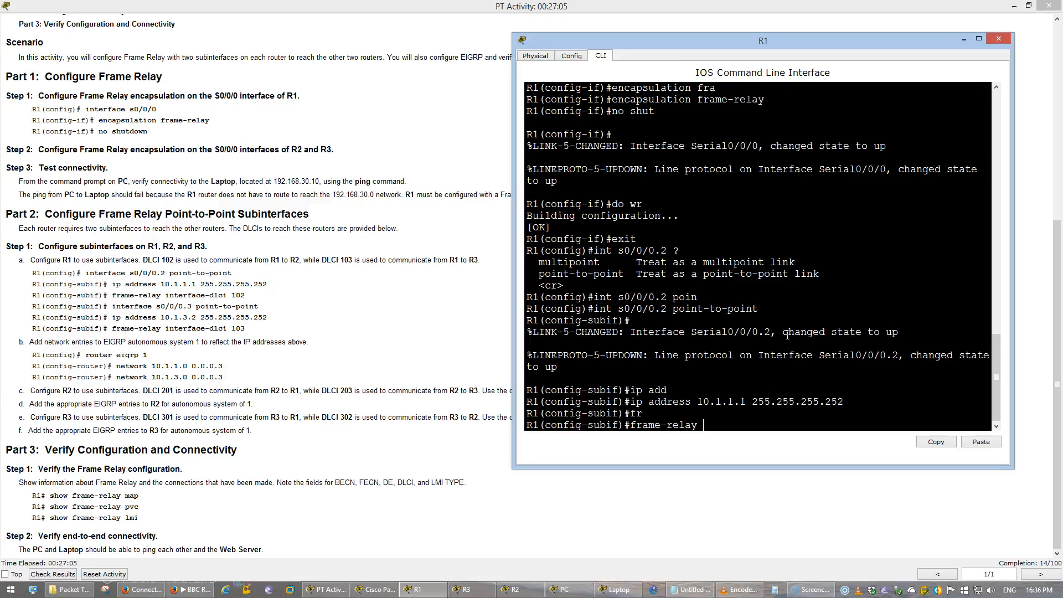
pyautogui.write('?')
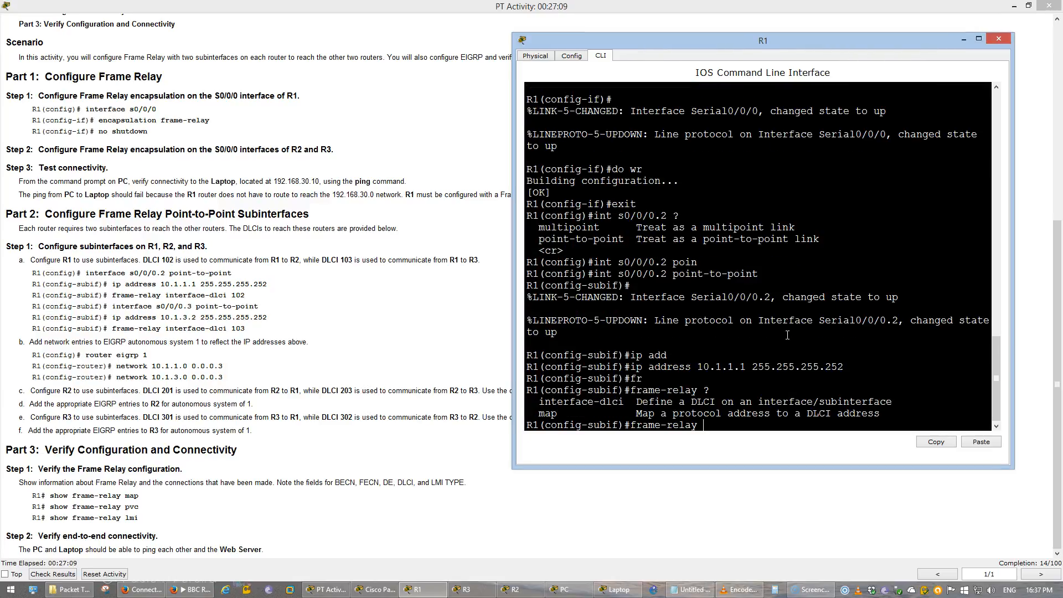
pyautogui.write('in')
pyautogui.press('Tab')
pyautogui.write('?')
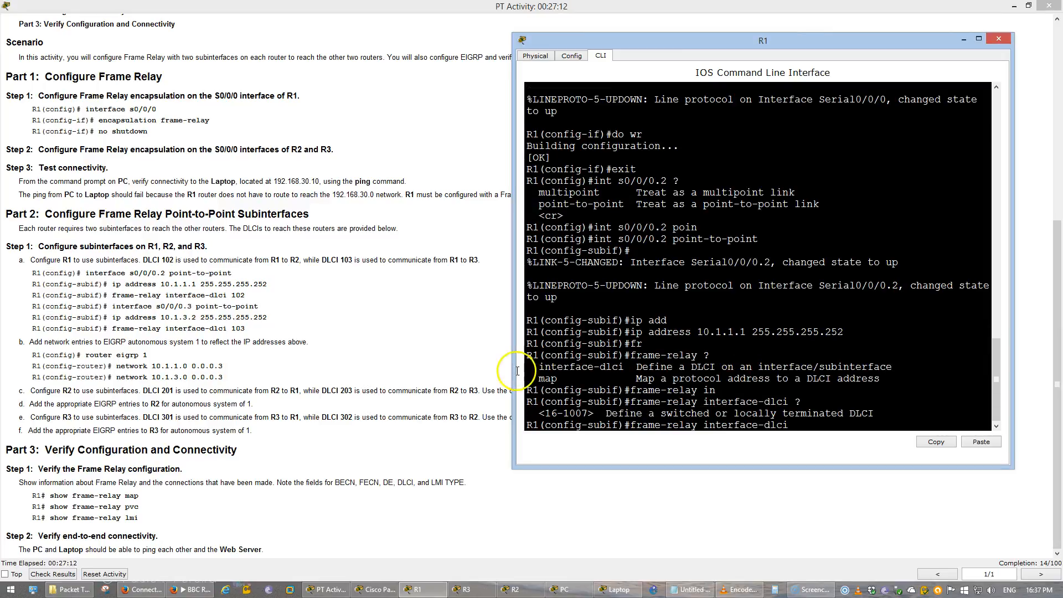
pyautogui.moveTo(546, 414); pyautogui.dragTo(588, 415)
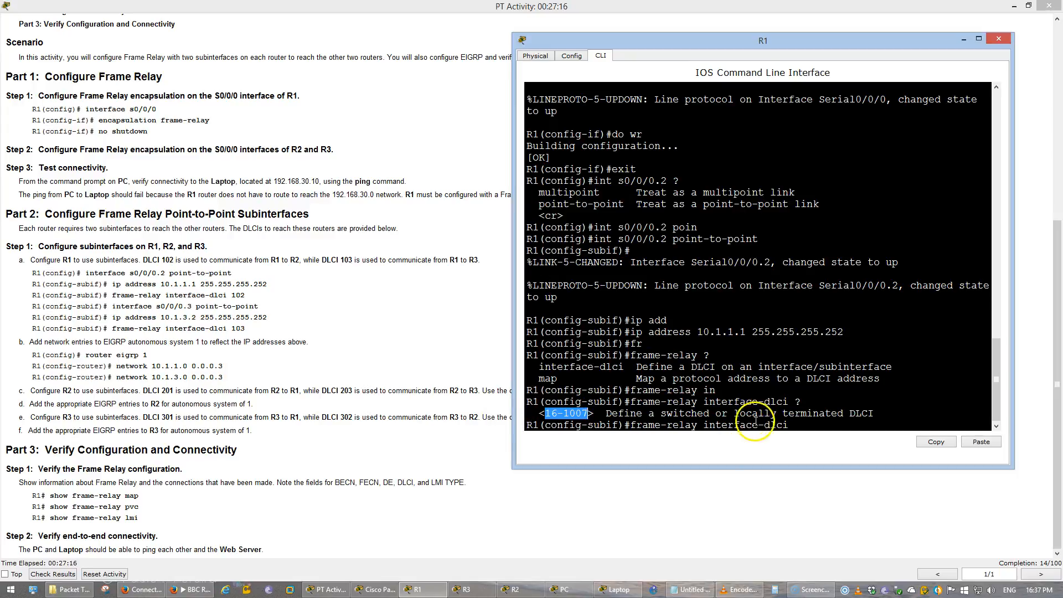
pyautogui.click(811, 424)
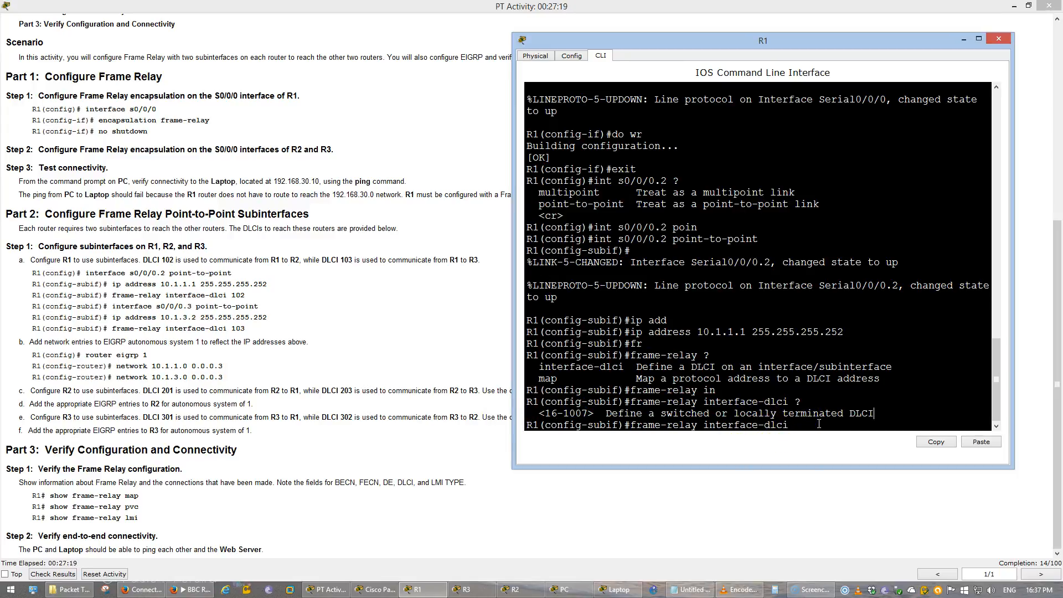
pyautogui.write('102')
pyautogui.press('Return')
# - Create R1's point-to-point subinterface s0/0/0.3 by reusing the earlier subinterface command
pyautogui.press('Up')
pyautogui.press('Up')
pyautogui.press('Up')
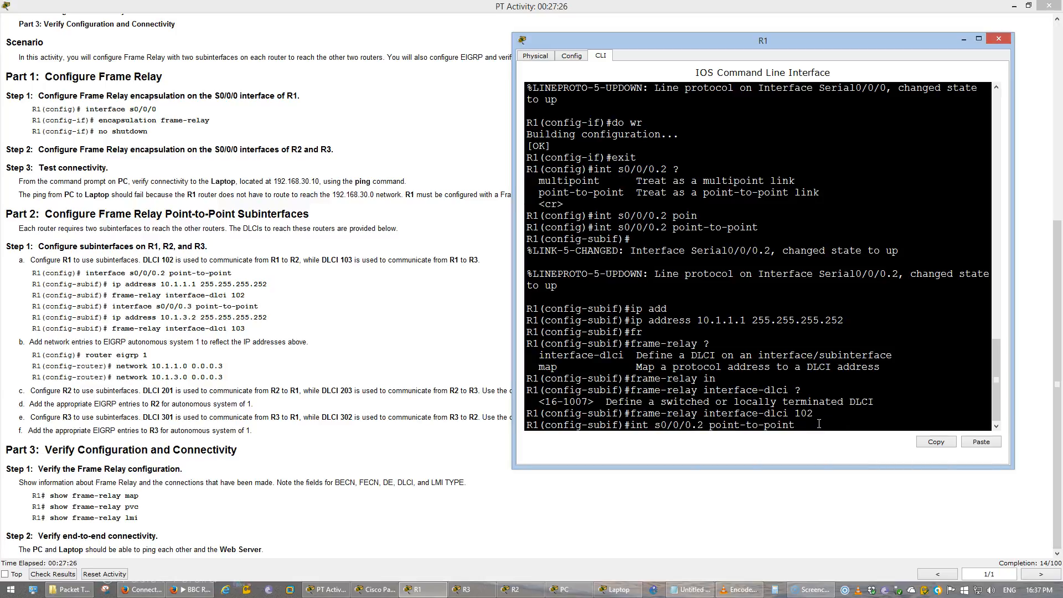
pyautogui.press('BackSpace')
pyautogui.write('3')
pyautogui.press('Return')
# - Assign IP address 10.1.3.2 with mask 255.255.255.252 to R1's s0/0/0.3 subinterface
pyautogui.press('Up')
pyautogui.press('Up')
pyautogui.press('Up')
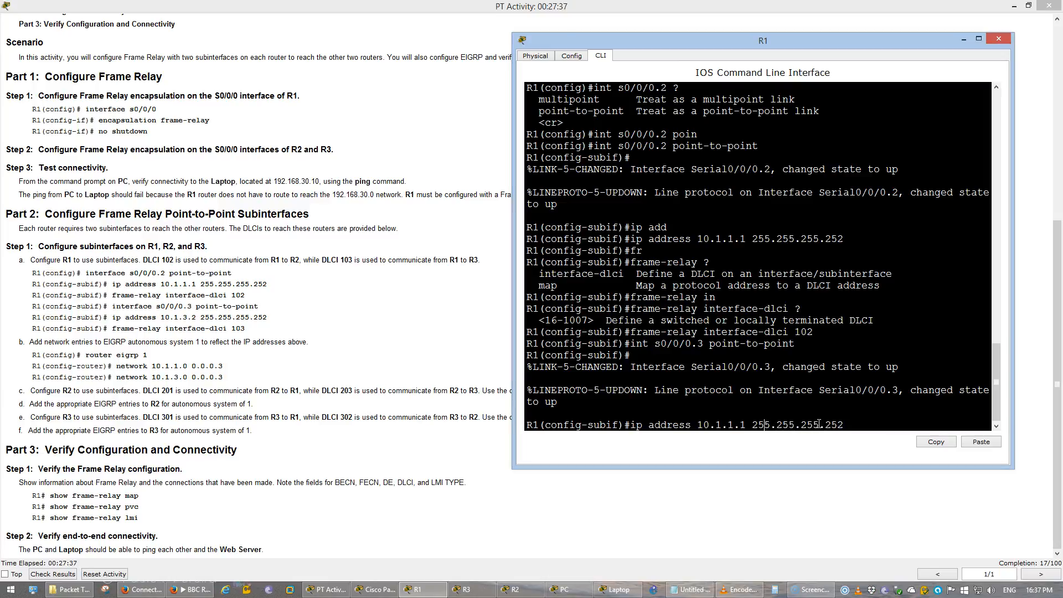
pyautogui.press('BackSpace')
pyautogui.press('BackSpace')
pyautogui.press('BackSpace')
pyautogui.write('3.2')
pyautogui.press('Return')
# - Set frame-relay interface-dlci 103 on R1's s0/0/0.3 subinterface
pyautogui.press('Up')
pyautogui.press('Up')
pyautogui.press('Up')
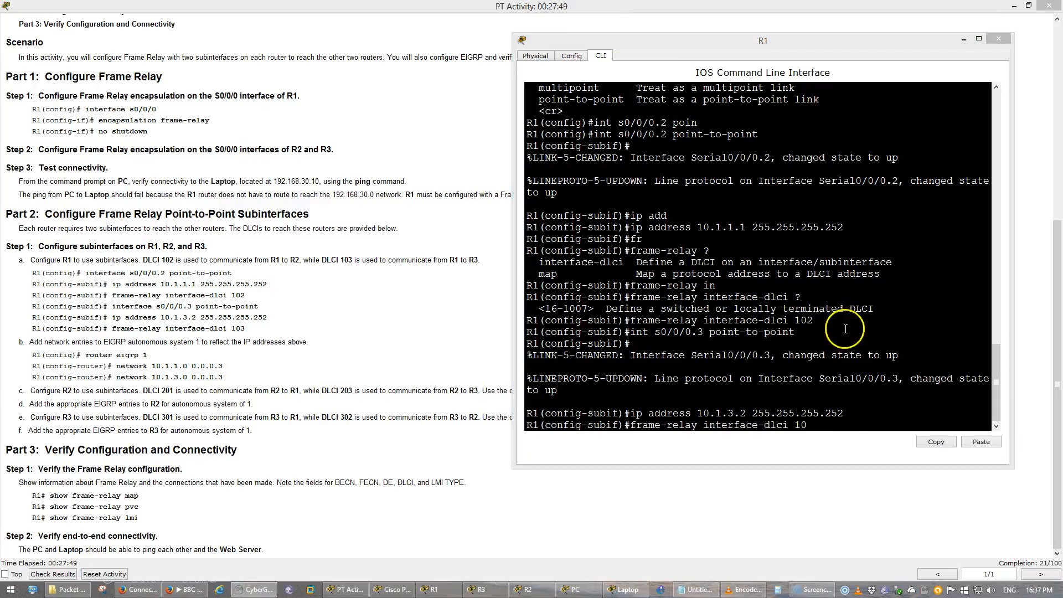
pyautogui.click(859, 416)
pyautogui.write('3')
pyautogui.press('Return')
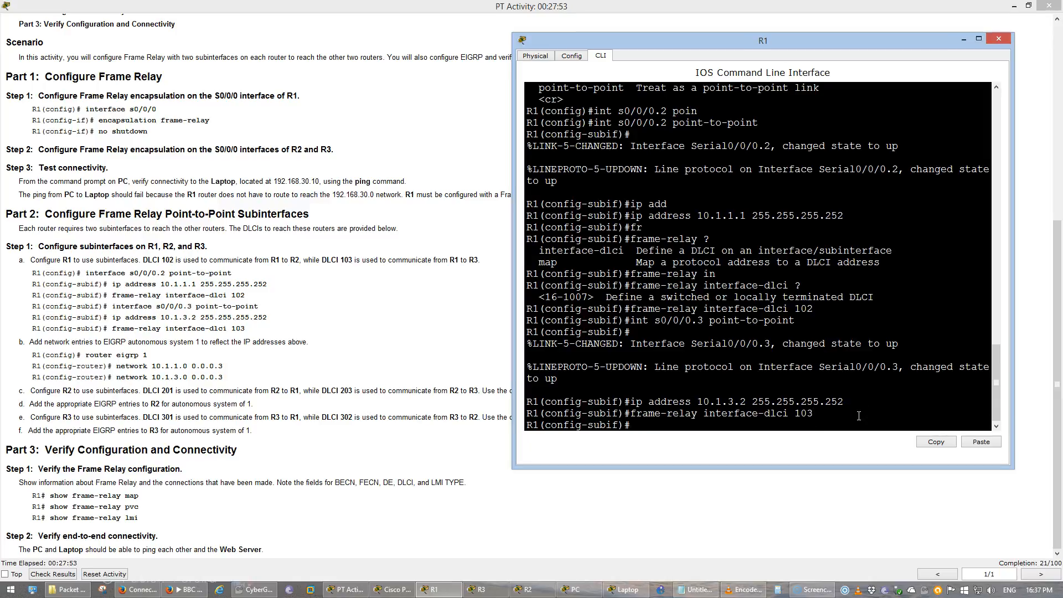
# - Exit subinterface configuration on R1 and save the configuration with do wr
pyautogui.write('exit')
pyautogui.press('Return')
pyautogui.write('do wr')
pyautogui.press('Return')
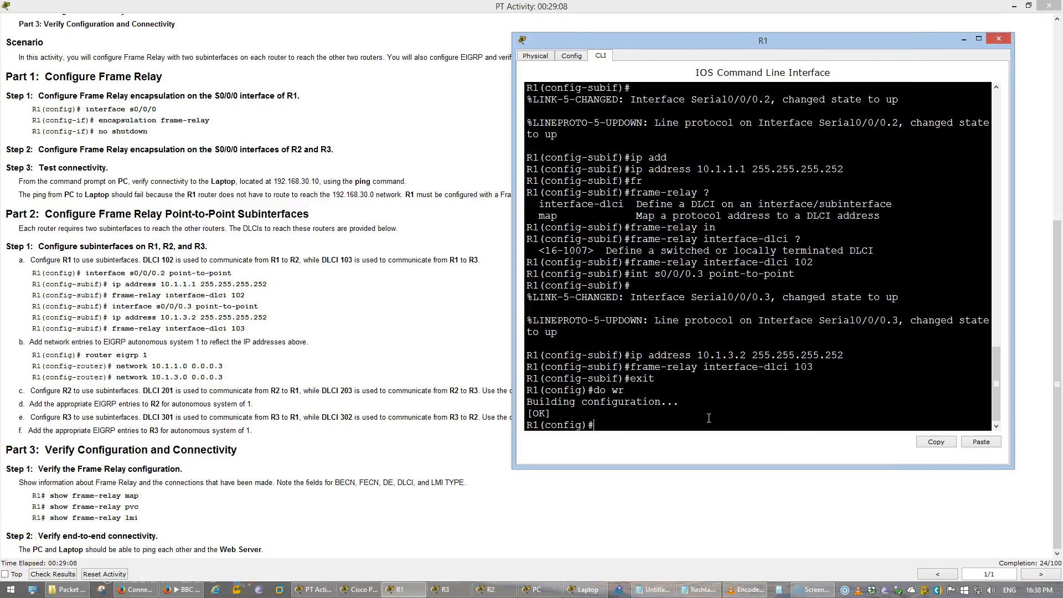
# - Read instruction b on adding EIGRP network entries and compare it with R1's subinterface addresses
pyautogui.click(5, 342)
pyautogui.moveTo(26, 341); pyautogui.dragTo(310, 375)
pyautogui.click(308, 374)
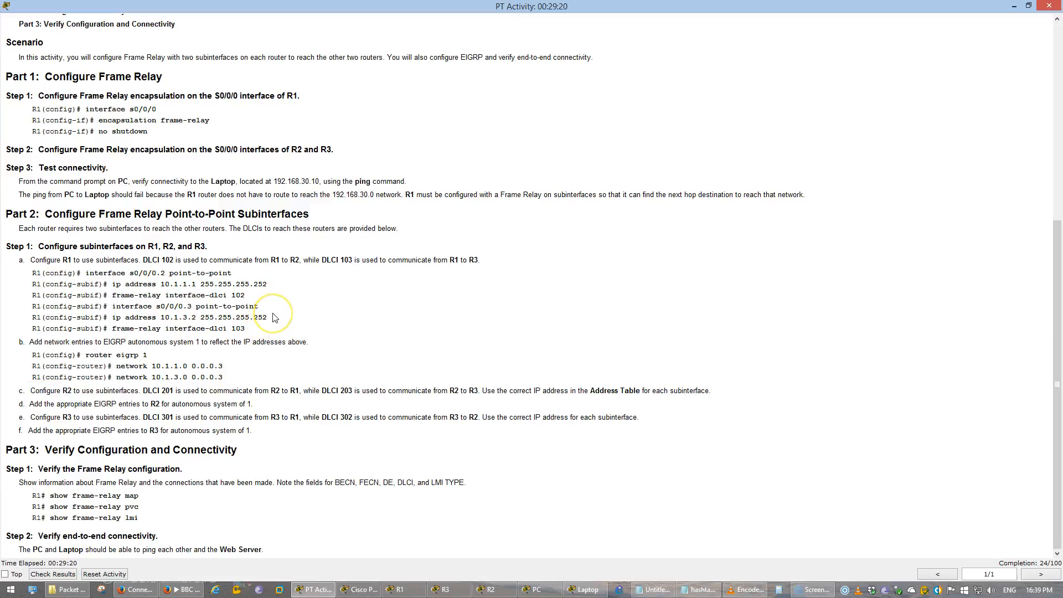
pyautogui.moveTo(274, 318); pyautogui.dragTo(121, 289)
pyautogui.click(237, 376)
# - Return to R1's console and enter EIGRP router configuration for autonomous system 1
pyautogui.hotkey('alt', 'Tab')
pyautogui.click(583, 417)
pyautogui.write('router ei')
pyautogui.press('Tab')
pyautogui.write('1')
pyautogui.press('Return')
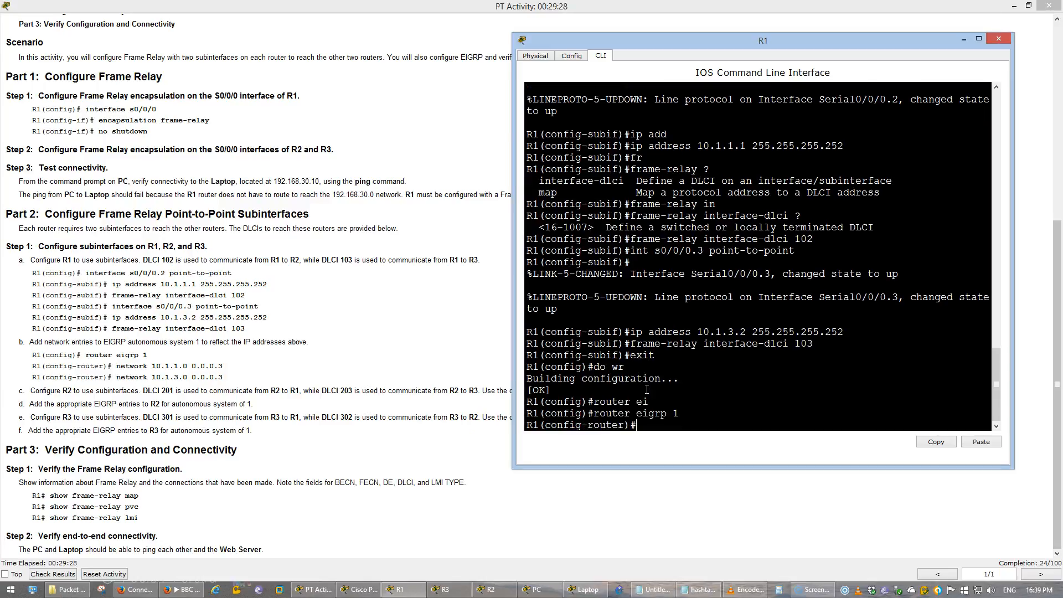
# - List R1's connected routes and add network 10.1.1.0 with wildcard 0.0.0.3 to EIGRP 1
pyautogui.write('do show ip route connected')
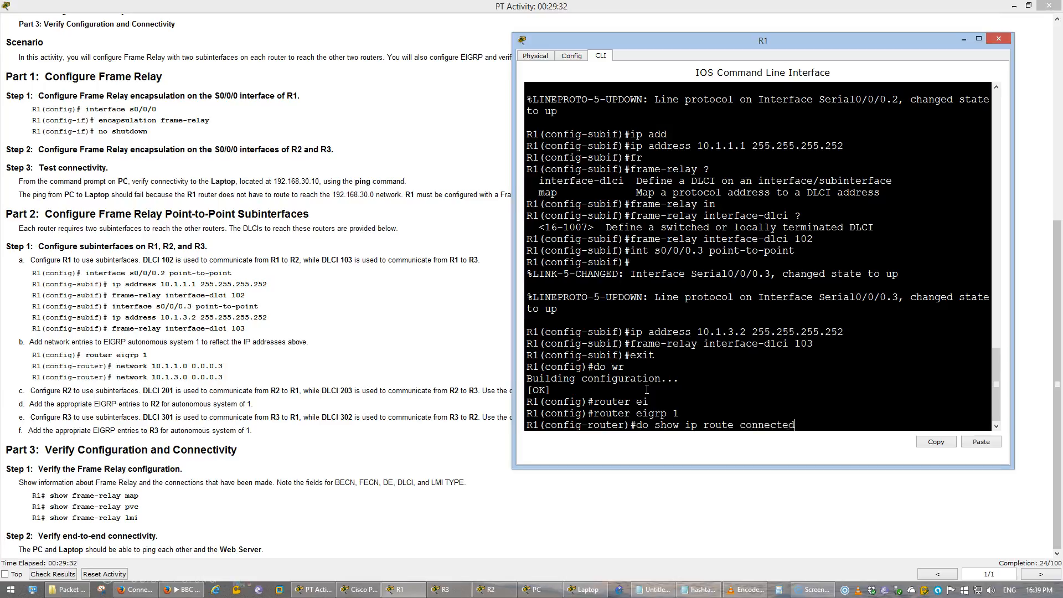
pyautogui.press('Return')
pyautogui.write('net')
pyautogui.press('Tab')
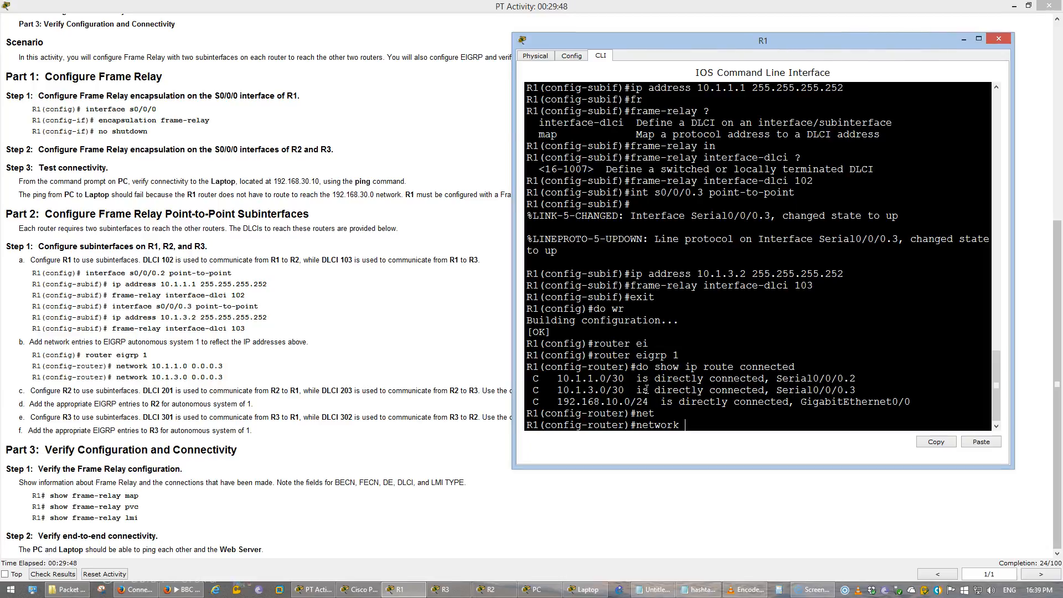
pyautogui.write('10.1.1.0 0.0.0.3')
pyautogui.press('Return')
# - Add network 10.1.3.0 with wildcard 0.0.0.3 to EIGRP 1 on R1 by reusing the previous network command
pyautogui.press('Up')
pyautogui.press('Left')
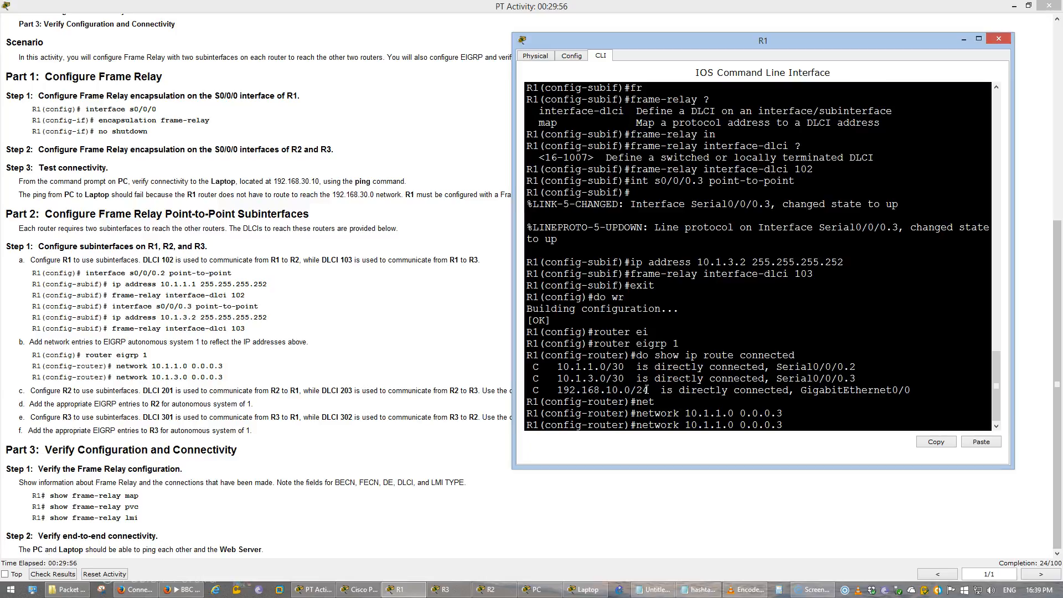
pyautogui.press('Left')
pyautogui.press('Left')
pyautogui.press('Left')
pyautogui.press('Left')
pyautogui.press('Left')
pyautogui.press('Left')
pyautogui.press('Left')
pyautogui.press('Left')
pyautogui.press('Left')
pyautogui.press('BackSpace')
pyautogui.write('3')
pyautogui.press('Return')
# - Make g0/0 a passive interface in R1's EIGRP and add network 192.168.10.0 0.0.0.255
pyautogui.write('pas')
pyautogui.press('Tab')
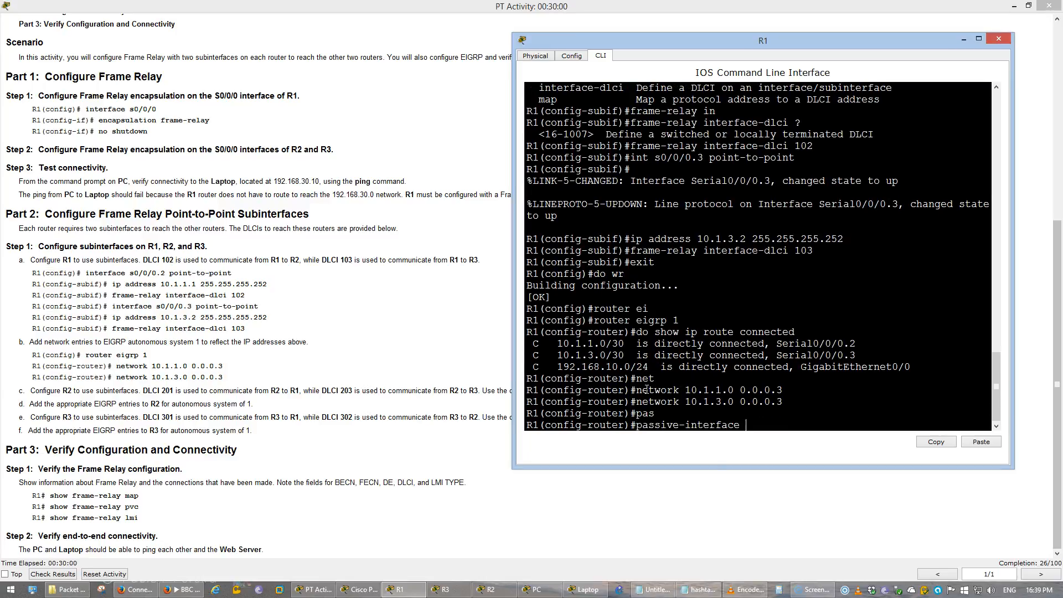
pyautogui.write('g0/0/')
pyautogui.press('BackSpace')
pyautogui.press('Return')
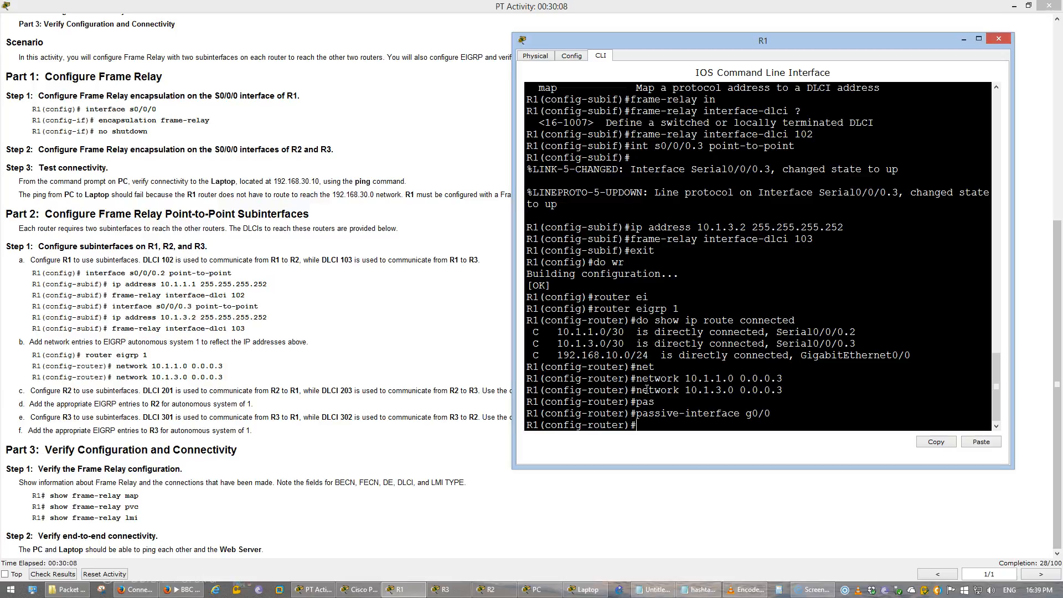
pyautogui.write('network 192.168.10.0 0.0.0.255')
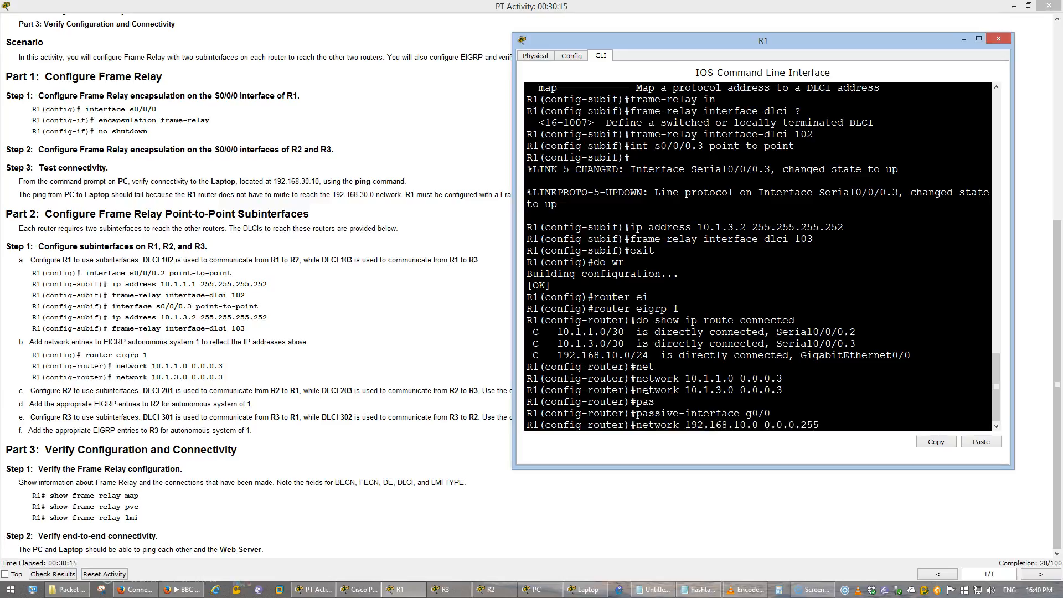
pyautogui.press('Return')
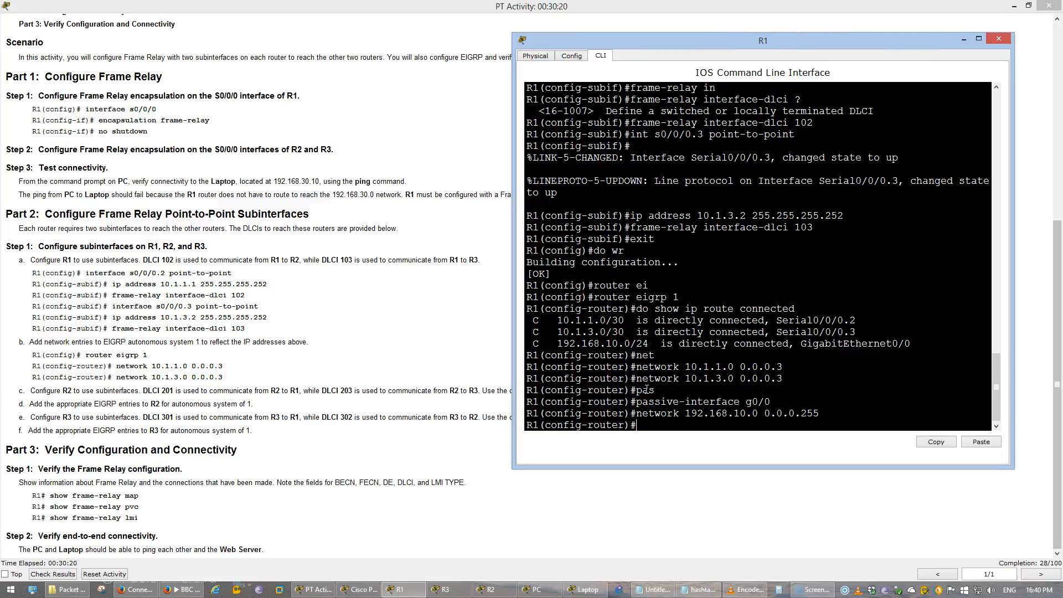
# - Exit EIGRP router configuration on R1 and save the configuration with do wr
pyautogui.write('exi')
pyautogui.press('Return')
pyautogui.write('do wr')
pyautogui.press('Return')
# - Run do show ip protocols on R1 and examine the autonomous system, metric weights, summarization, advertised networks, passive interface and distances
pyautogui.write('do')
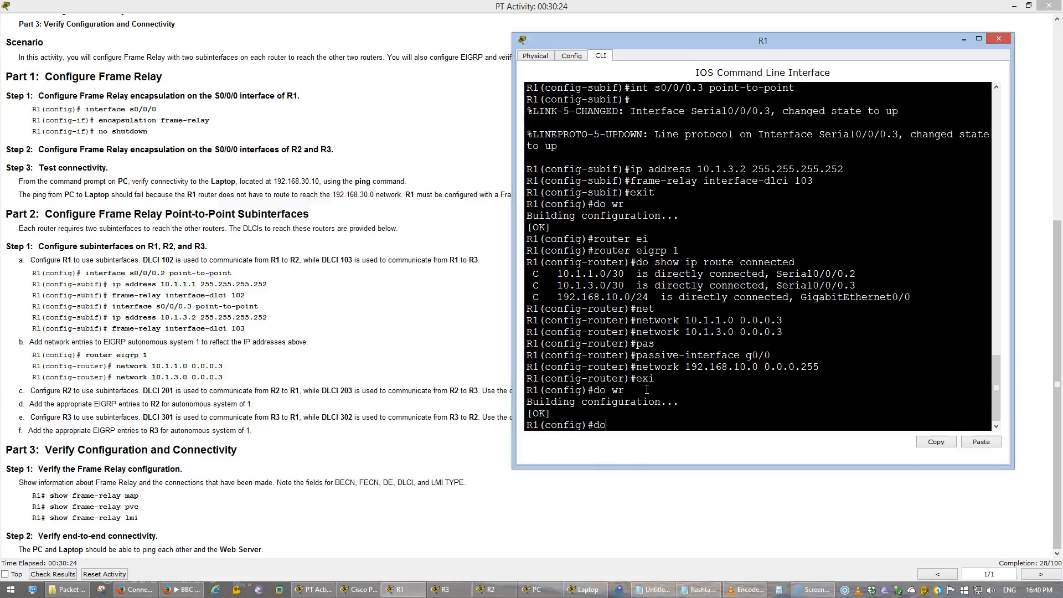
pyautogui.write(' show ip protocols')
pyautogui.press('Return')
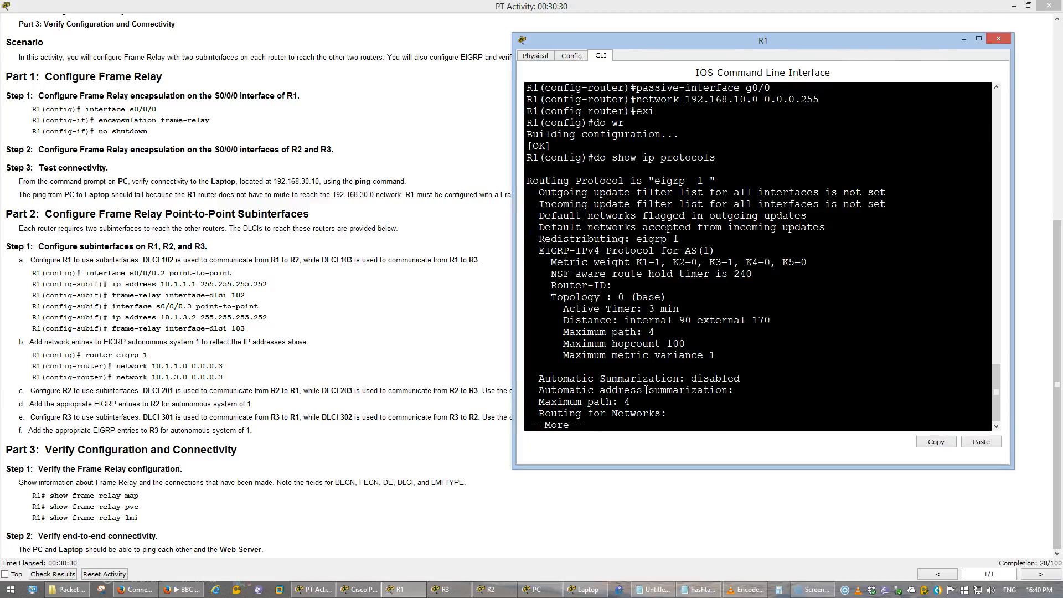
pyautogui.moveTo(710, 181); pyautogui.dragTo(655, 185)
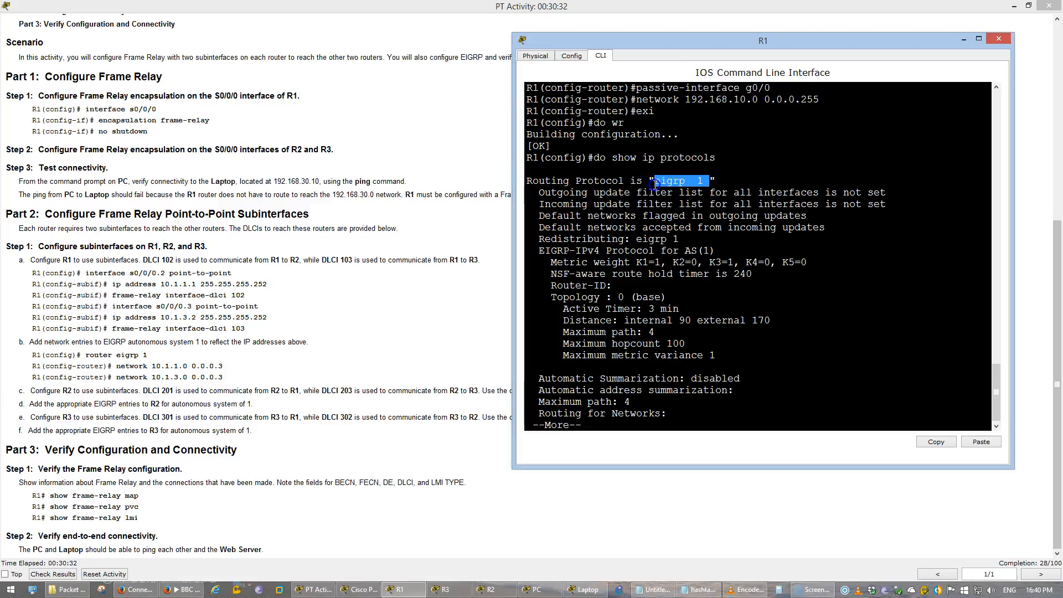
pyautogui.moveTo(637, 262); pyautogui.dragTo(825, 264)
pyautogui.click(772, 321)
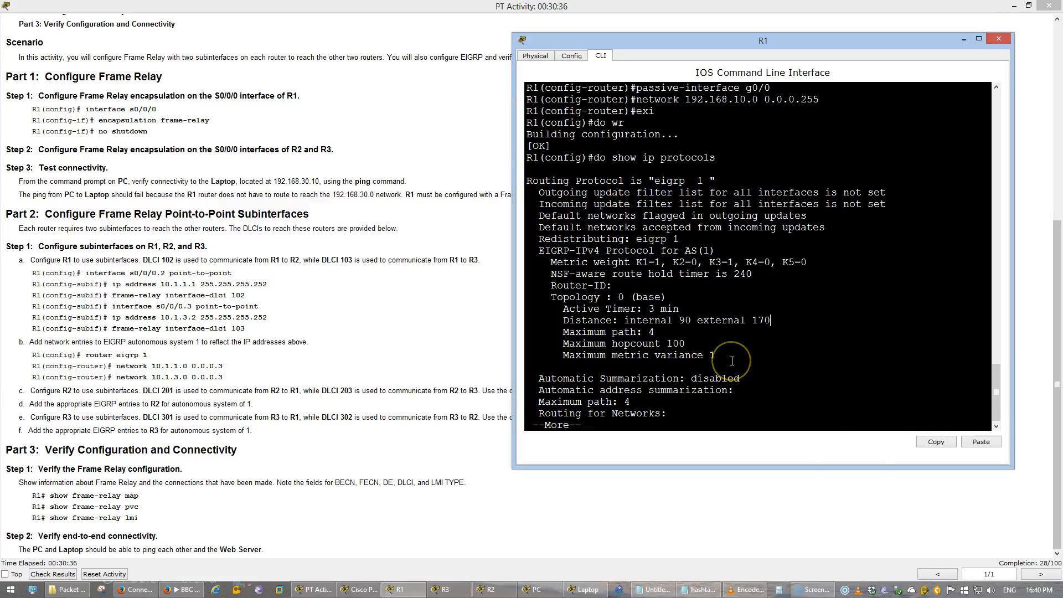
pyautogui.moveTo(720, 250); pyautogui.dragTo(680, 252)
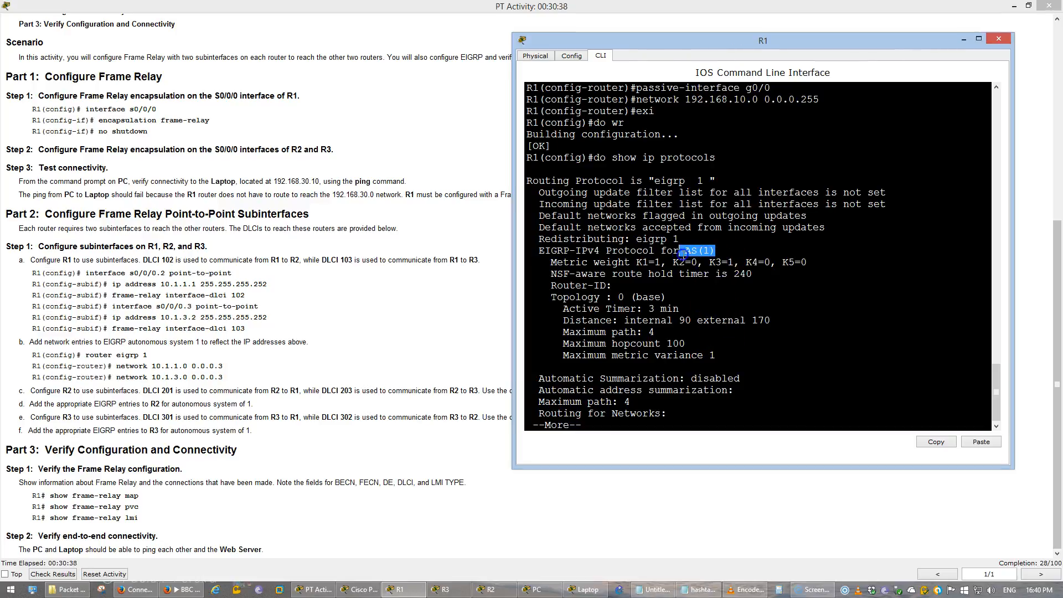
pyautogui.press('space')
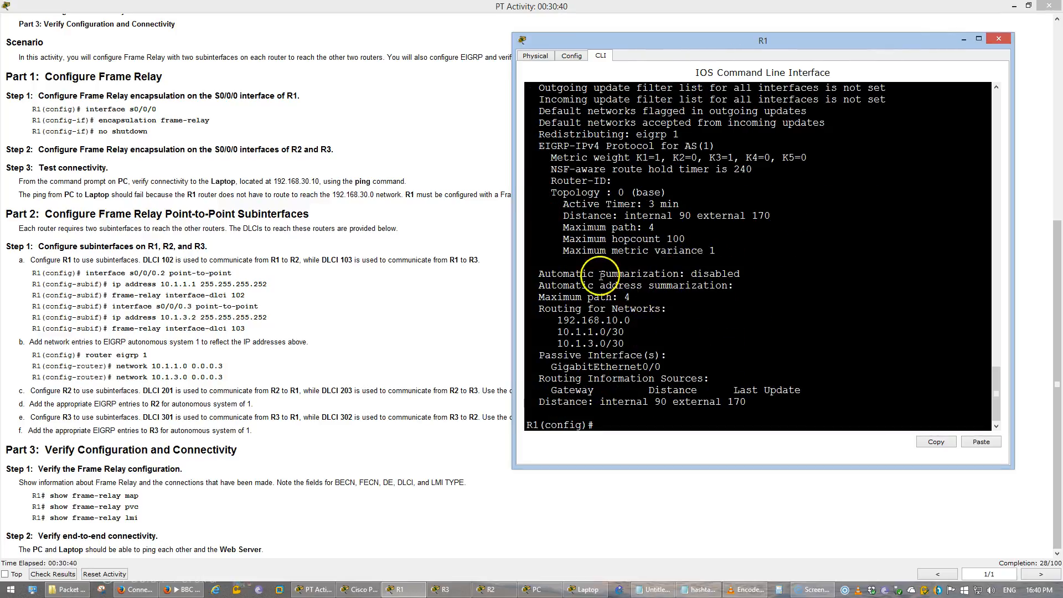
pyautogui.moveTo(546, 274); pyautogui.dragTo(742, 273)
pyautogui.moveTo(553, 320); pyautogui.dragTo(548, 343)
pyautogui.click(565, 367)
pyautogui.moveTo(613, 406); pyautogui.dragTo(685, 406)
# - Save R1's configuration again with do wr and switch to R2's console
pyautogui.write('do wr')
pyautogui.press('Return')
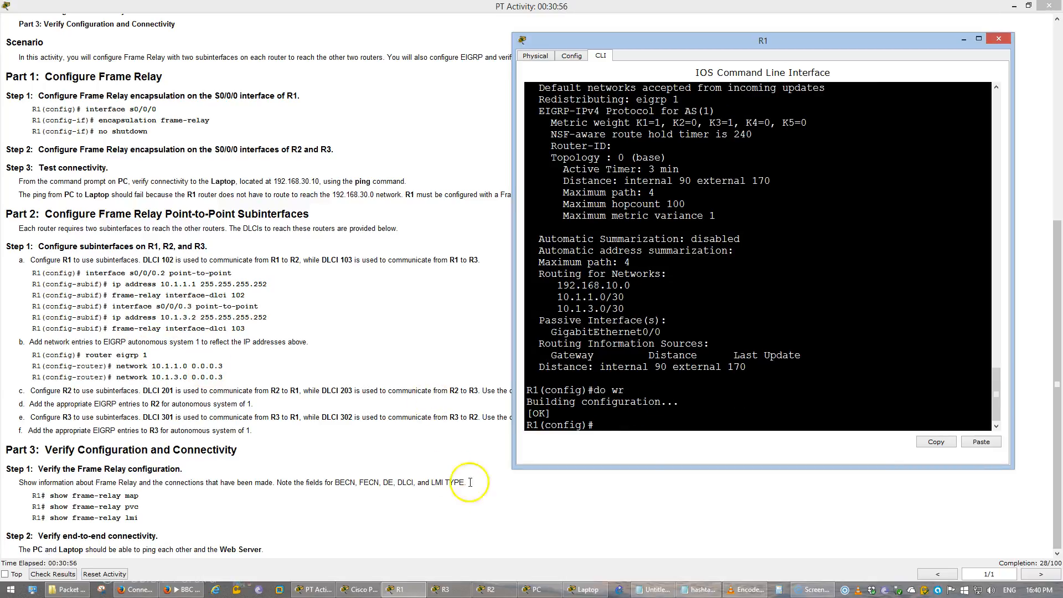
pyautogui.click(485, 591)
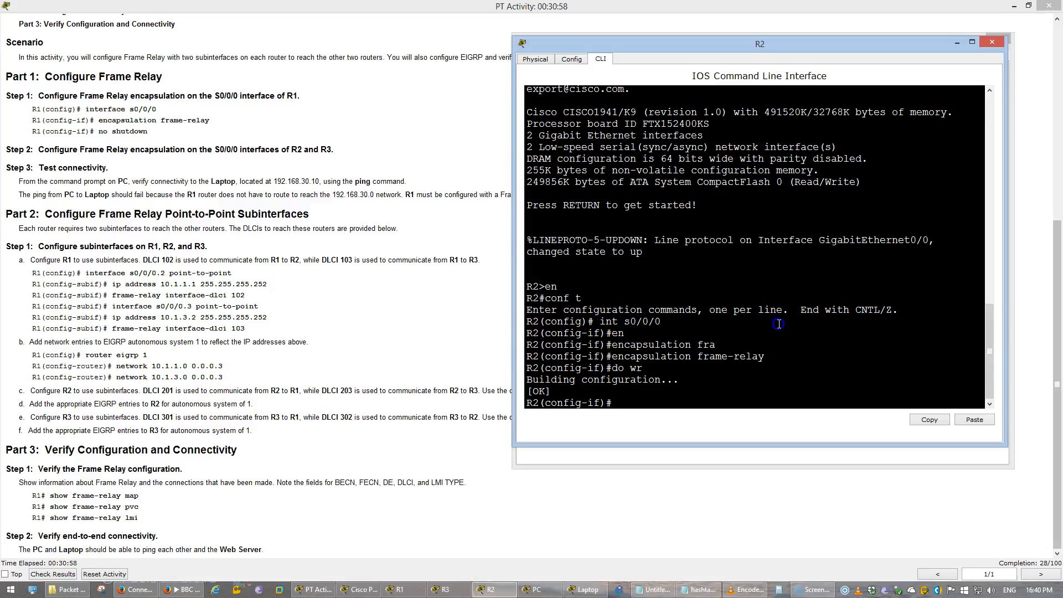
pyautogui.press('Return')
pyautogui.press('Return')
pyautogui.press('Return')
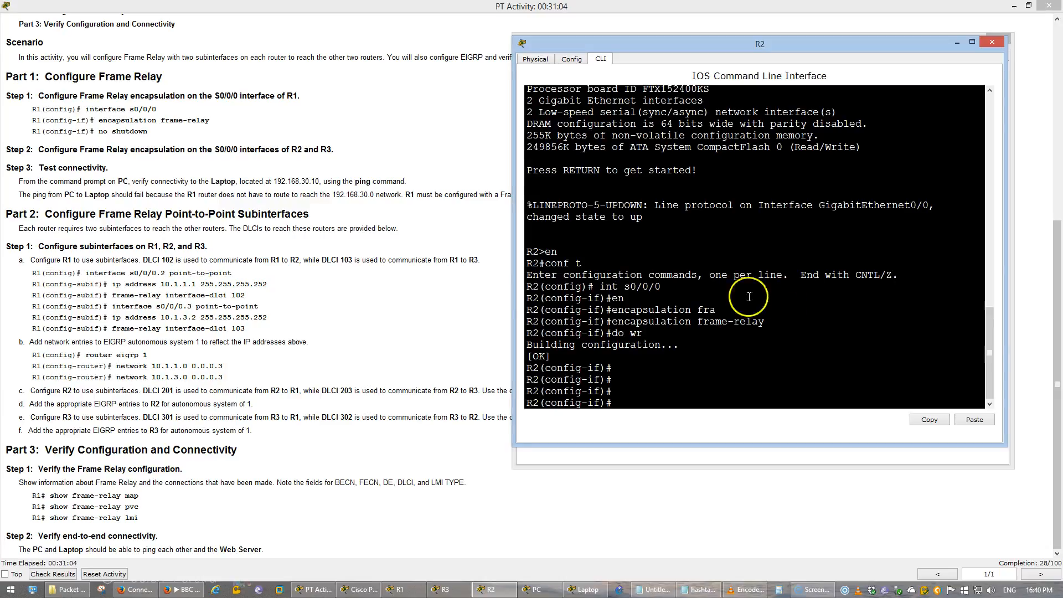
# - Bring up the addressing table in the instructions and place R2's console below its R2 entries
pyautogui.click(384, 283)
pyautogui.scroll(5, 386, 283)
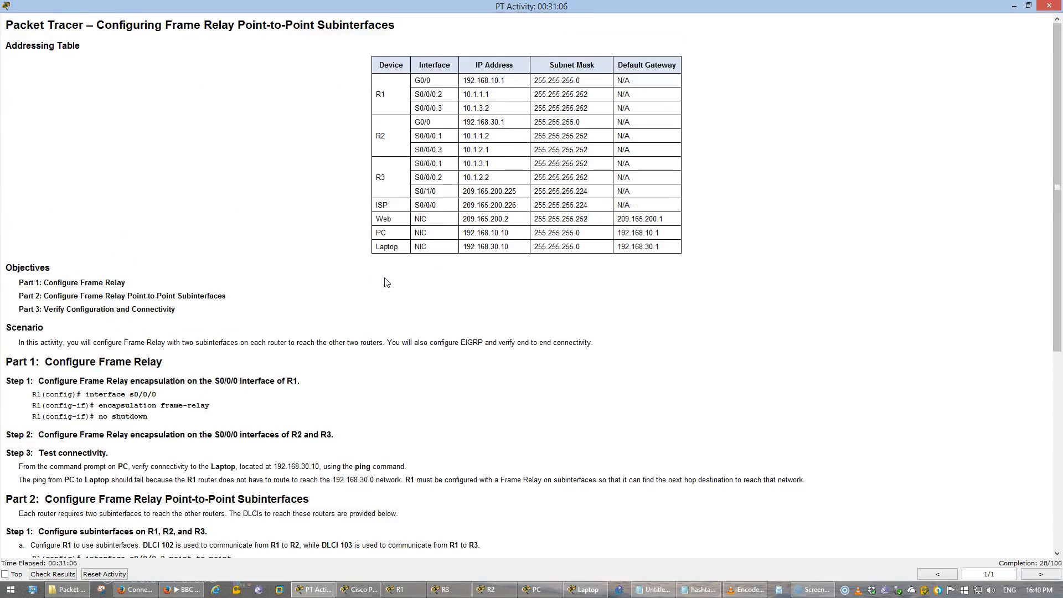
pyautogui.hotkey('alt', 'Tab')
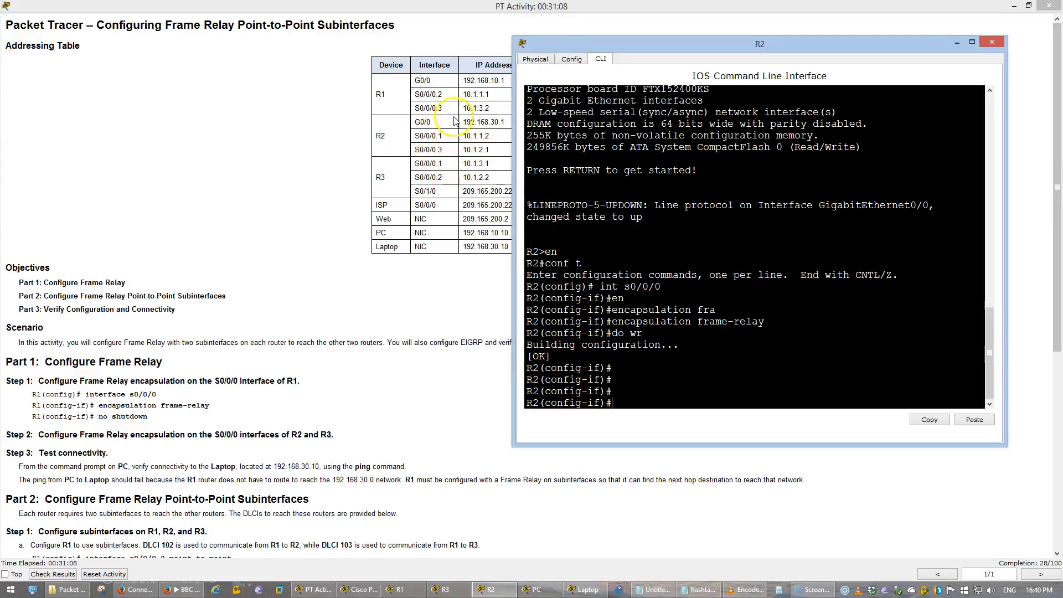
pyautogui.moveTo(584, 45); pyautogui.dragTo(397, 168)
# - Try to create subinterface s0/0/0.1 on R2 without a link type
pyautogui.write('int s0/0/')
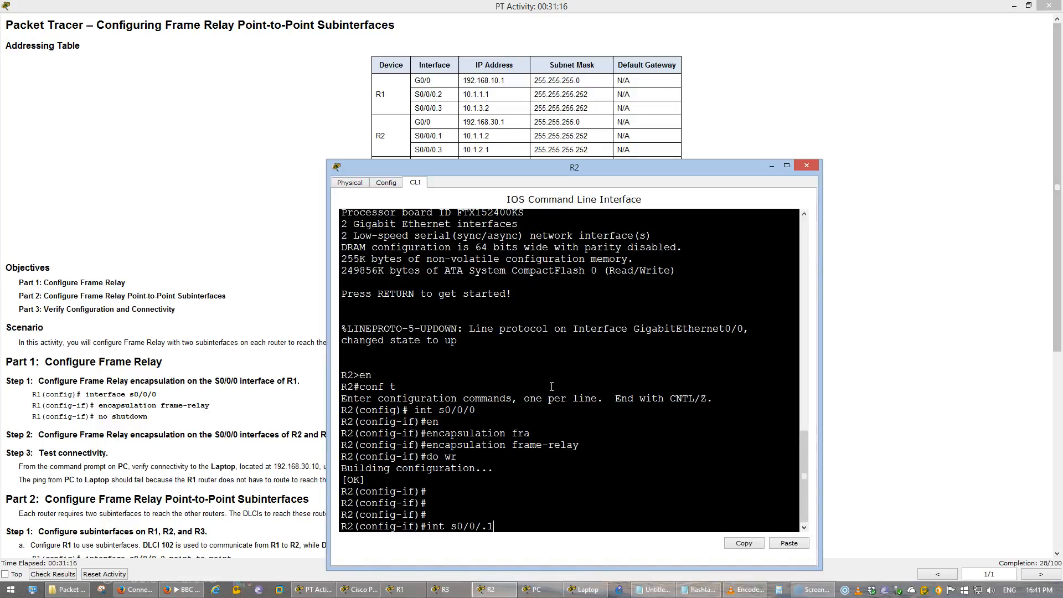
pyautogui.write('0.1')
pyautogui.press('Return')
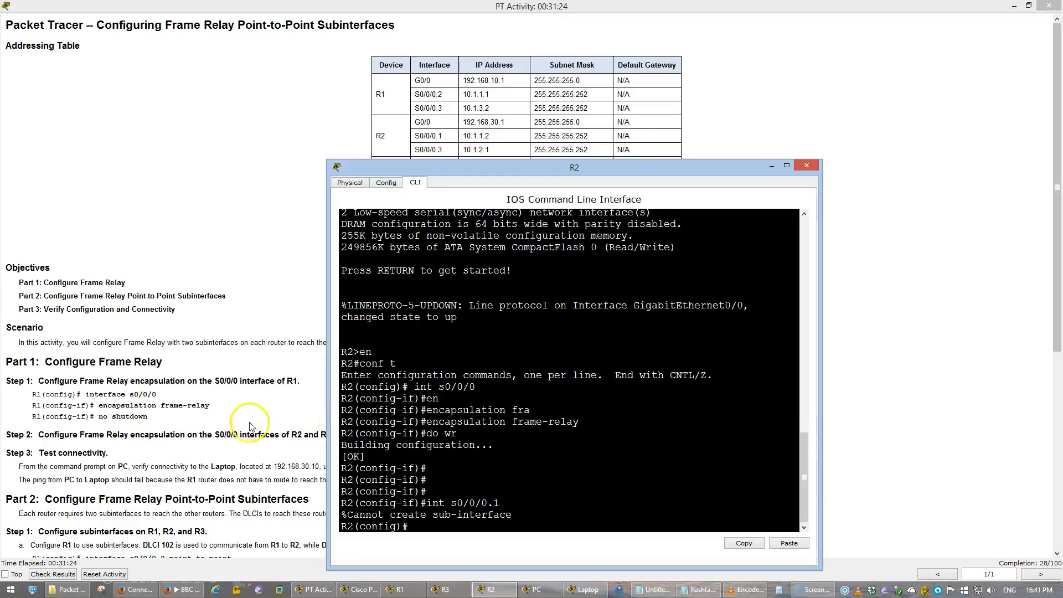
# - Check the link type options for s0/0/0.1 on R2 and create it as a point-to-point subinterface
pyautogui.click(172, 413)
pyautogui.scroll(-1, 172, 416)
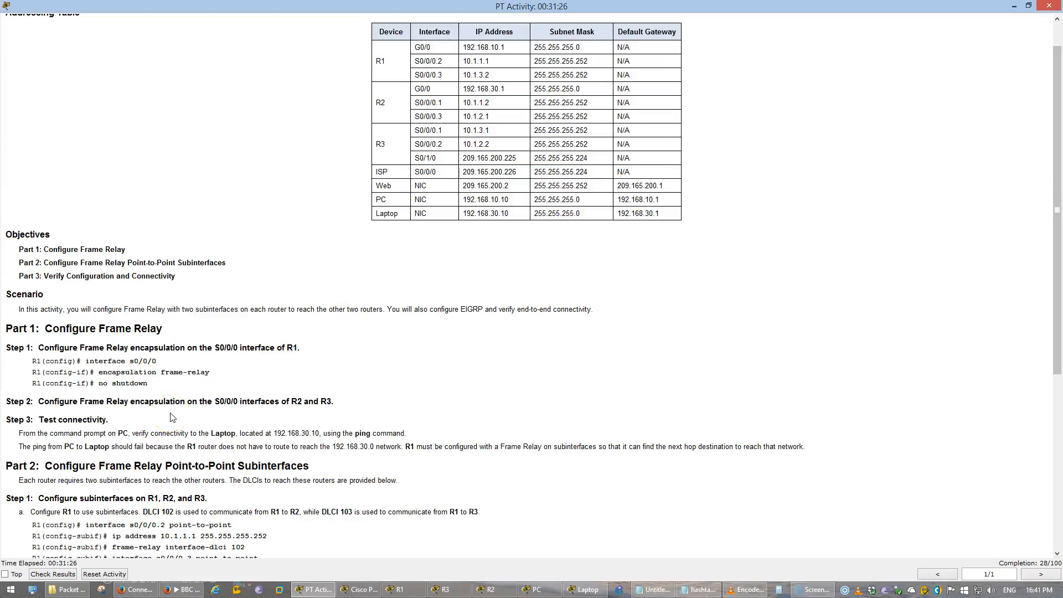
pyautogui.hotkey('alt', 'Tab')
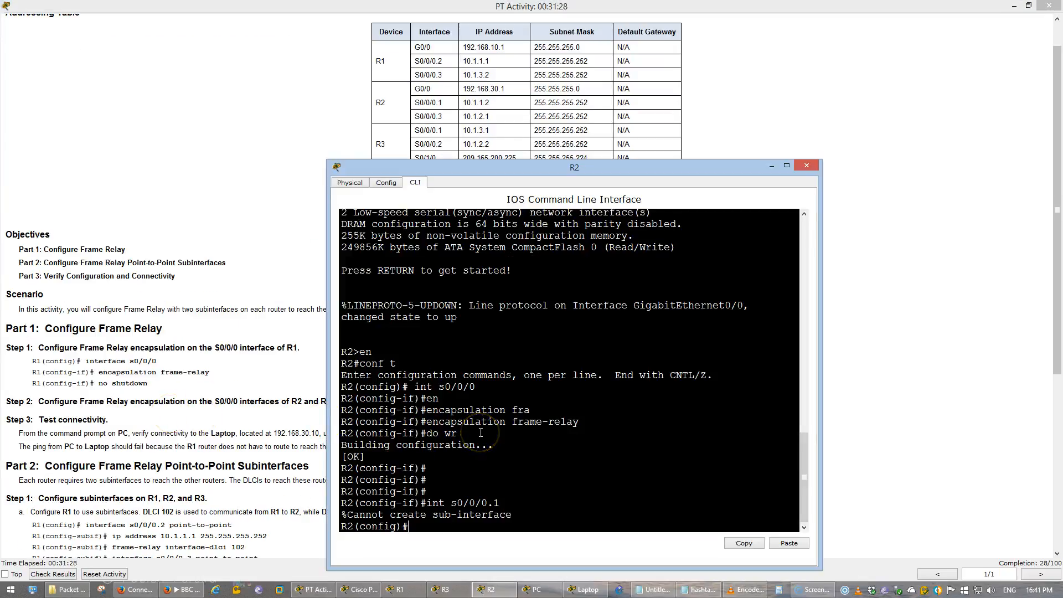
pyautogui.press('Up')
pyautogui.write('?')
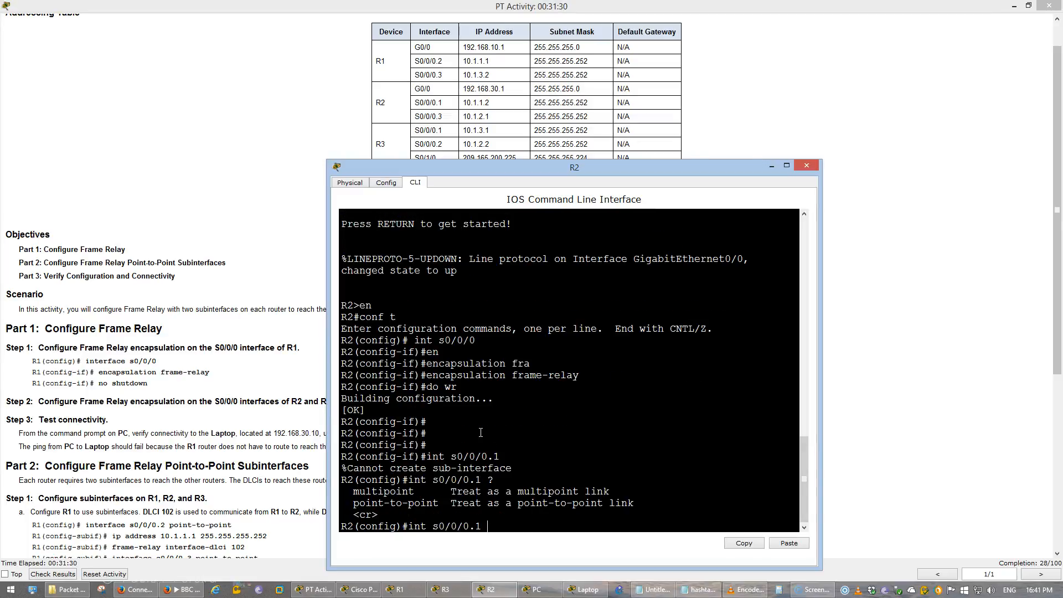
pyautogui.write(' poin')
pyautogui.press('Tab')
pyautogui.press('Return')
# - Assign IP address 10.1.1.2 255.255.255.252 to R2's s0/0/0.1, checking the mask against the instructions
pyautogui.click(496, 423)
pyautogui.write('ip add')
pyautogui.press('Tab')
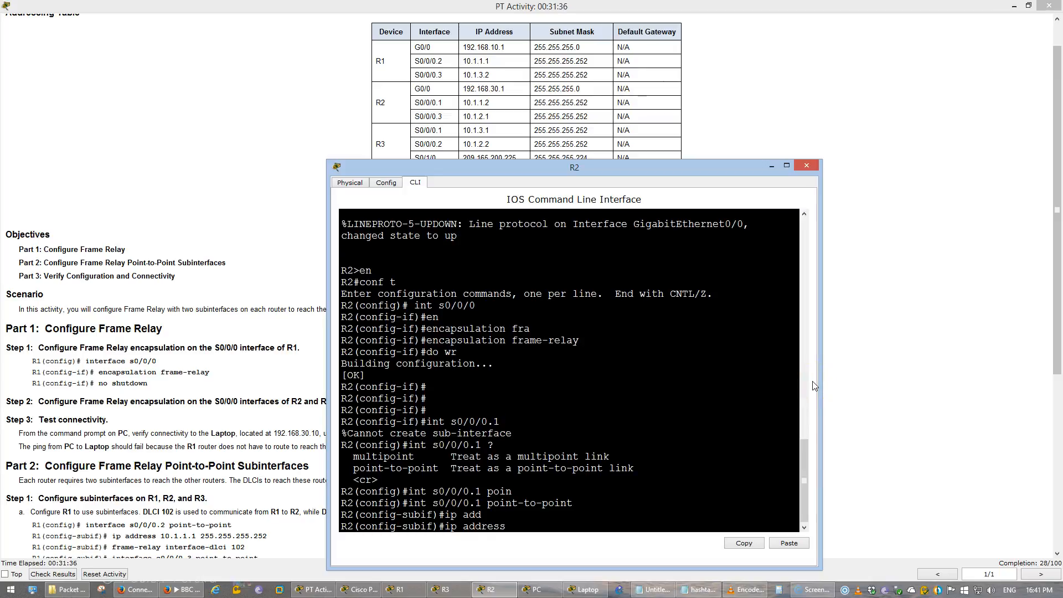
pyautogui.write('10.1.1.2 255.255.255.2')
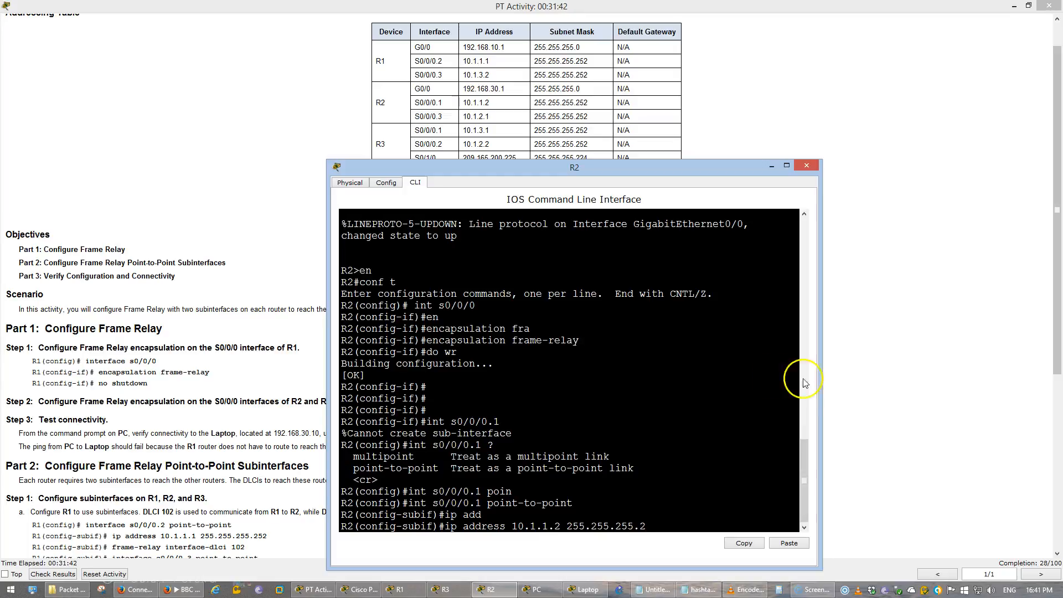
pyautogui.click(194, 441)
pyautogui.scroll(-1, 194, 441)
pyautogui.scroll(1, 195, 441)
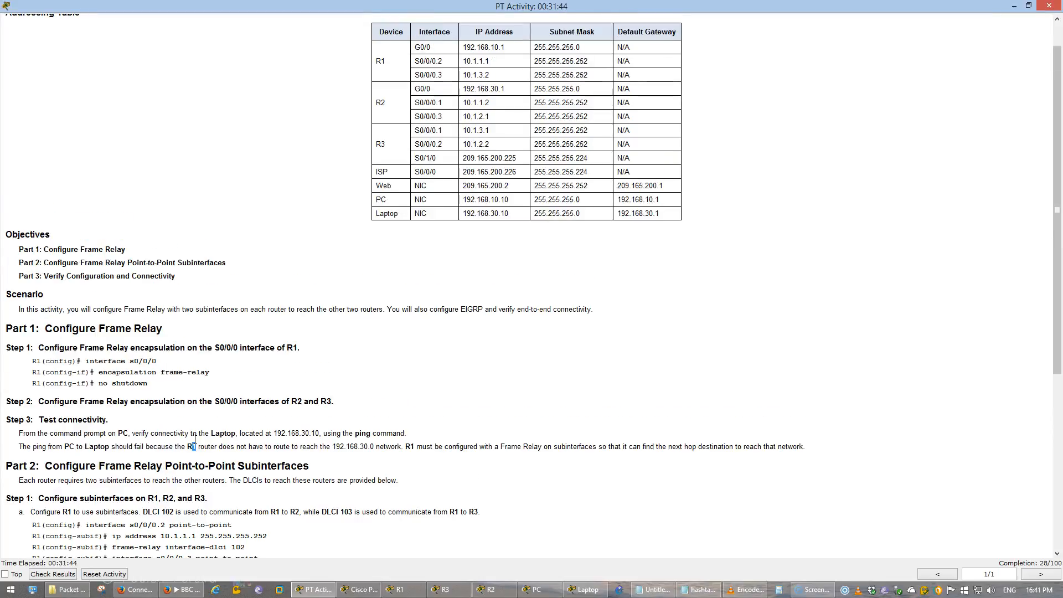
pyautogui.scroll(-2, 195, 441)
pyautogui.hotkey('alt', 'Tab')
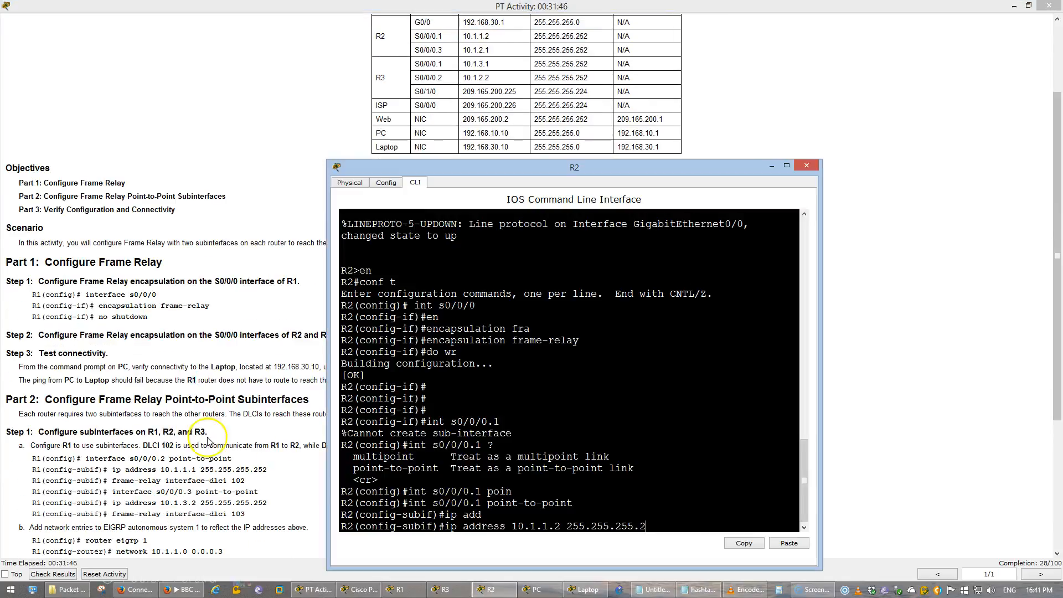
pyautogui.write('52')
pyautogui.press('Return')
# - Look up R2's DLCI in instruction c and set frame-relay interface-dlci 201 on s0/0/0.1
pyautogui.write('fram')
pyautogui.press('Tab')
pyautogui.write('in')
pyautogui.press('Tab')
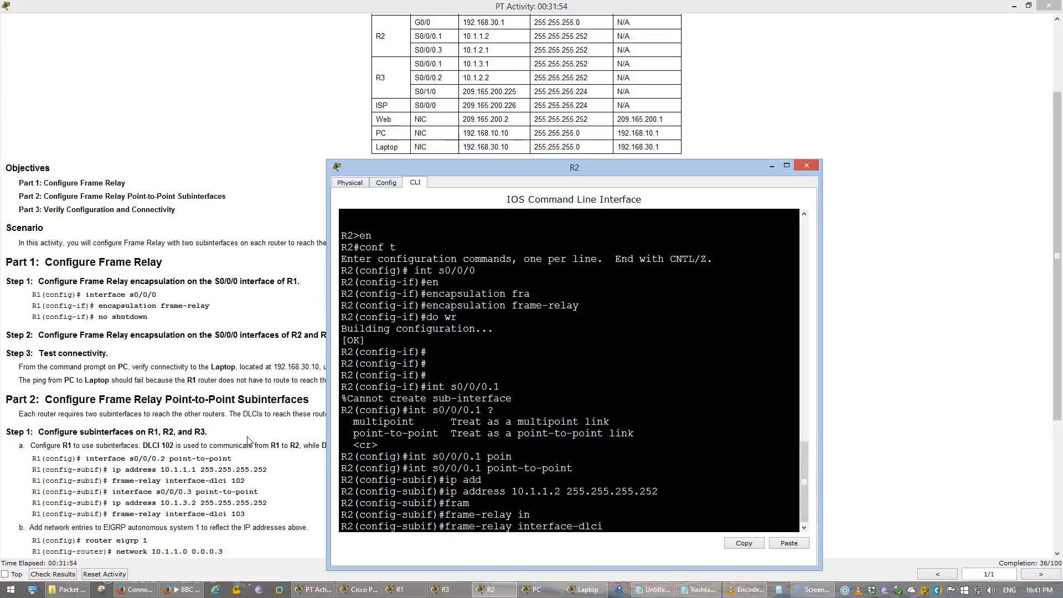
pyautogui.click(169, 426)
pyautogui.scroll(-3, 166, 423)
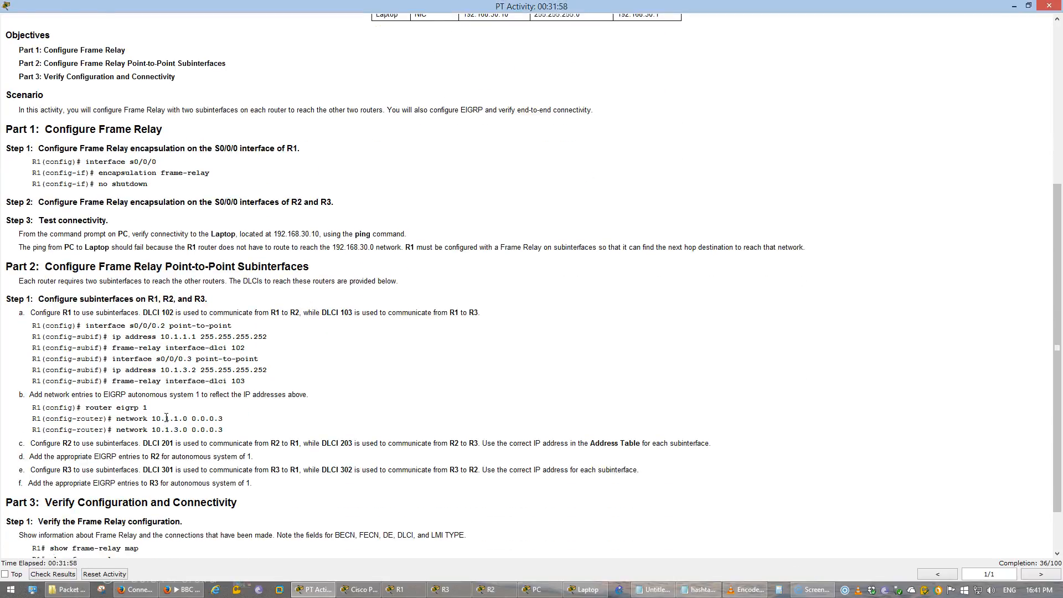
pyautogui.scroll(4, 166, 418)
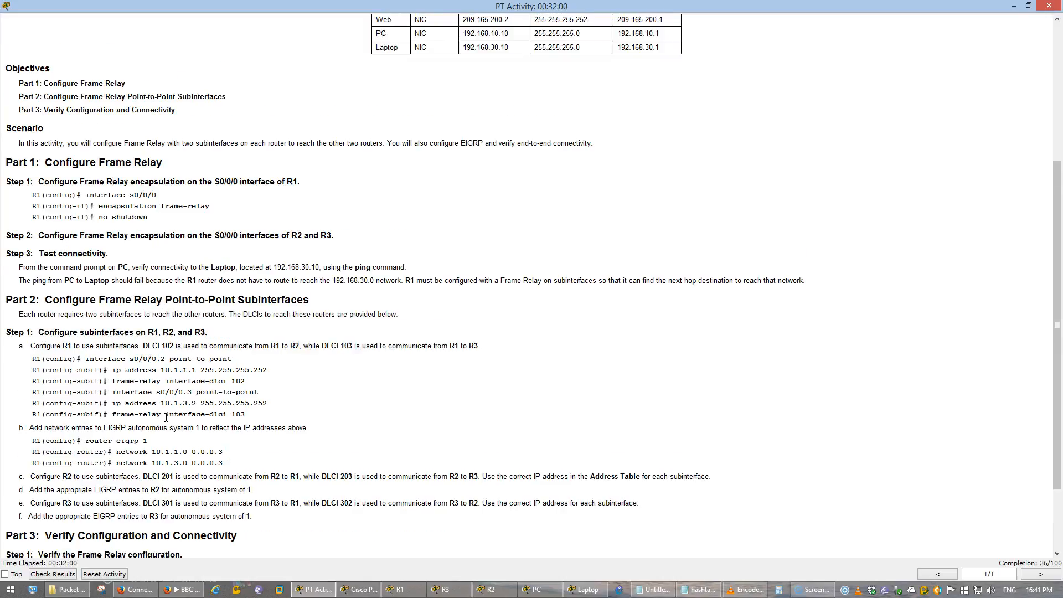
pyautogui.scroll(1, 168, 418)
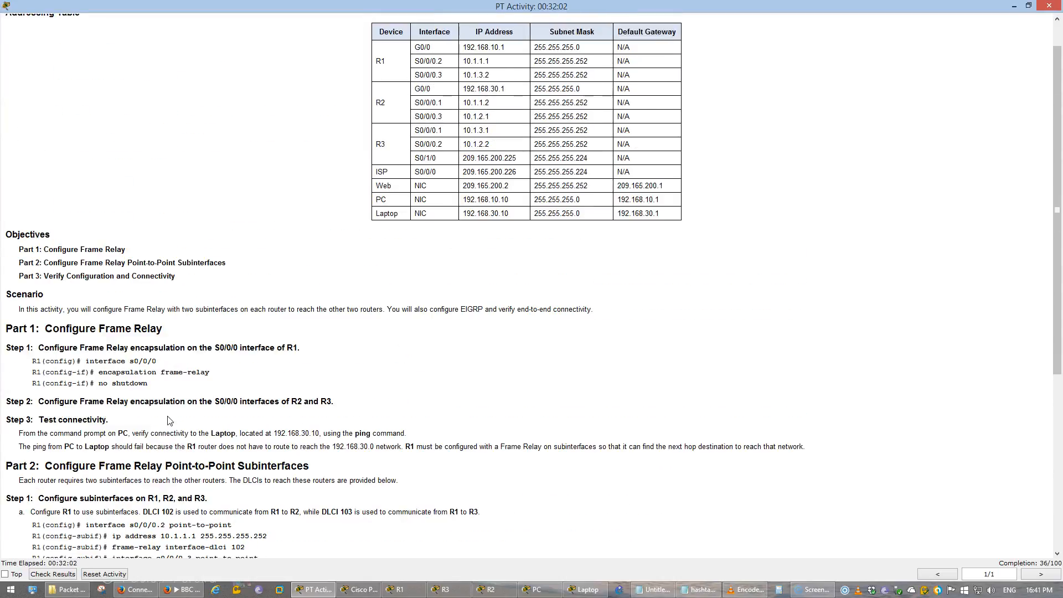
pyautogui.hotkey('alt', 'Tab')
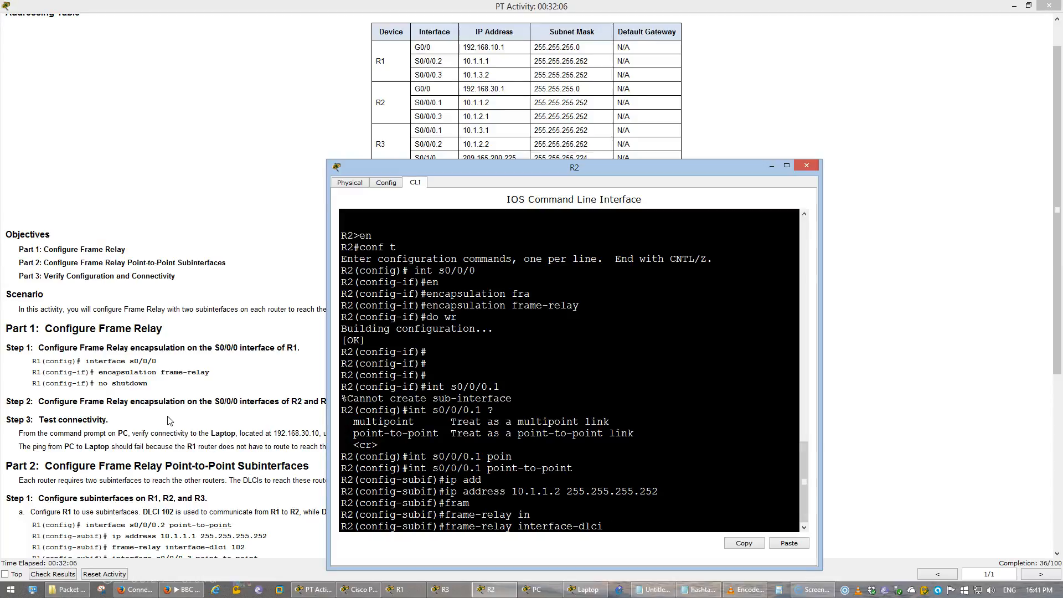
pyautogui.write('201')
pyautogui.press('Return')
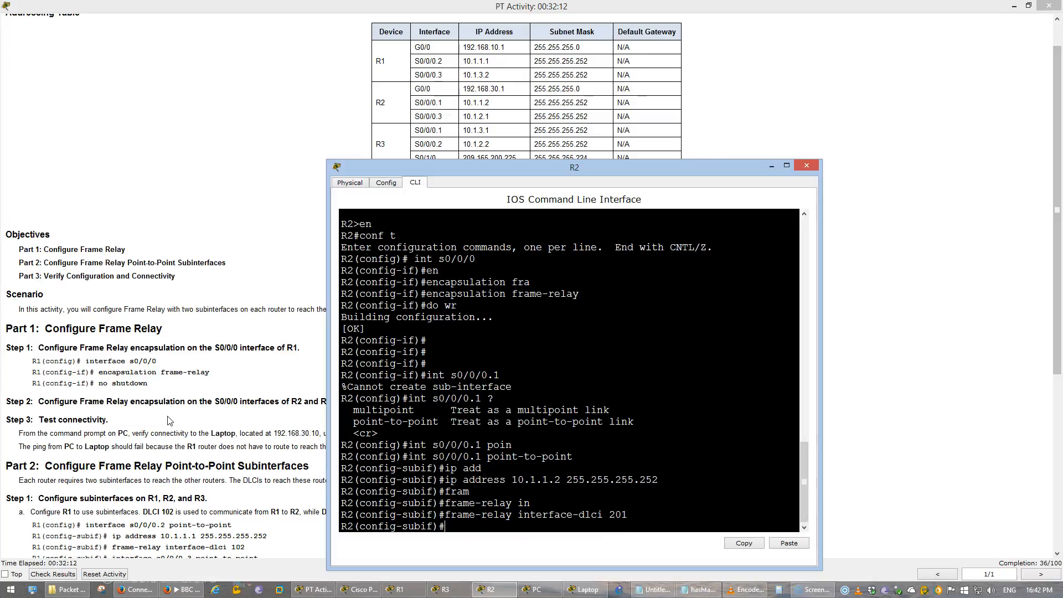
# - Create s0/0/0.3 on R2 as a point-to-point subinterface
pyautogui.press('Up')
pyautogui.press('Up')
pyautogui.press('Up')
pyautogui.press('Up')
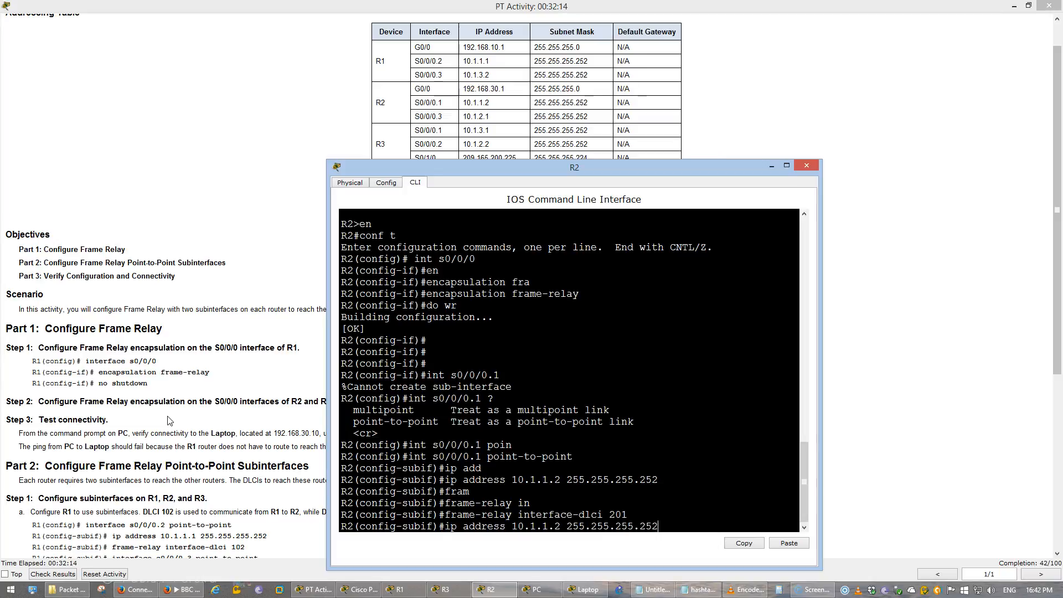
pyautogui.press('Up')
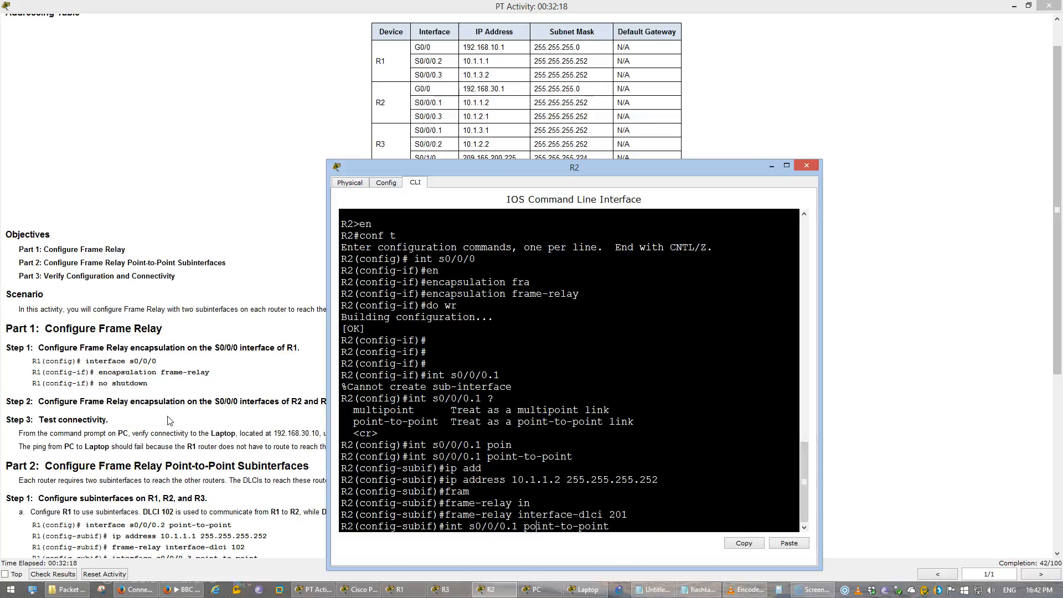
pyautogui.press('BackSpace')
pyautogui.write('3')
pyautogui.press('Return')
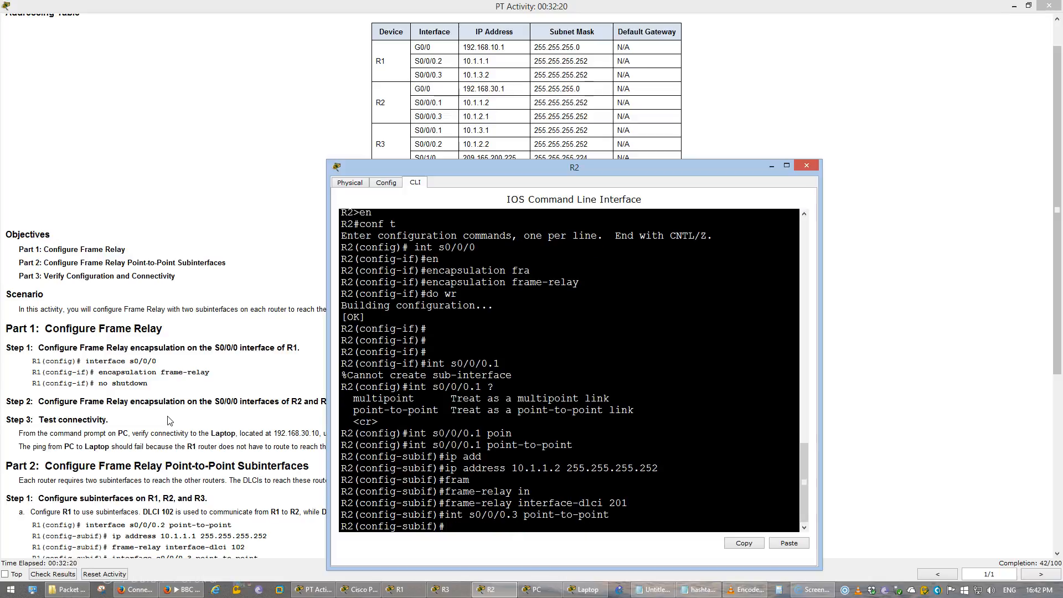
# - Assign IP address 10.1.2.1 255.255.255.252 to R2's s0/0/0.3
pyautogui.press('Up')
pyautogui.press('Up')
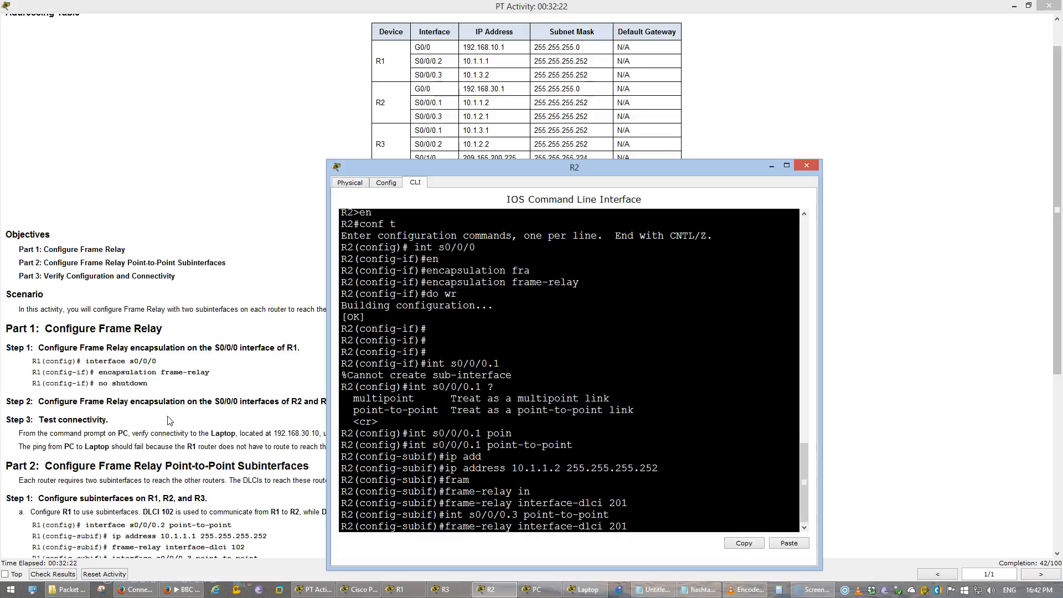
pyautogui.press('Up')
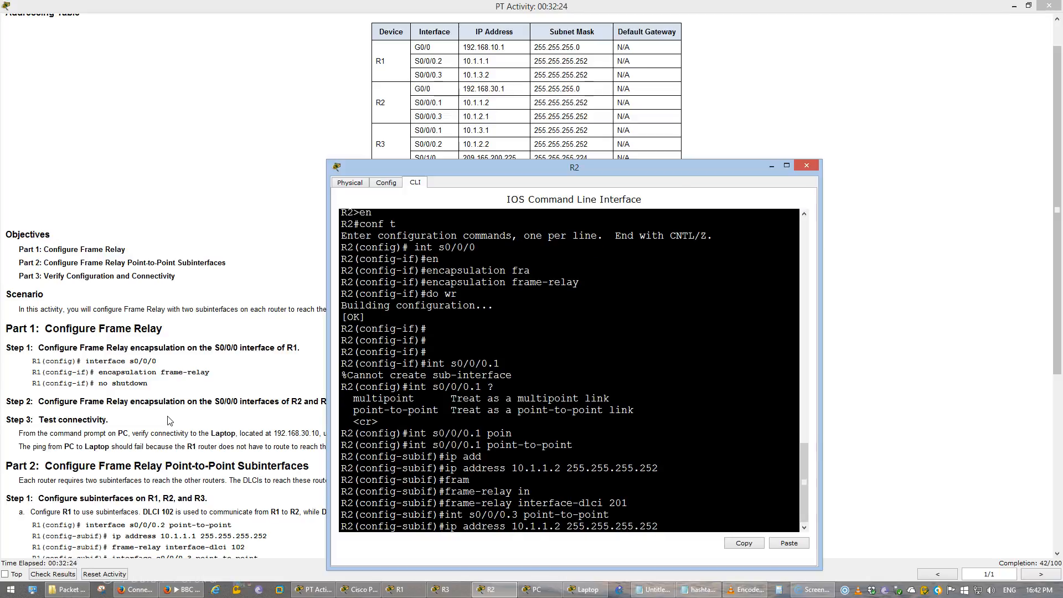
pyautogui.press('Left')
pyautogui.press('Left')
pyautogui.press('Left')
pyautogui.press('Left')
pyautogui.press('Left')
pyautogui.press('Left')
pyautogui.press('Left')
pyautogui.press('Left')
pyautogui.press('Left')
pyautogui.press('Left')
pyautogui.press('Left')
pyautogui.press('Left')
pyautogui.press('Left')
pyautogui.press('Left')
pyautogui.press('Left')
pyautogui.press('Left')
pyautogui.press('BackSpace')
pyautogui.press('BackSpace')
pyautogui.press('BackSpace')
pyautogui.write('2.1')
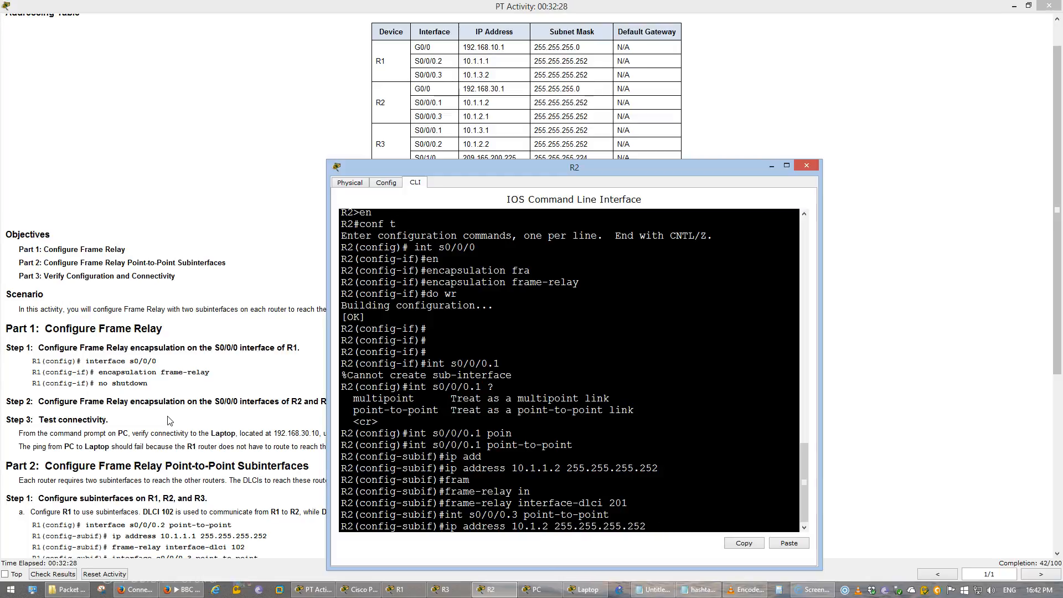
pyautogui.press('Return')
# - Look up R2's second DLCI in instruction c and set frame-relay interface-dlci 203 on s0/0/0.3
pyautogui.press('Up')
pyautogui.press('Up')
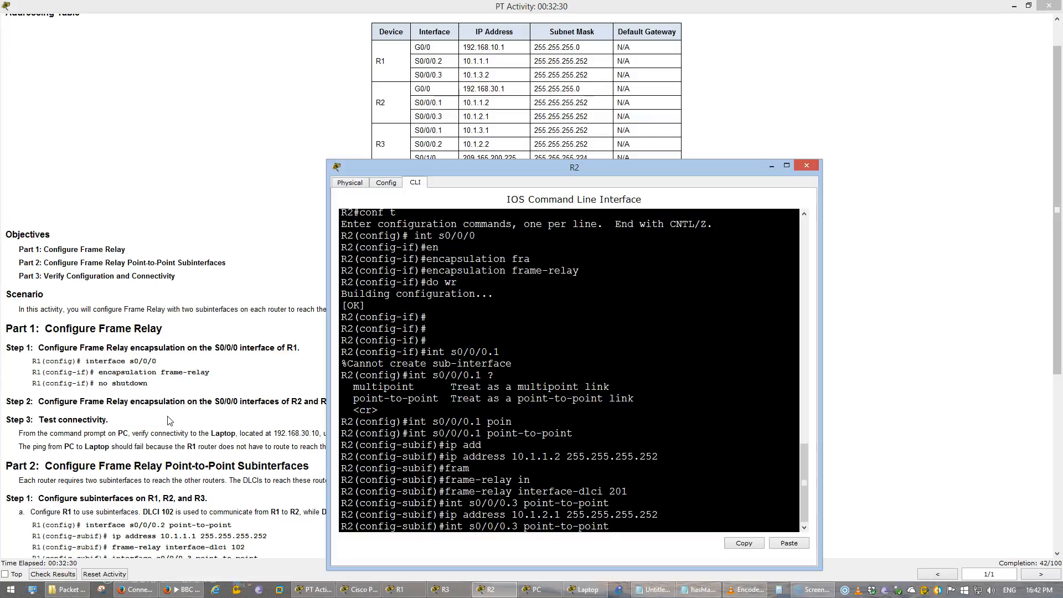
pyautogui.press('Up')
pyautogui.click(108, 429)
pyautogui.scroll(-5, 108, 429)
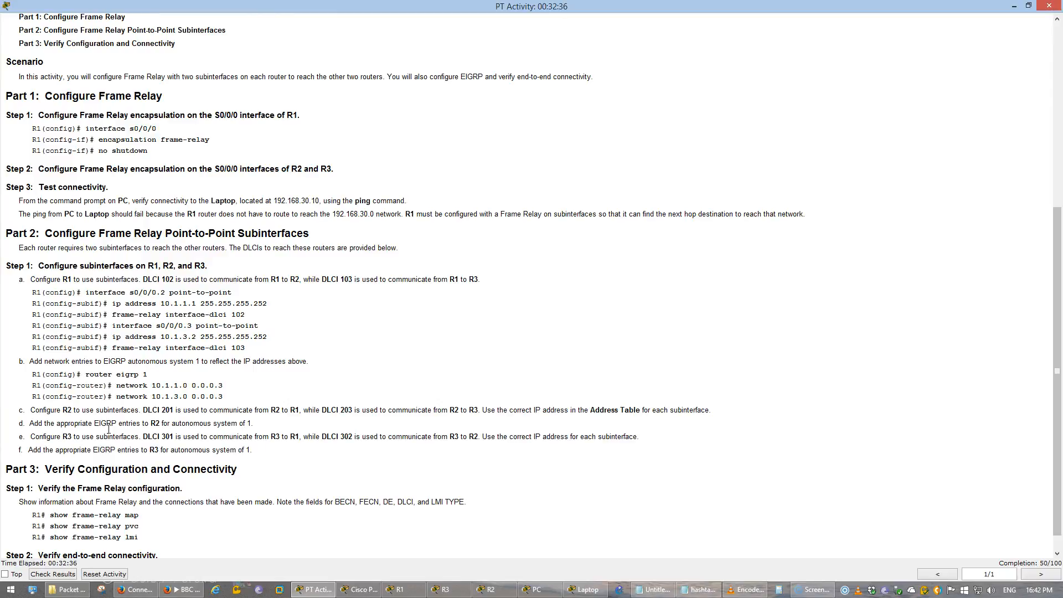
pyautogui.hotkey('alt', 'Tab')
pyautogui.press('BackSpace')
pyautogui.write('3')
pyautogui.press('Return')
# - Exit subinterface configuration on R2 and save the running configuration
pyautogui.write('exi')
pyautogui.press('Return')
pyautogui.write('do w')
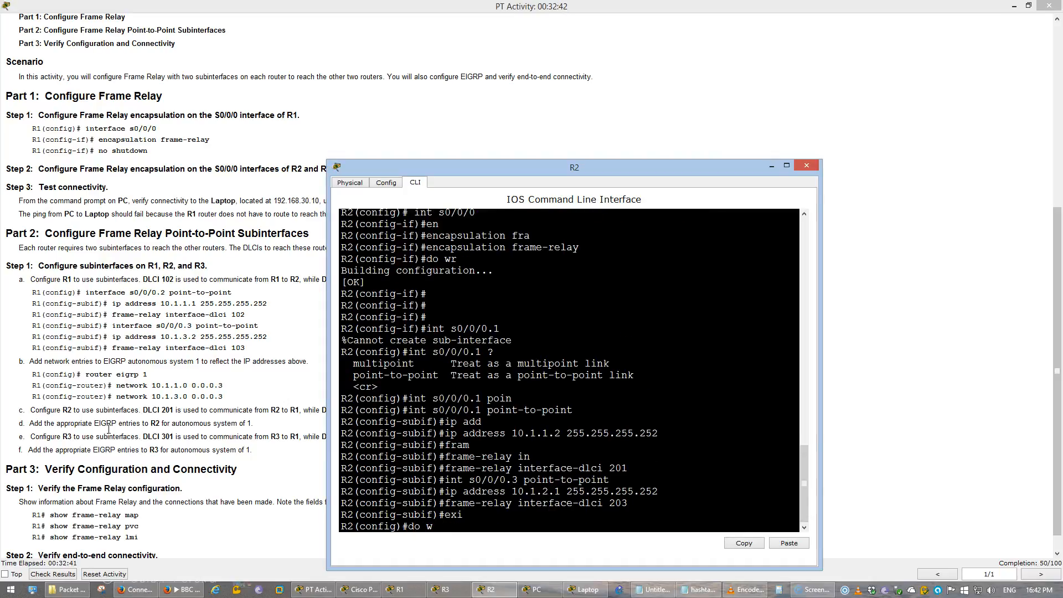
pyautogui.write('r')
pyautogui.press('Return')
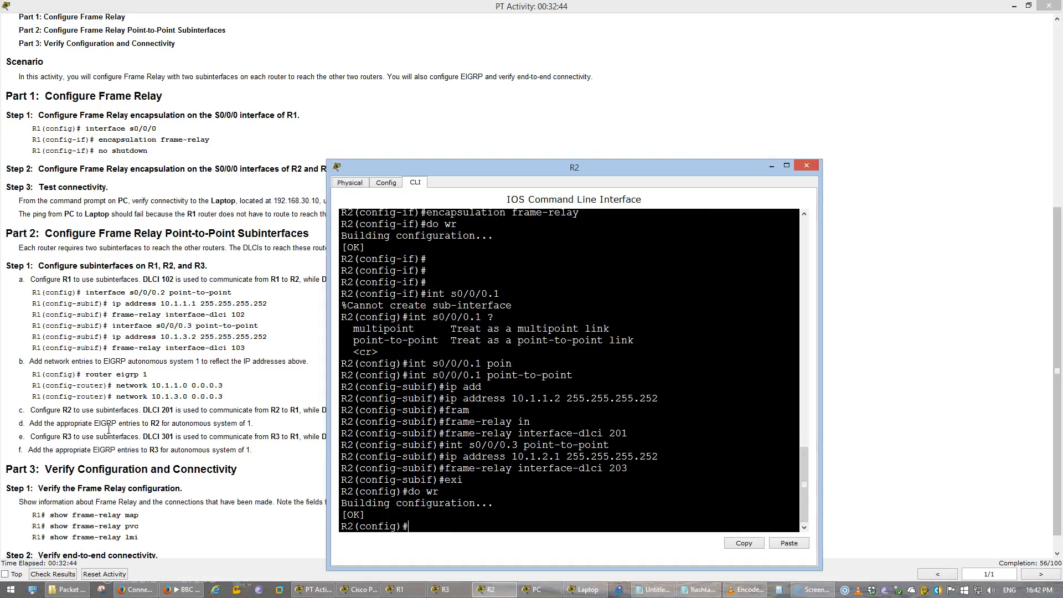
# - Enter EIGRP 1 configuration on R2 and list the directly connected routes
pyautogui.write('router ei')
pyautogui.press('Tab')
pyautogui.write('1')
pyautogui.press('Return')
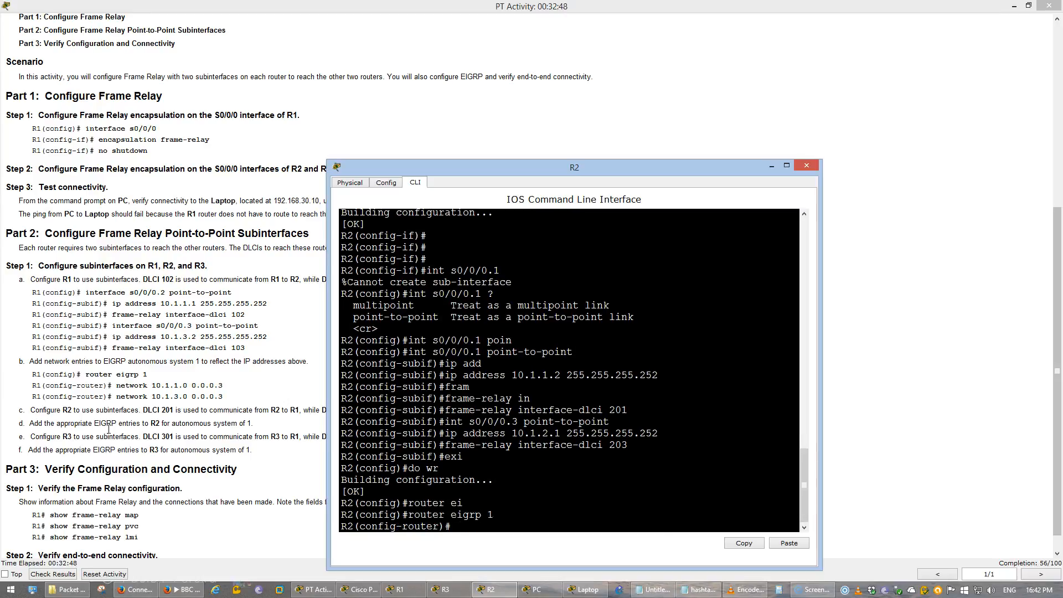
pyautogui.write('do show ip route conneted')
pyautogui.press('Return')
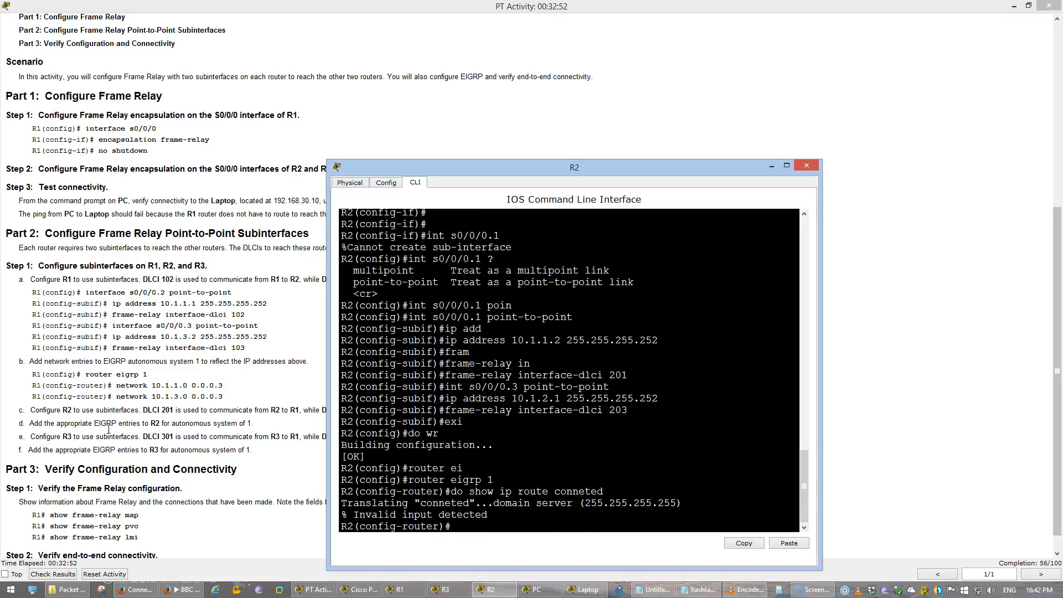
pyautogui.press('Up')
pyautogui.press('Left')
pyautogui.write('c')
pyautogui.press('Return')
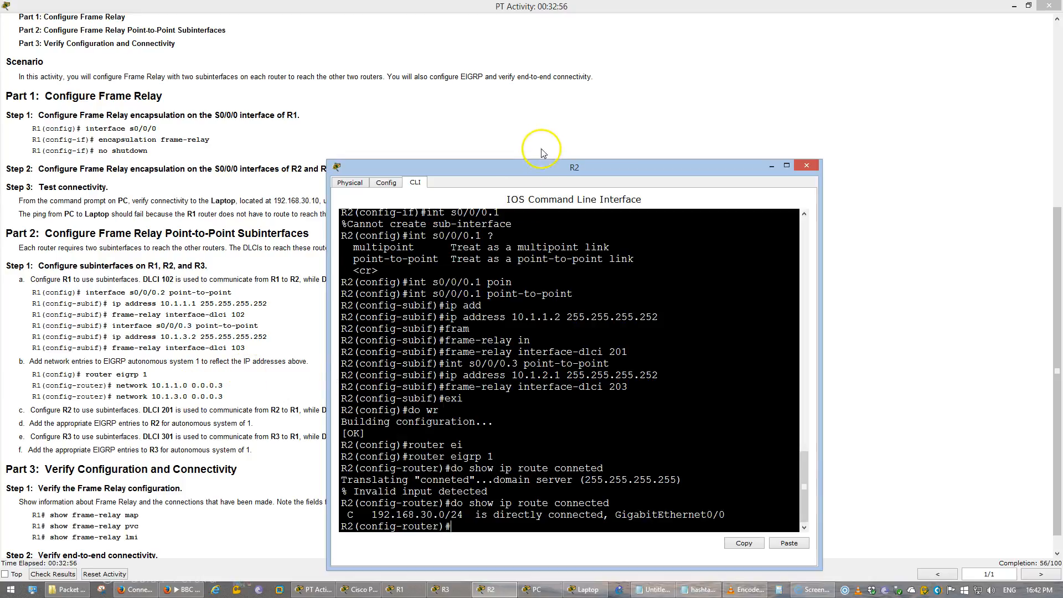
# - Examine the state of R2's serial link in the network topology and return to R2's command line
pyautogui.moveTo(537, 166); pyautogui.dragTo(620, 67)
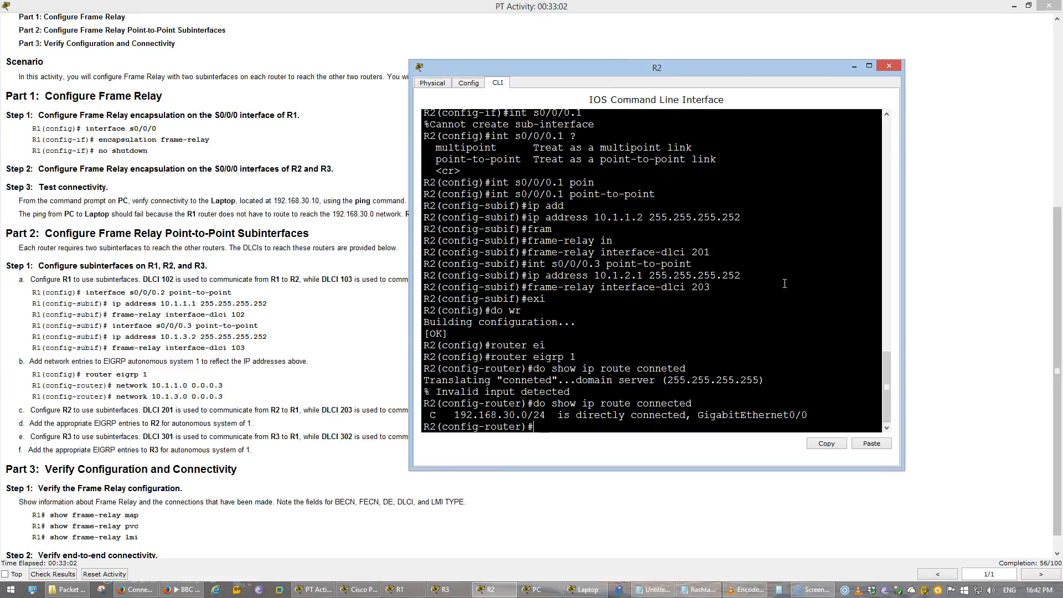
pyautogui.click(364, 591)
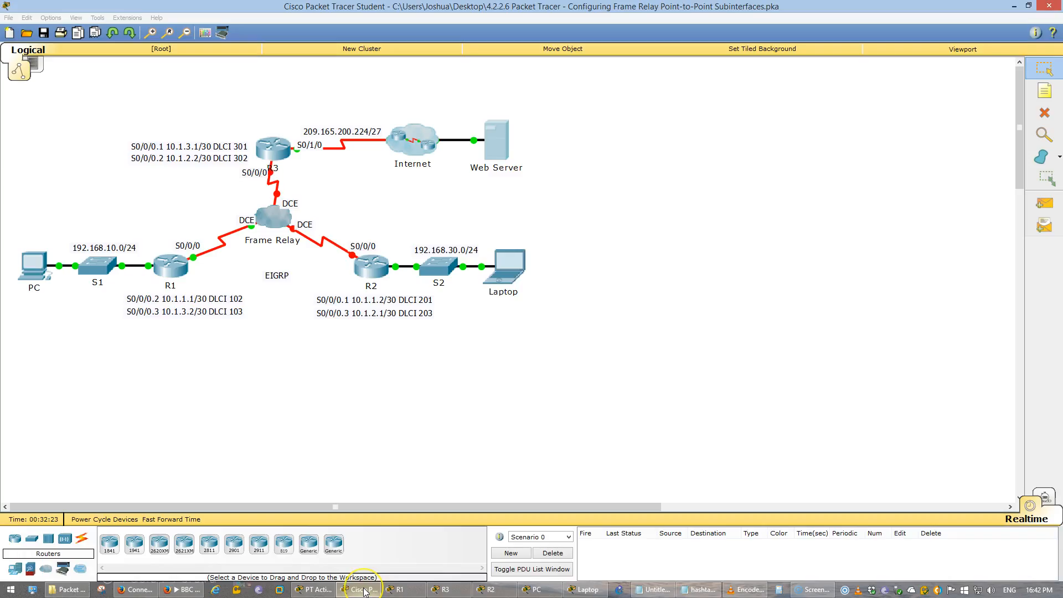
pyautogui.click(364, 591)
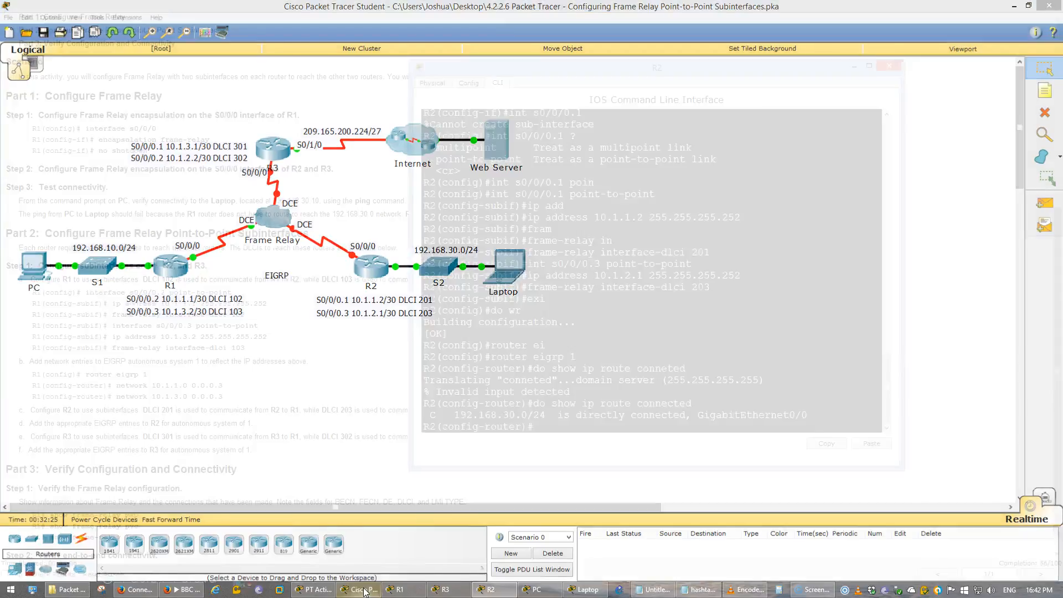
pyautogui.click(647, 350)
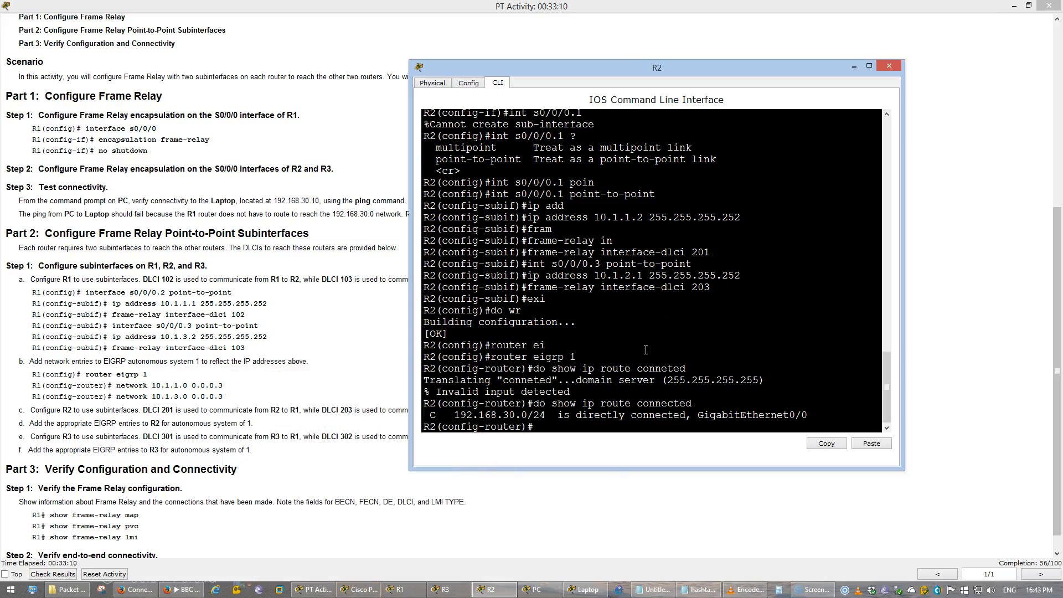
# - Leave EIGRP configuration and enable R2's s0/0/0 interface with no shutdown
pyautogui.write('exit')
pyautogui.press('Return')
pyautogui.write('i')
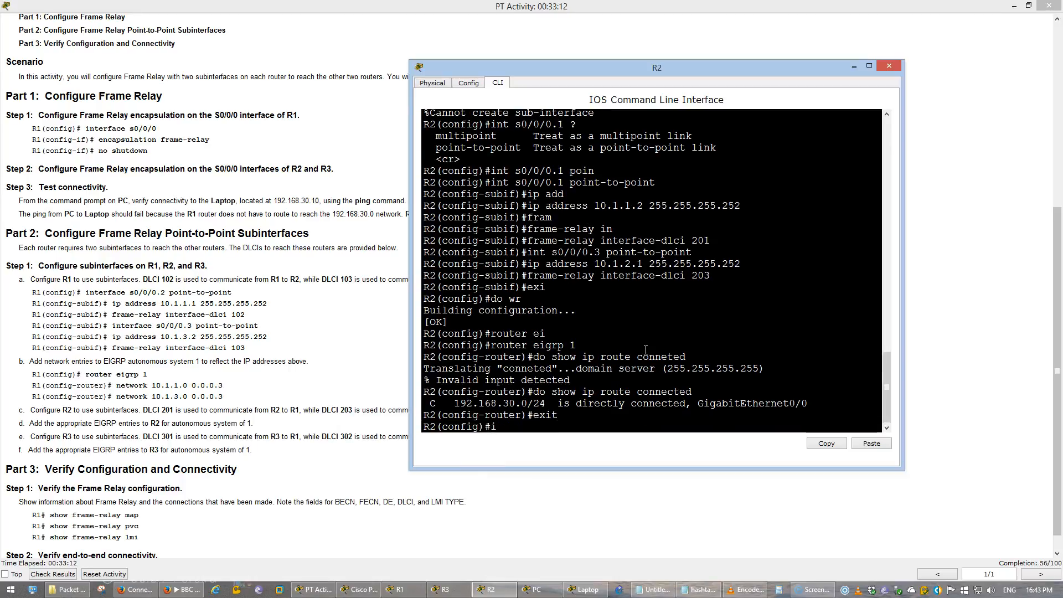
pyautogui.write('nt s0/0/0')
pyautogui.press('Return')
pyautogui.write('no shut')
pyautogui.press('Return')
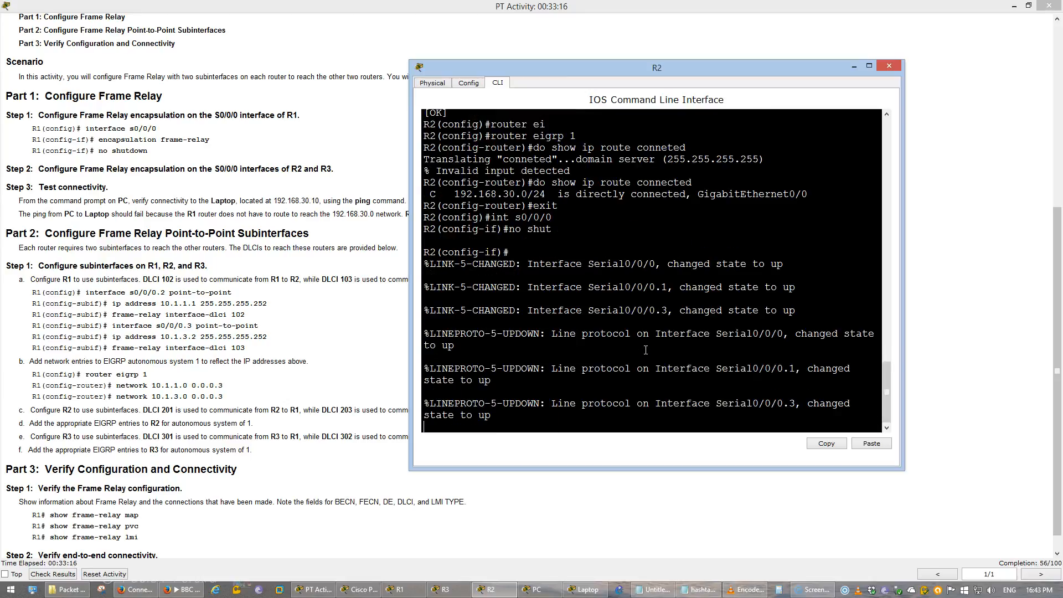
pyautogui.press('Return')
# - Re-enter EIGRP 1 configuration on R2 and display its connected routes again
pyautogui.write('rou')
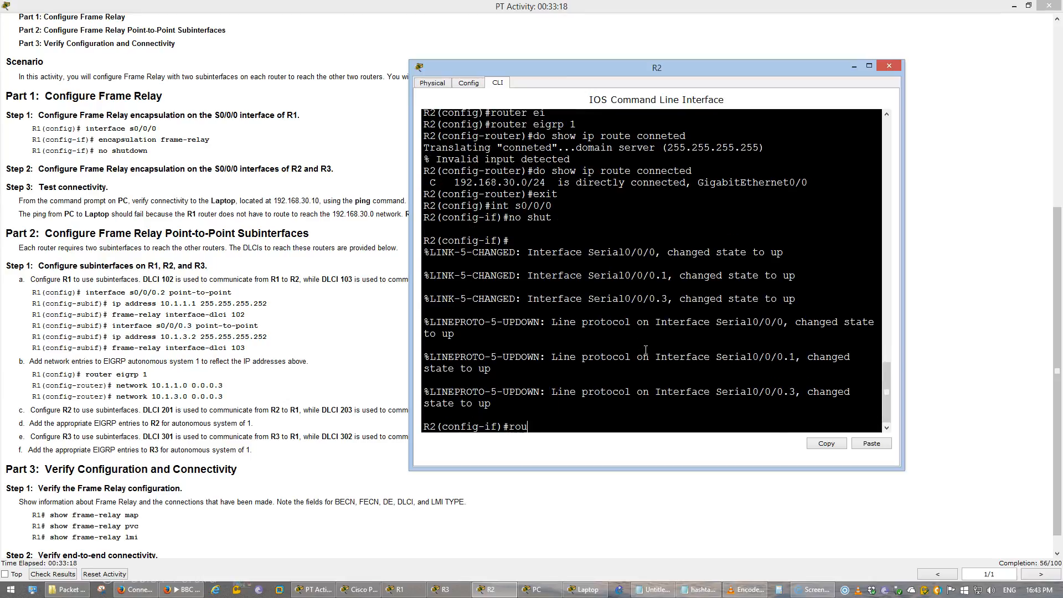
pyautogui.write('ter eigrp 1')
pyautogui.press('Return')
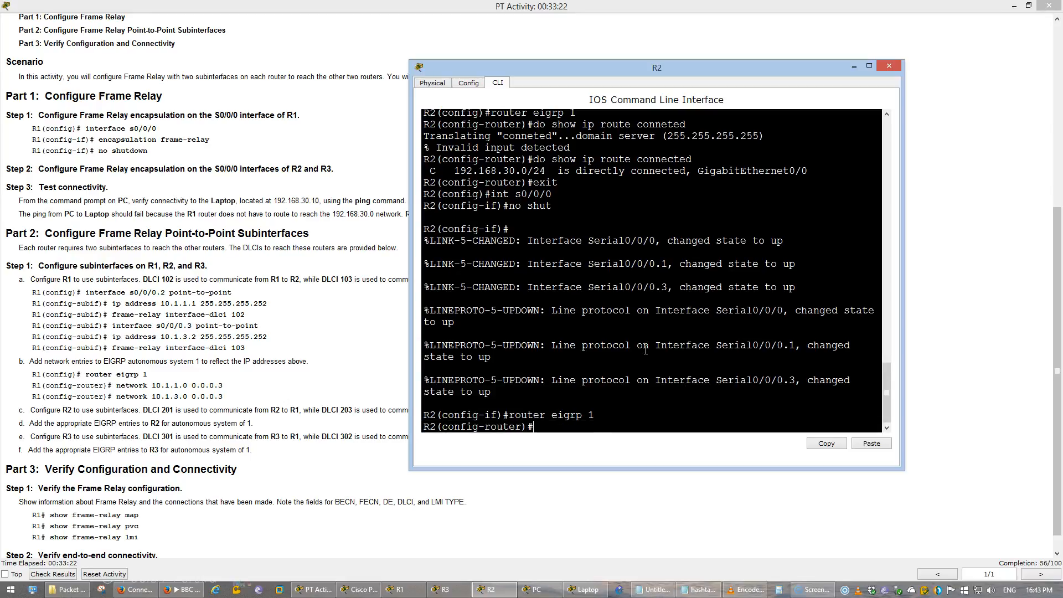
pyautogui.write('do show ip route connected')
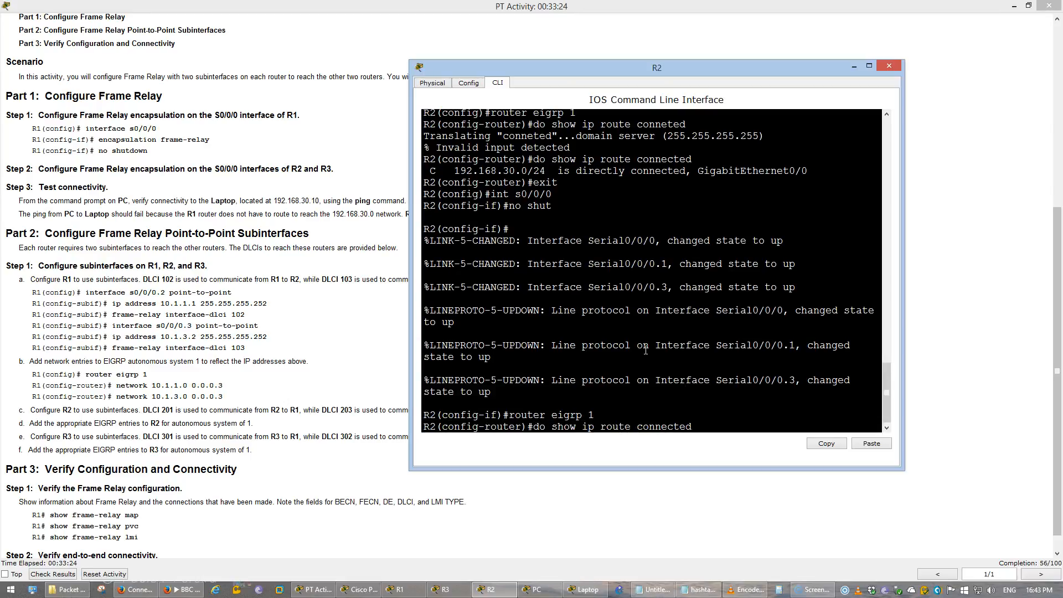
pyautogui.press('Return')
# - Add network 10.1.1.0 with wildcard 0.0.0.3 to EIGRP 1 on R2
pyautogui.write('net')
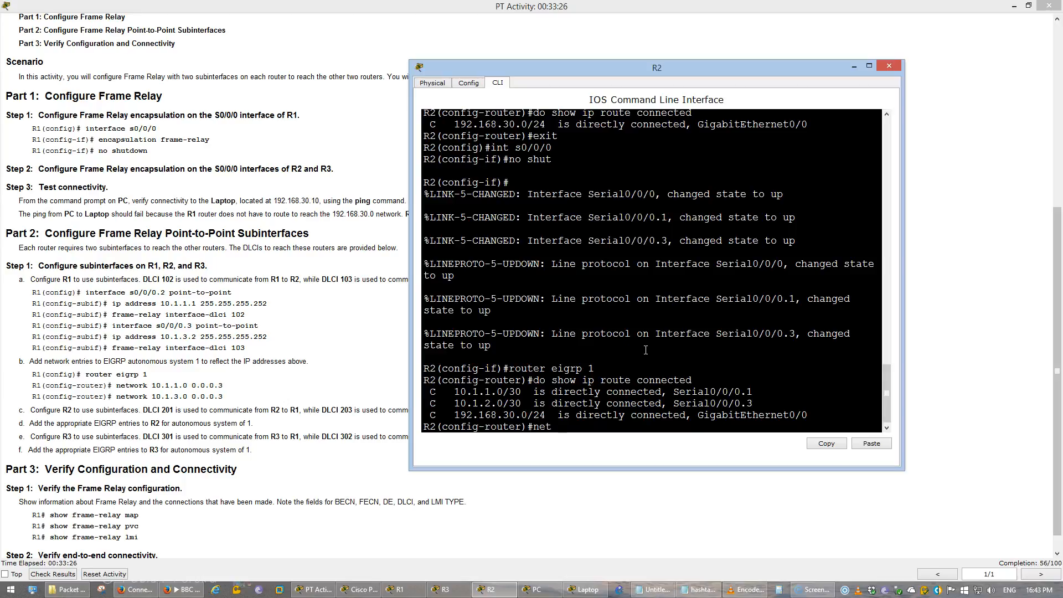
pyautogui.write('work 10.1.1.0 0.0.0.3')
pyautogui.press('Return')
pyautogui.press('Return')
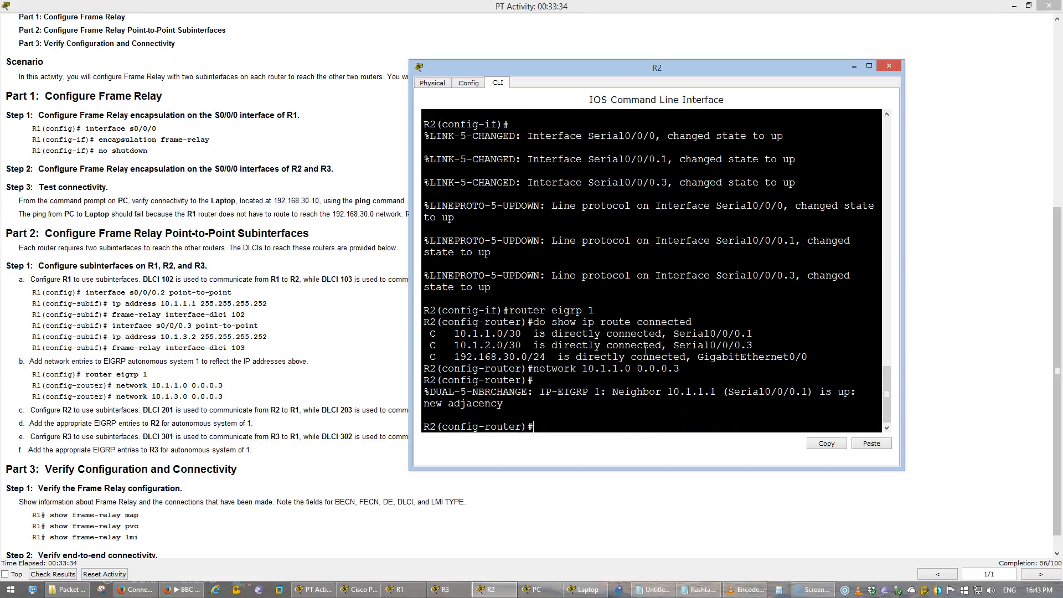
# - Add network 10.1.2.0 with wildcard 0.0.0.3 to EIGRP 1 on R2
pyautogui.press('Up')
pyautogui.press('Left')
pyautogui.press('Left')
pyautogui.press('Left')
pyautogui.press('Left')
pyautogui.press('Left')
pyautogui.press('Left')
pyautogui.press('Left')
pyautogui.press('Left')
pyautogui.press('Left')
pyautogui.press('Left')
pyautogui.press('BackSpace')
pyautogui.write('2')
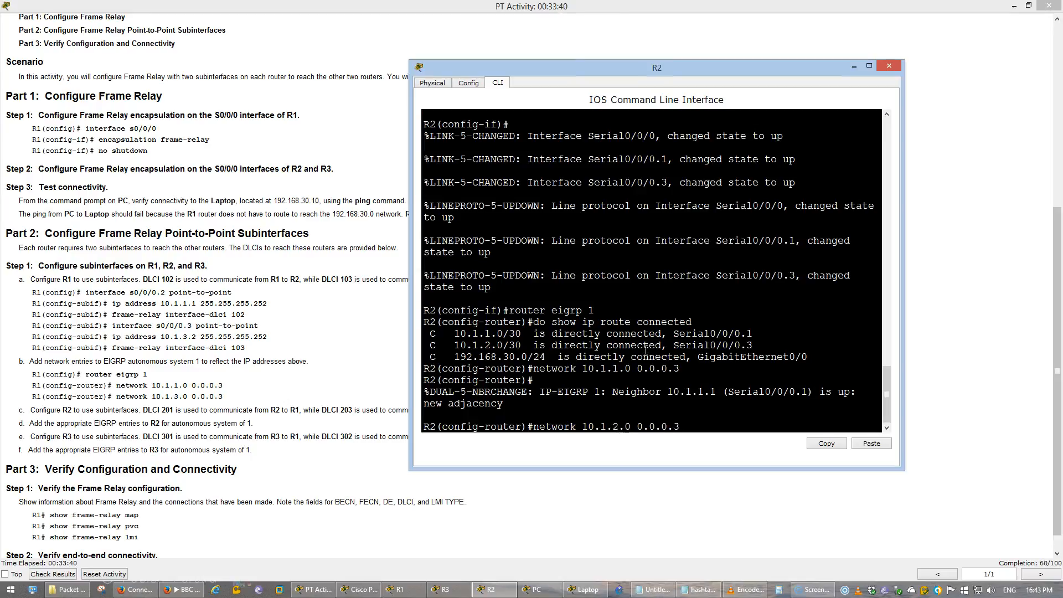
pyautogui.press('Return')
# - Add the LAN network 192.168.30.0 with wildcard 0.0.0.255 to EIGRP 1 on R2
pyautogui.write('network 1')
pyautogui.write('92.168.30')
pyautogui.write('.30')
pyautogui.press('BackSpace')
pyautogui.press('BackSpace')
pyautogui.write('0')
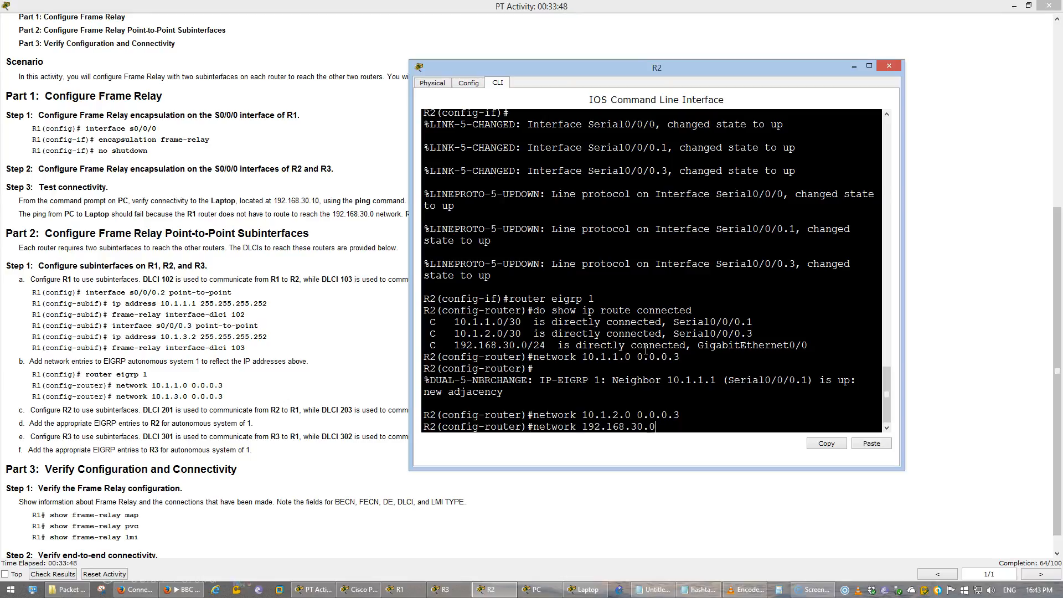
pyautogui.write(' 0.0.0.255')
pyautogui.press('Return')
# - Make g0/0 a passive interface and disable auto-summary in R2's EIGRP 1 process
pyautogui.write('pas')
pyautogui.press('Tab')
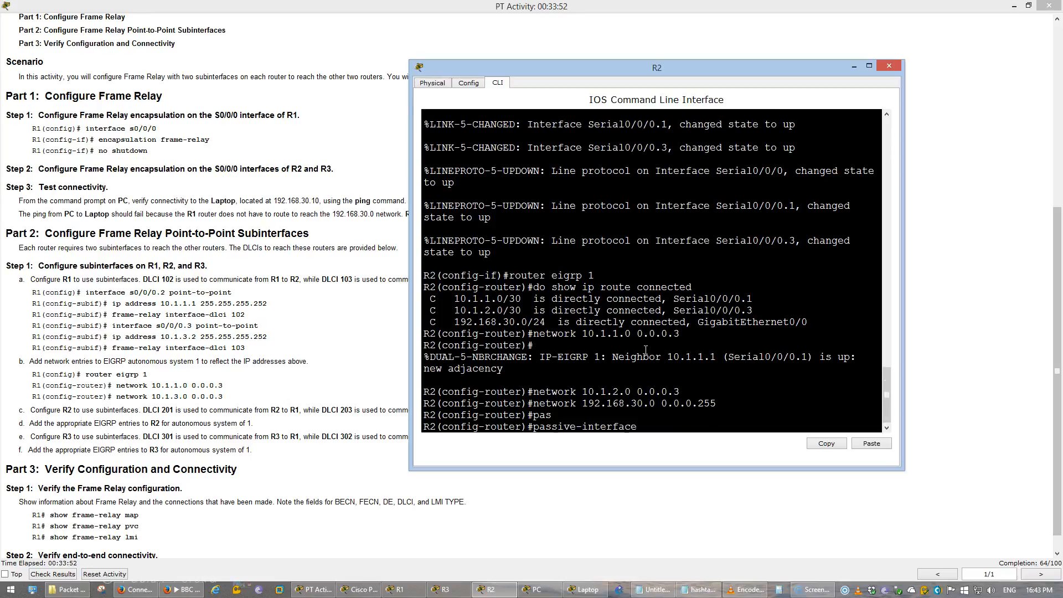
pyautogui.write('g0/0/')
pyautogui.press('BackSpace')
pyautogui.press('Return')
pyautogui.write('no auto-summary')
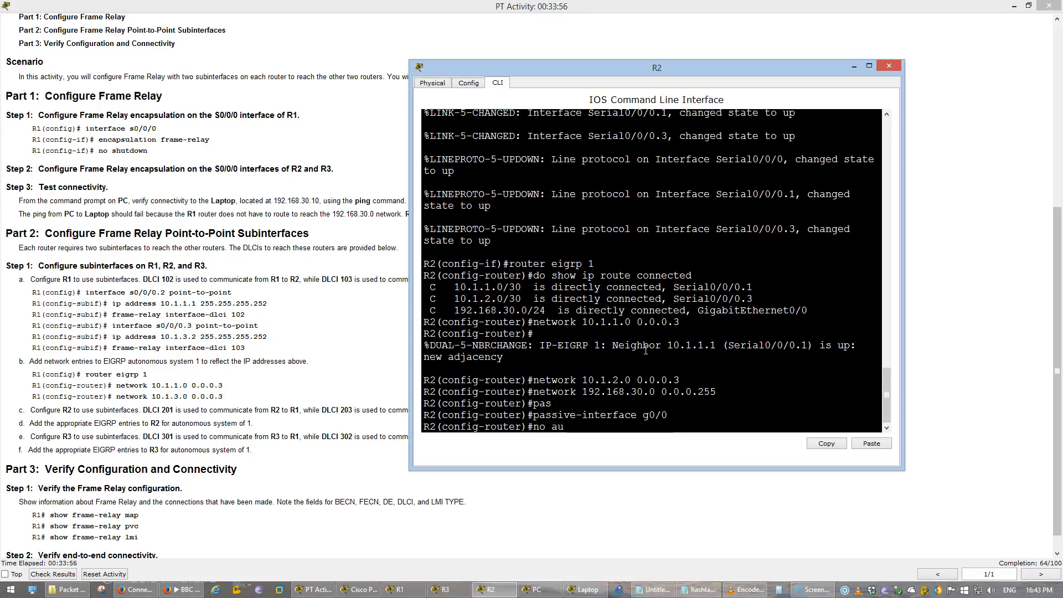
pyautogui.press('Tab')
# - Exit EIGRP configuration on R2 and save the running configuration
pyautogui.write('exi')
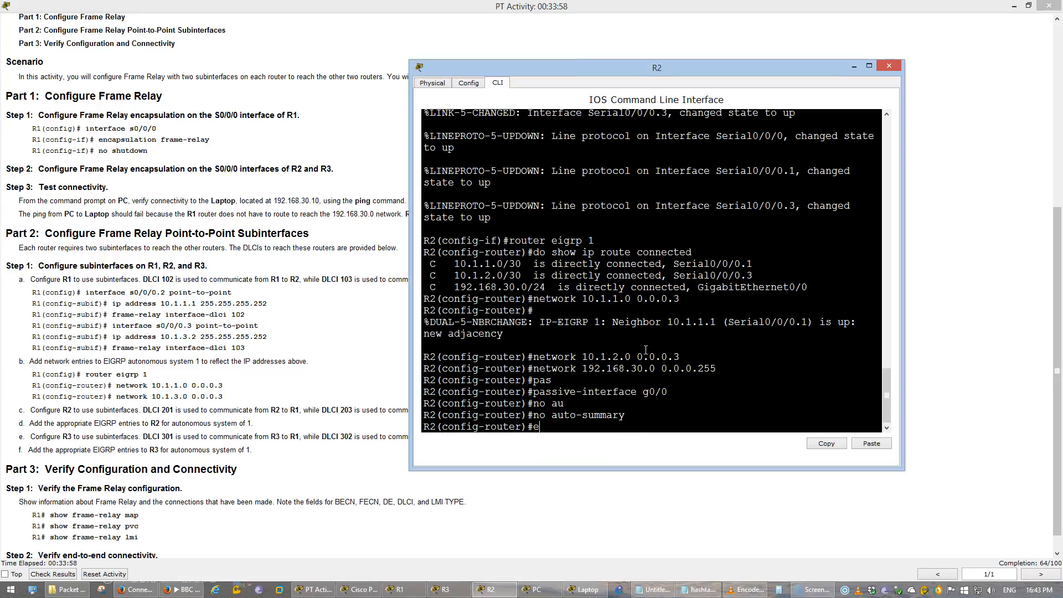
pyautogui.press('Return')
pyautogui.write('do wr')
pyautogui.press('Return')
# - Display R2's full IP routing protocol settings with do show ip pro to check the EIGRP configuration
pyautogui.write('dhow')
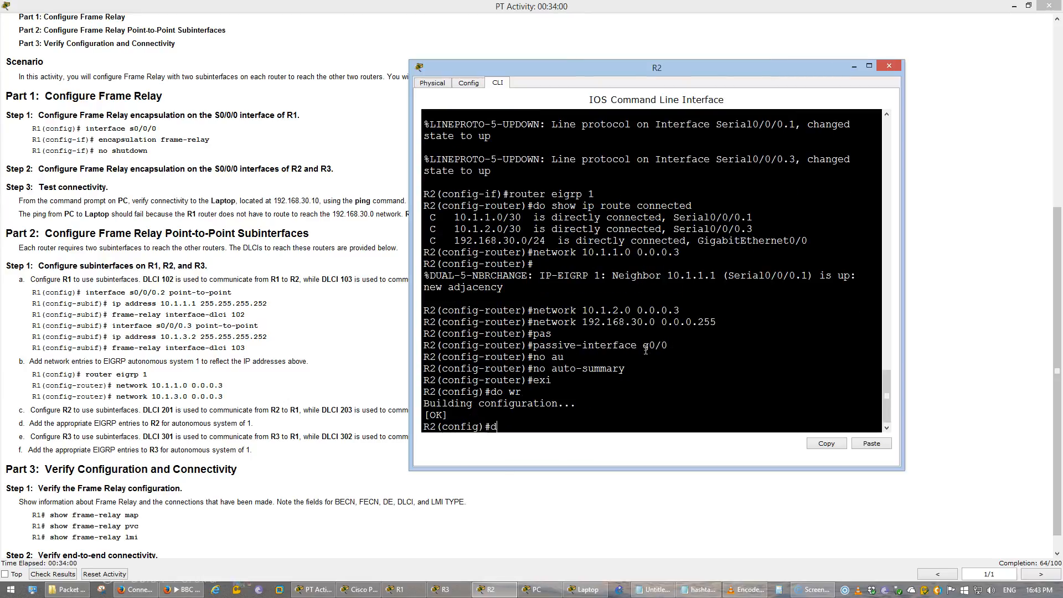
pyautogui.press('BackSpace')
pyautogui.press('BackSpace')
pyautogui.press('BackSpace')
pyautogui.press('BackSpace')
pyautogui.write('sho')
pyautogui.press('BackSpace')
pyautogui.press('BackSpace')
pyautogui.press('BackSpace')
pyautogui.write('do show ip pro')
pyautogui.press('Return')
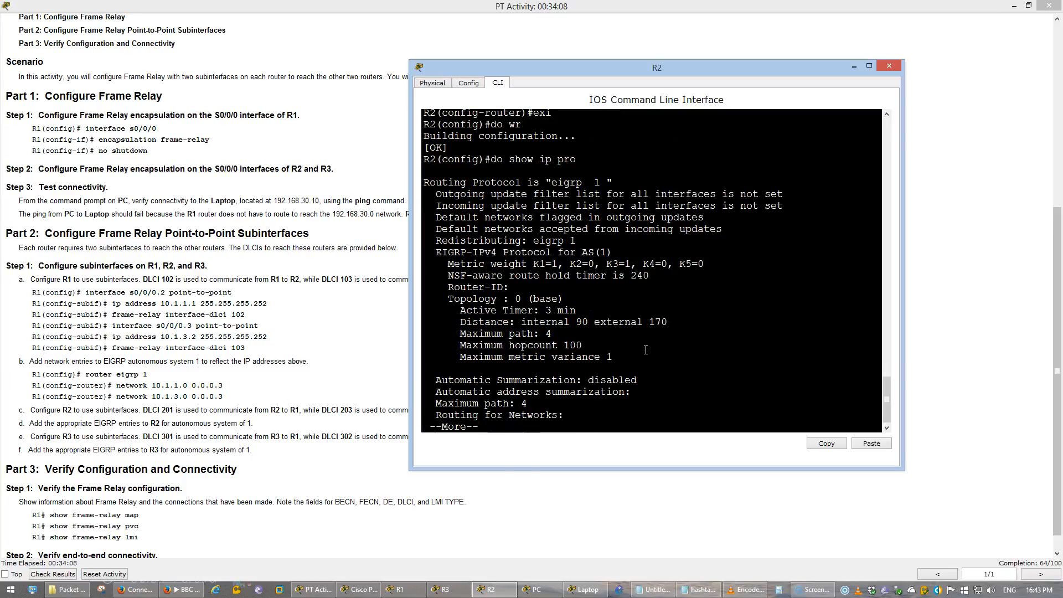
pyautogui.press('space')
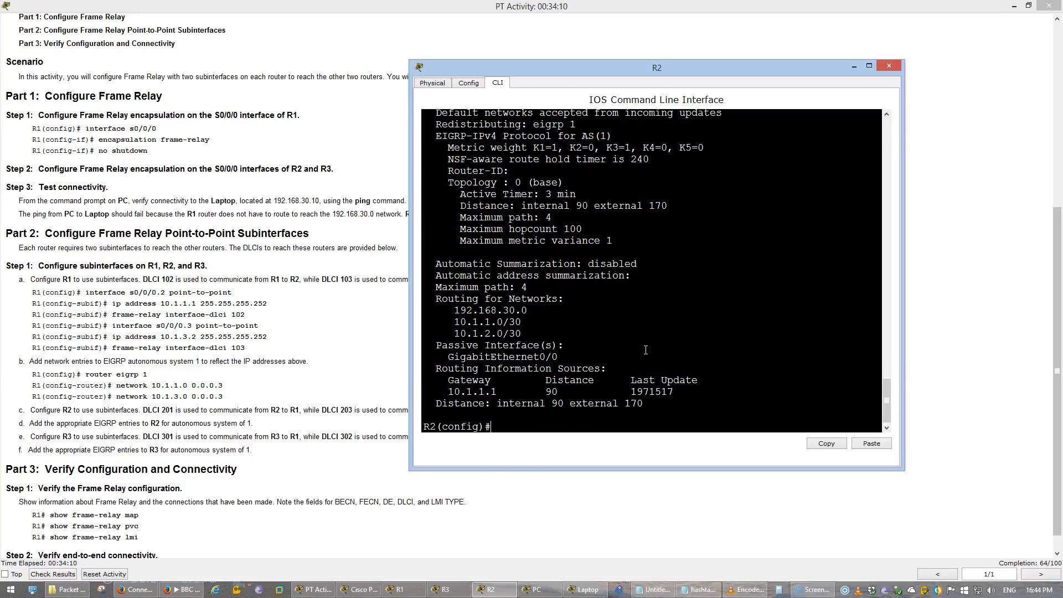
# - Check the options for do show frame-relay on R2 and try the command without a keyword
pyautogui.write('do show fram')
pyautogui.press('Tab')
pyautogui.press('BackSpace')
pyautogui.write('a')
pyautogui.press('Tab')
pyautogui.write('me-realy')
pyautogui.press('BackSpace')
pyautogui.press('BackSpace')
pyautogui.press('BackSpace')
pyautogui.write('lay ?')
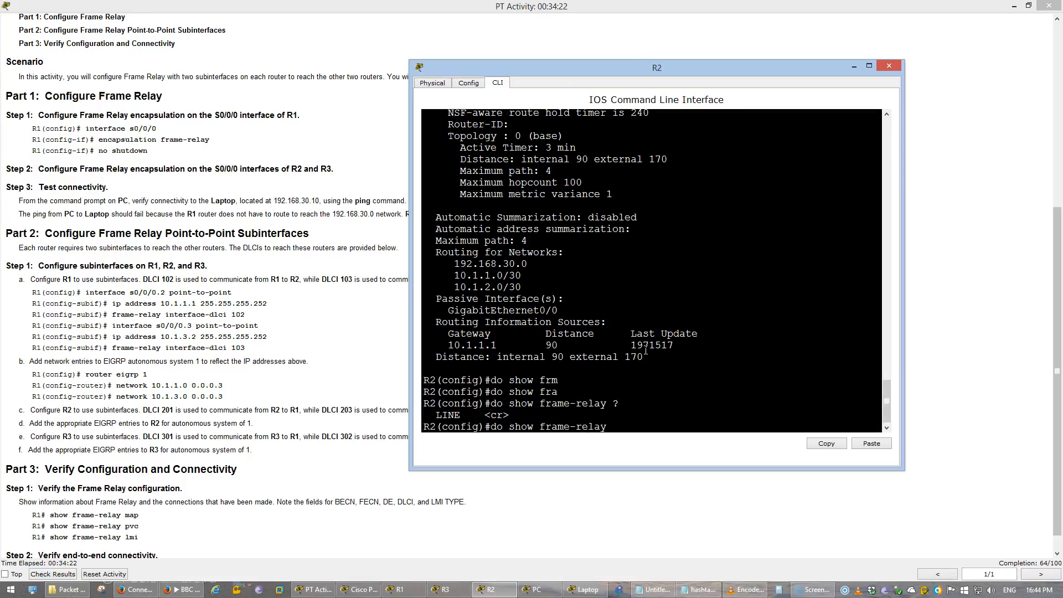
pyautogui.press('Return')
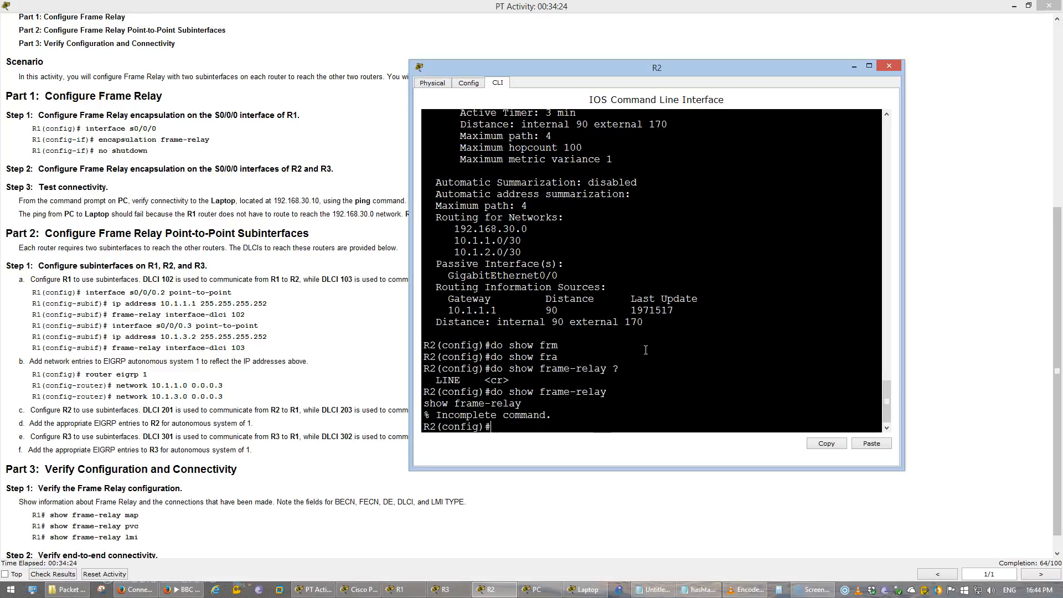
# - Display R2's Frame Relay PVC statistics with do show frame-relay pvc
pyautogui.press('Up')
pyautogui.write('pvc')
pyautogui.press('Return')
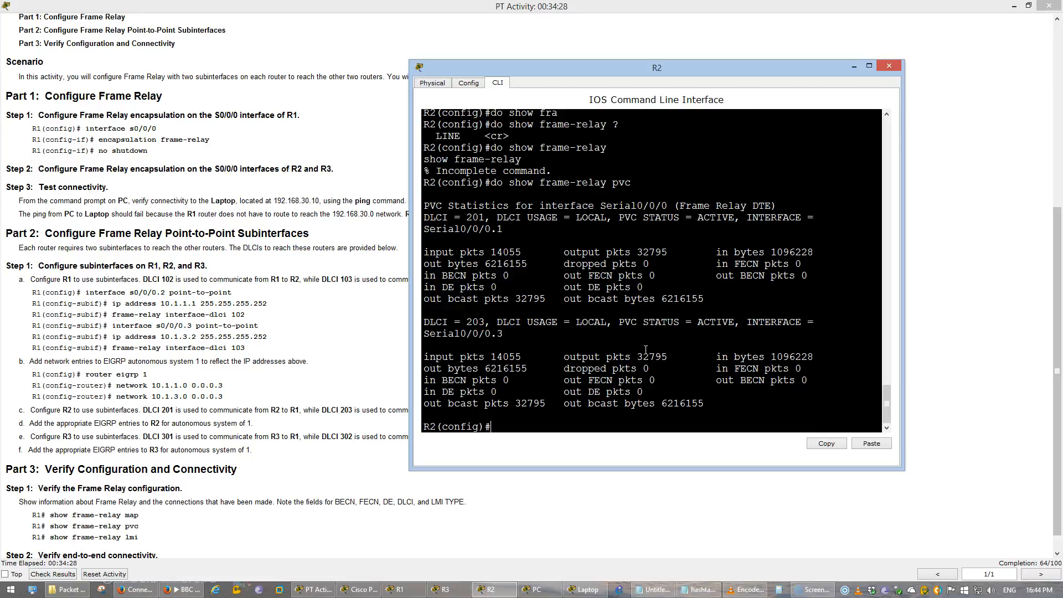
# - Display R2's Frame Relay mappings with do show frame-relay map and review the entries for both subinterfaces
pyautogui.press('Up')
pyautogui.press('BackSpace')
pyautogui.press('BackSpace')
pyautogui.press('BackSpace')
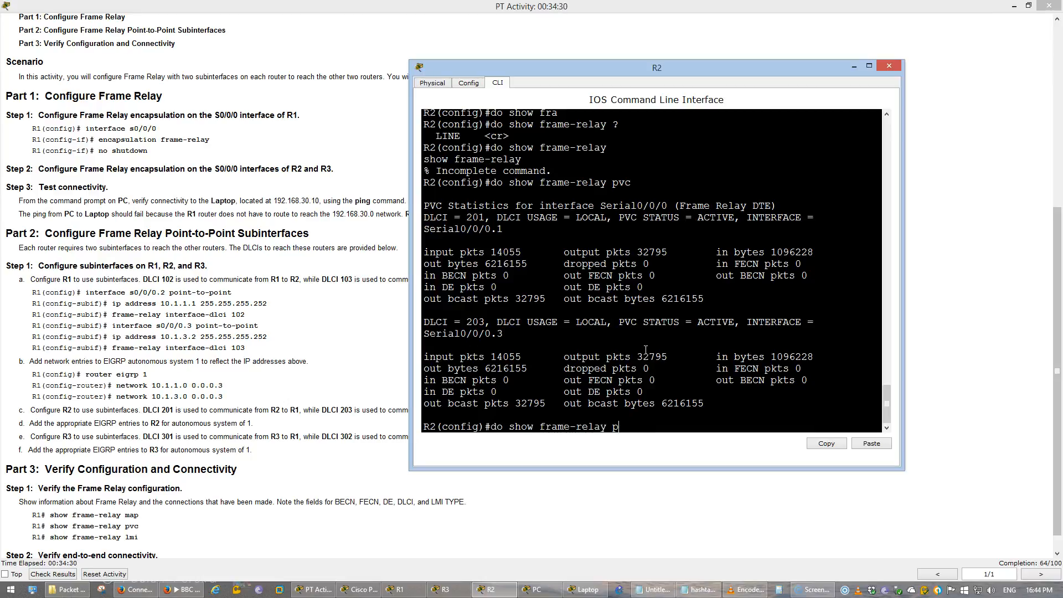
pyautogui.write('map')
pyautogui.press('Return')
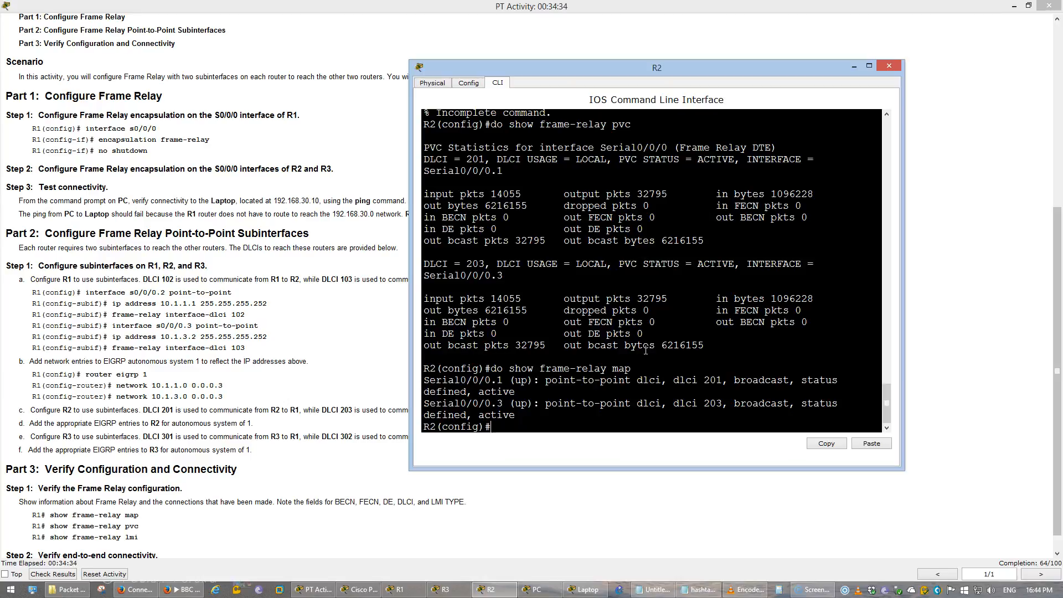
pyautogui.moveTo(633, 369); pyautogui.dragTo(584, 413)
pyautogui.click(585, 413)
pyautogui.click(584, 413)
# - Save R2's running configuration with do wr, minimize R2's window and bring up R3's command line
pyautogui.press('Return')
pyautogui.press('Return')
pyautogui.press('Return')
pyautogui.press('Return')
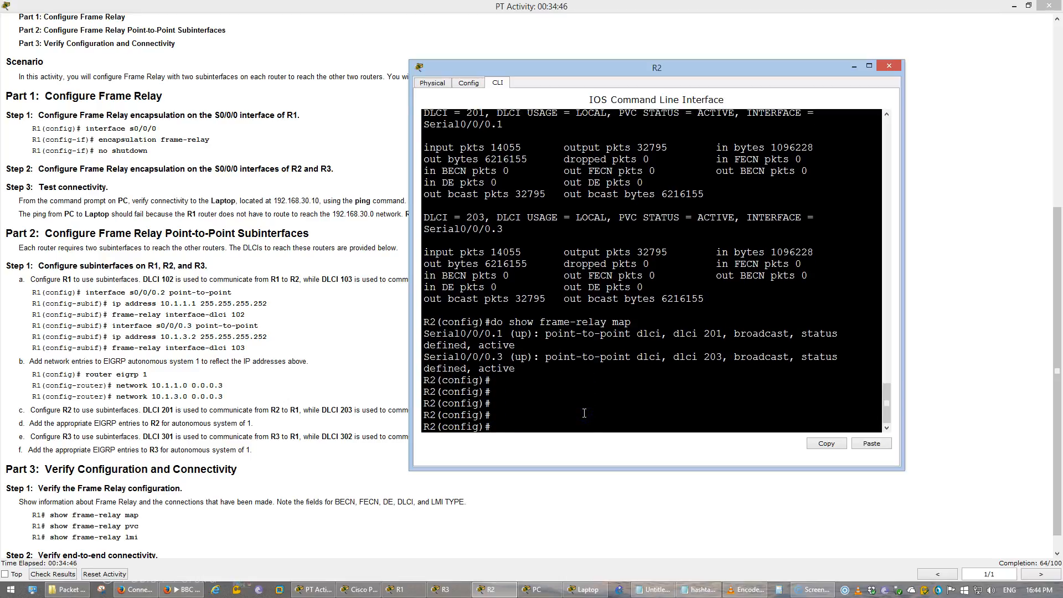
pyautogui.write('do wr')
pyautogui.press('Return')
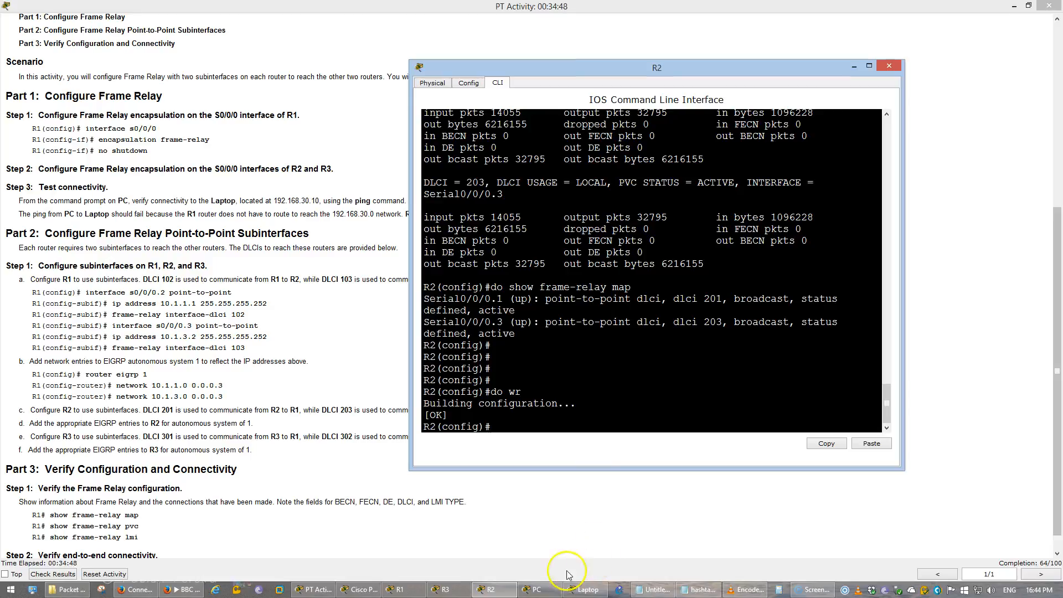
pyautogui.click(458, 593)
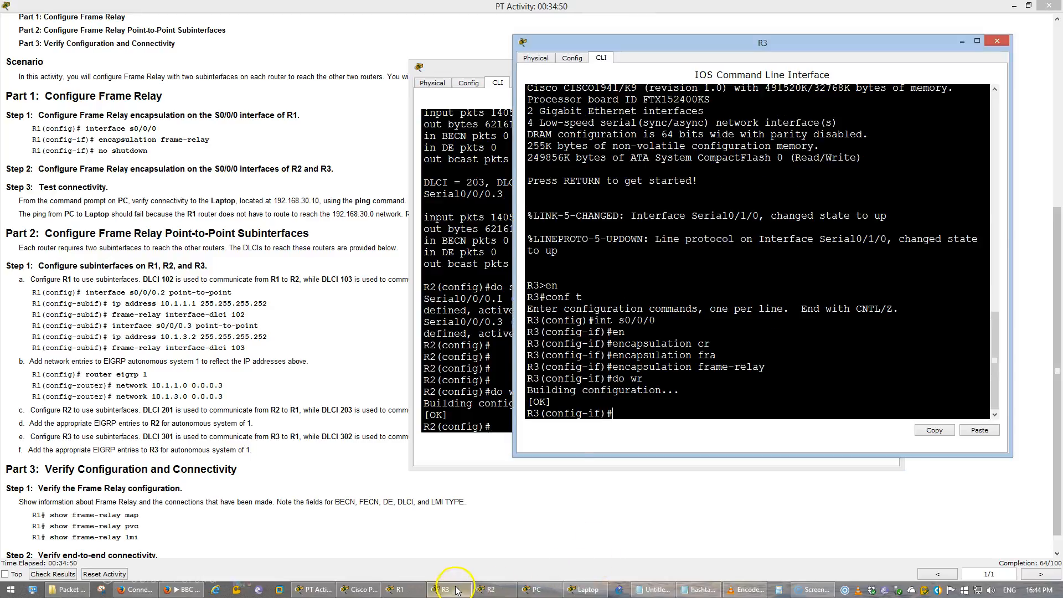
pyautogui.click(493, 259)
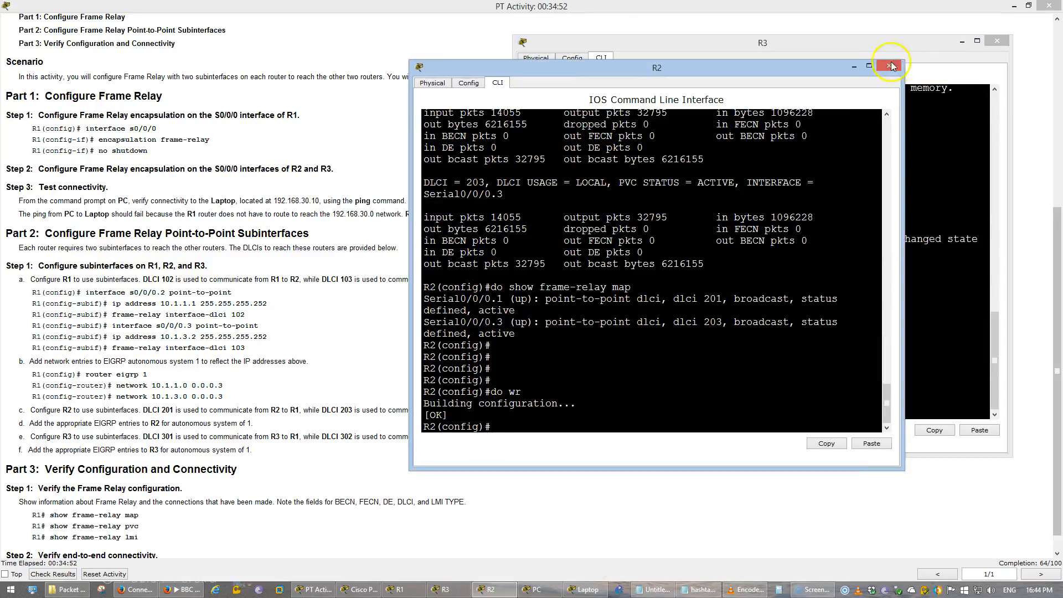
pyautogui.click(853, 67)
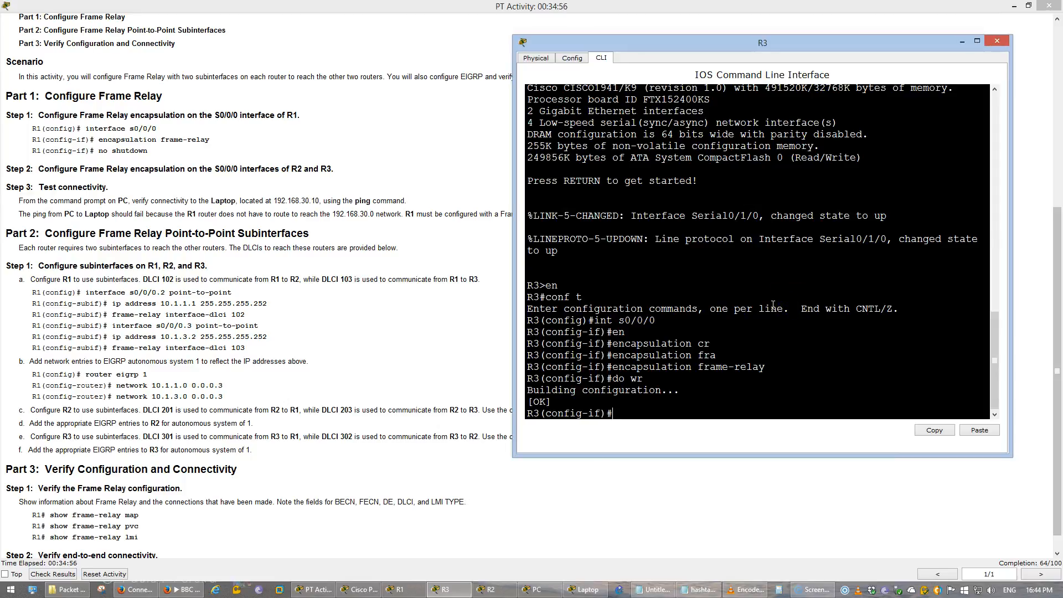
# - Enable interface s0/0/0 on R3 with no shut and exit to global configuration mode
pyautogui.write('int s0/0/0')
pyautogui.press('Return')
pyautogui.write('no shut')
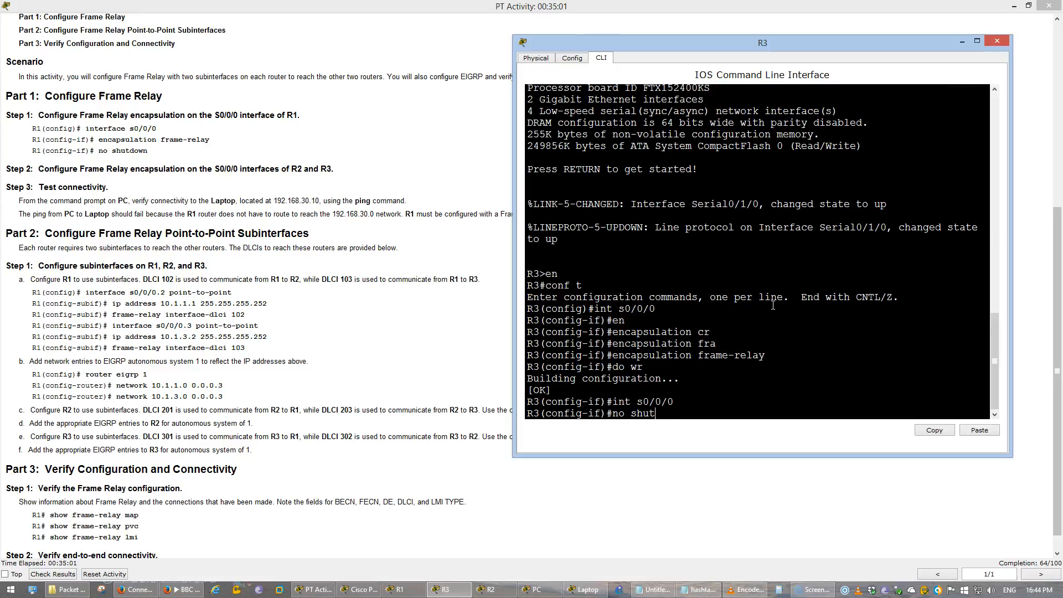
pyautogui.press('Return')
pyautogui.press('Return')
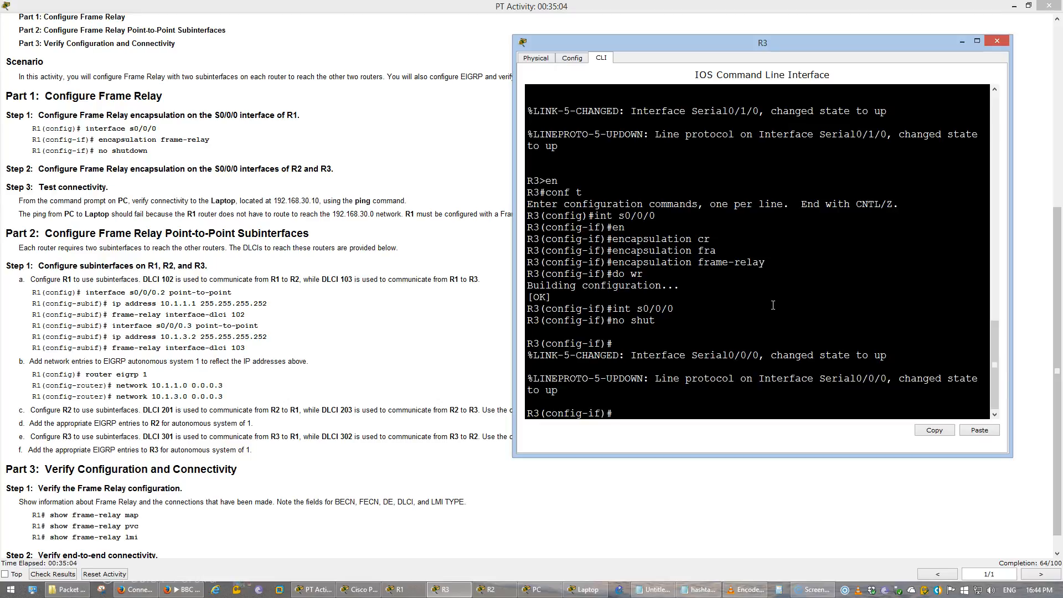
pyautogui.write('exi')
pyautogui.press('Return')
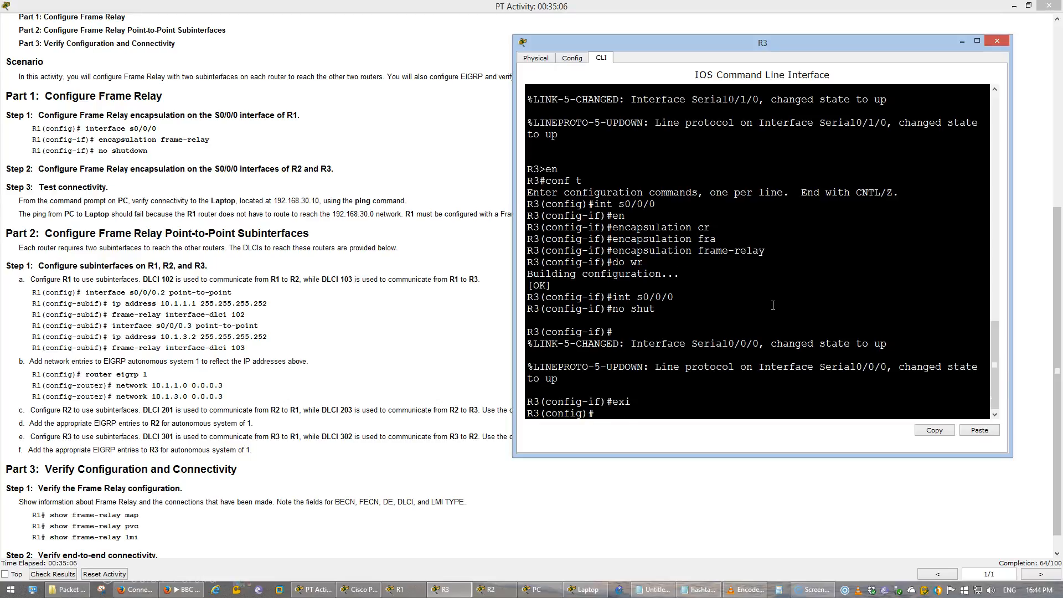
# - Check R3's subinterface addresses in the instructions' addressing table and move R3's window so its rows stay visible
pyautogui.write('int s')
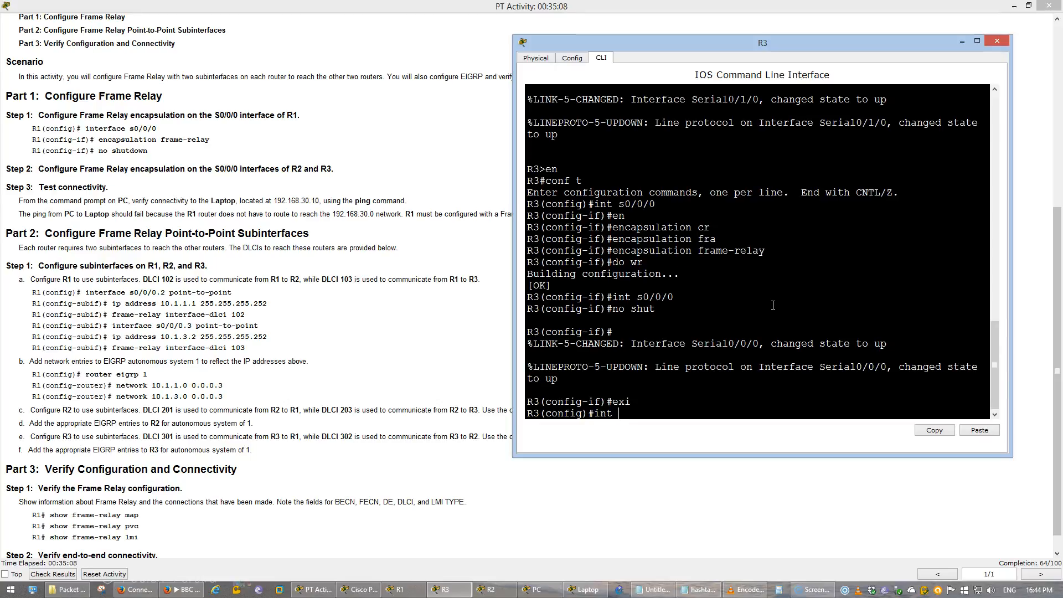
pyautogui.click(411, 354)
pyautogui.scroll(8, 411, 354)
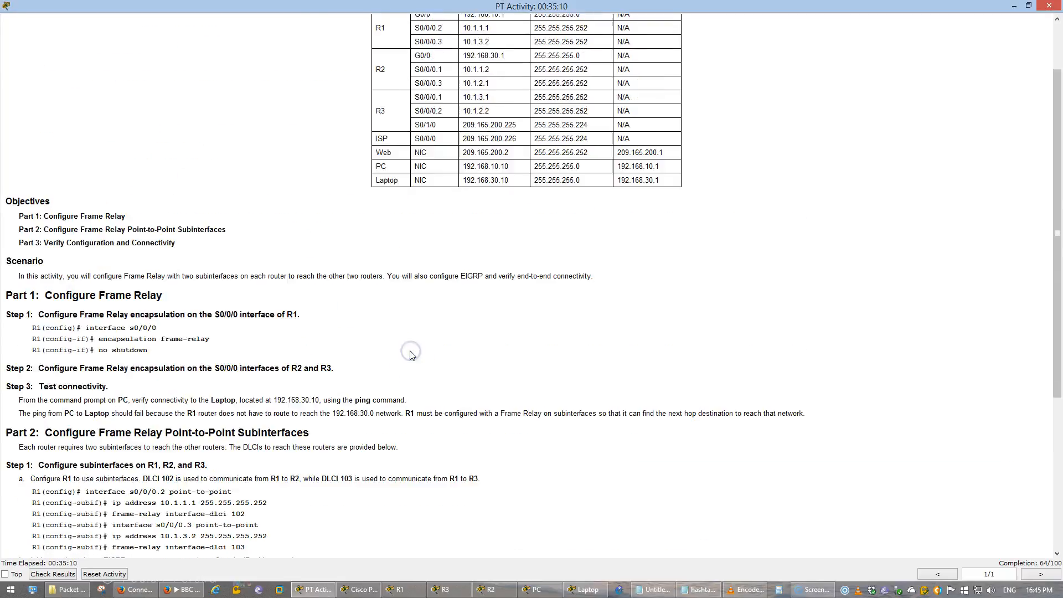
pyautogui.hotkey('alt', 'Tab')
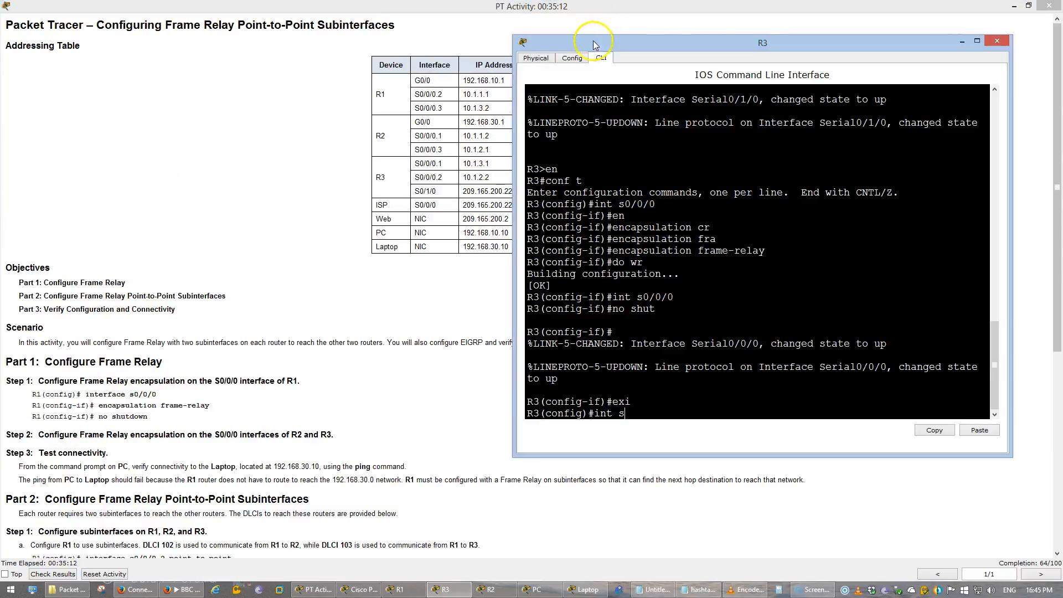
pyautogui.moveTo(591, 42); pyautogui.dragTo(463, 164)
pyautogui.click(754, 106)
pyautogui.scroll(-5, 754, 106)
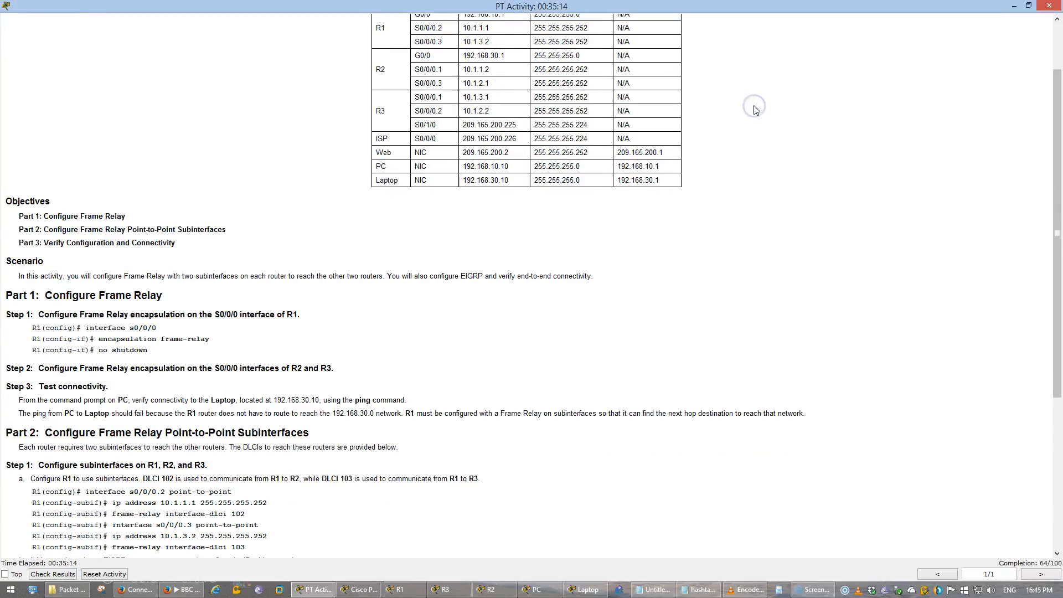
pyautogui.hotkey('alt', 'Tab')
pyautogui.moveTo(590, 164); pyautogui.dragTo(530, 75)
pyautogui.click(622, 340)
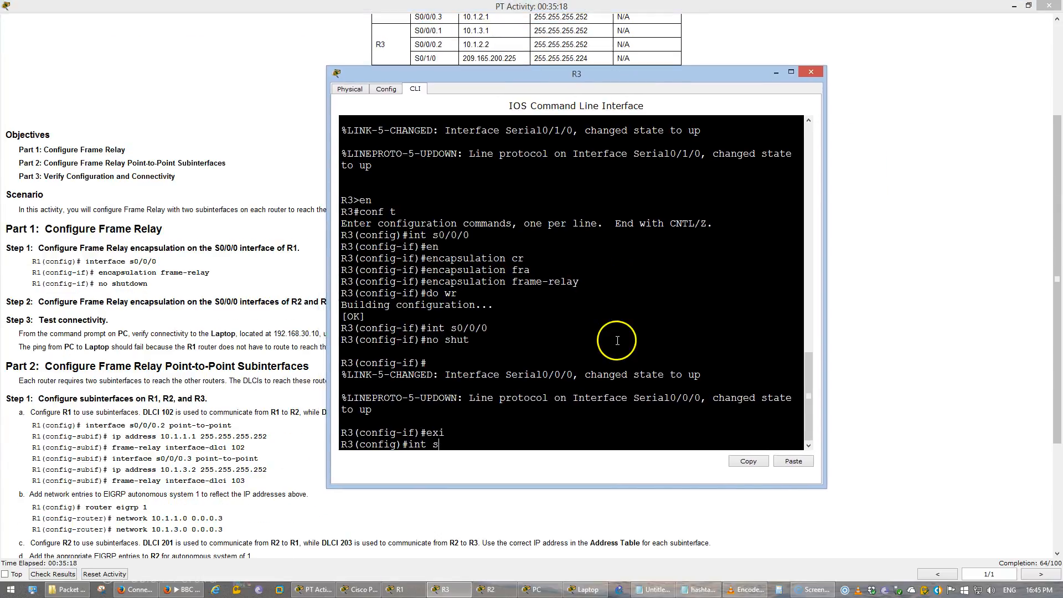
# - Create subinterface s0/0/0.1 on R3 as a point-to-point subinterface
pyautogui.write('0/0/')
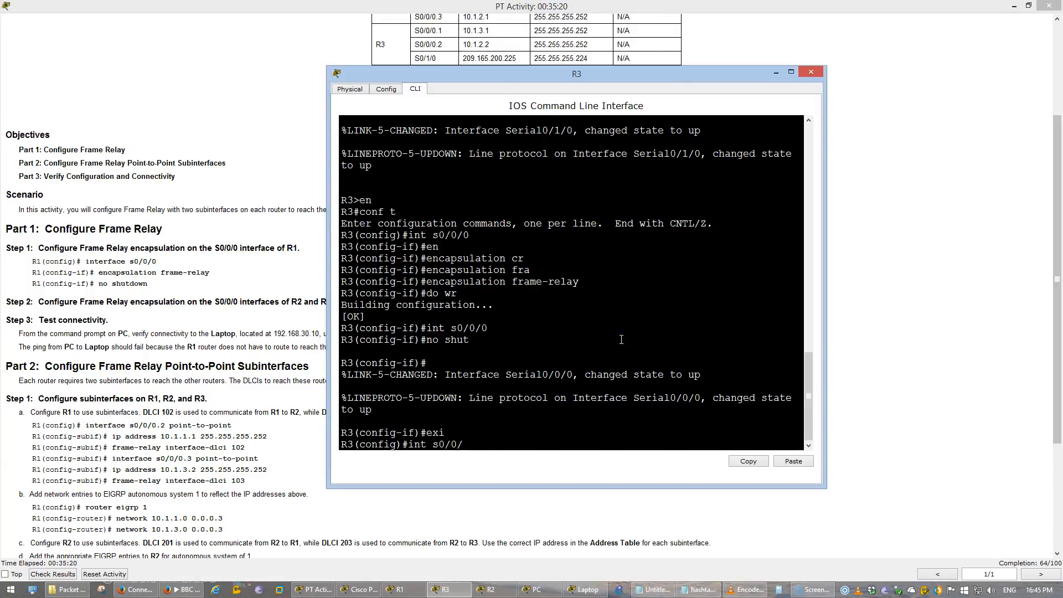
pyautogui.write('0.1')
pyautogui.press('Return')
pyautogui.press('Up')
pyautogui.write('poi')
pyautogui.write('n')
pyautogui.press('Tab')
pyautogui.press('Return')
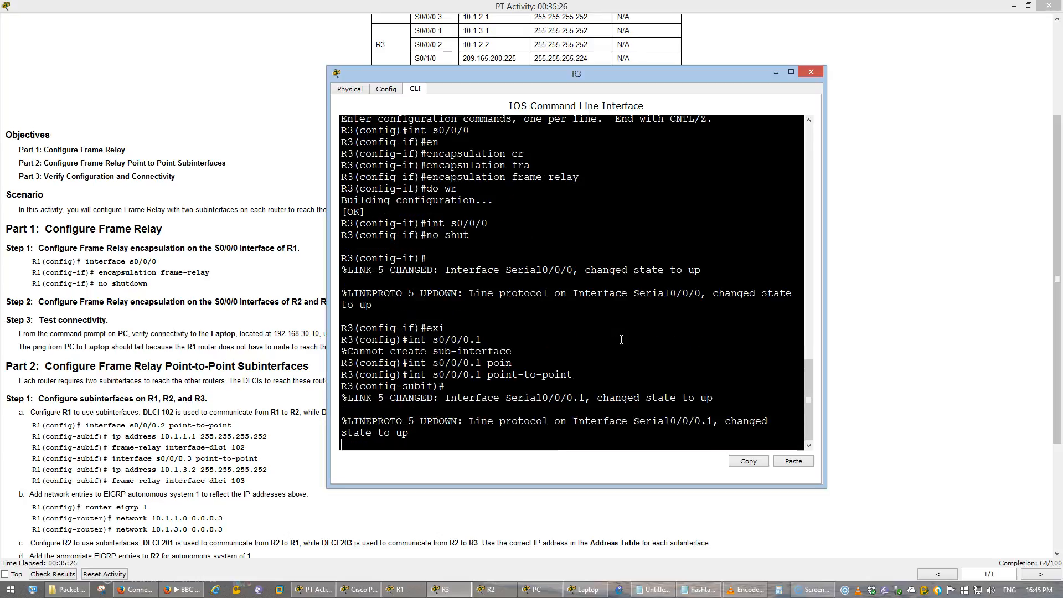
# - Assign IP address 10.1.3.1 with mask 255.255.255.252 to R3's s0/0/0.1 subinterface
pyautogui.write('ip add')
pyautogui.press('Tab')
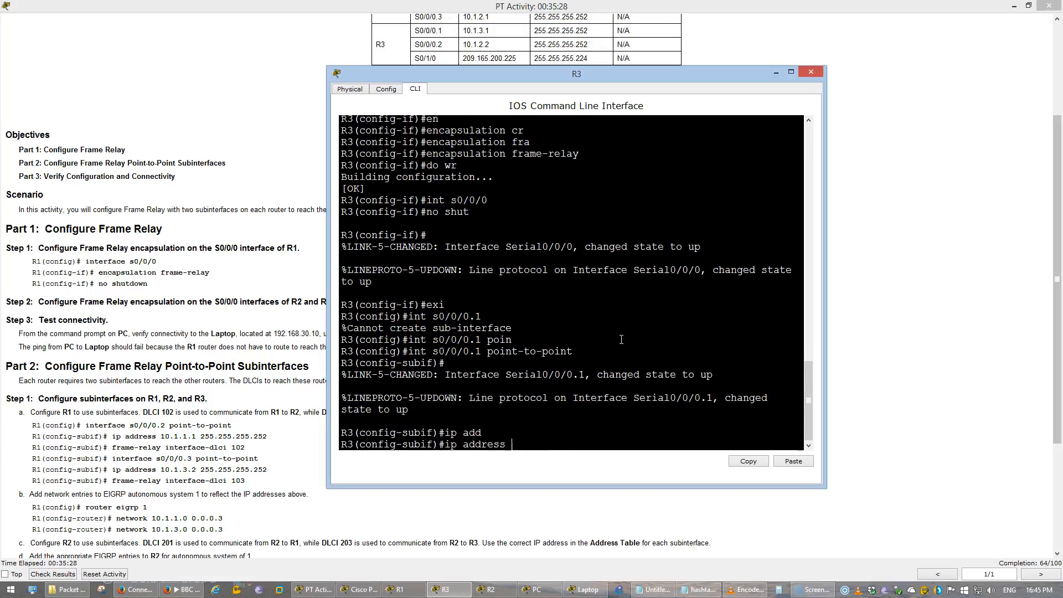
pyautogui.write('10.1.3.1 255.255.255.252')
pyautogui.press('Return')
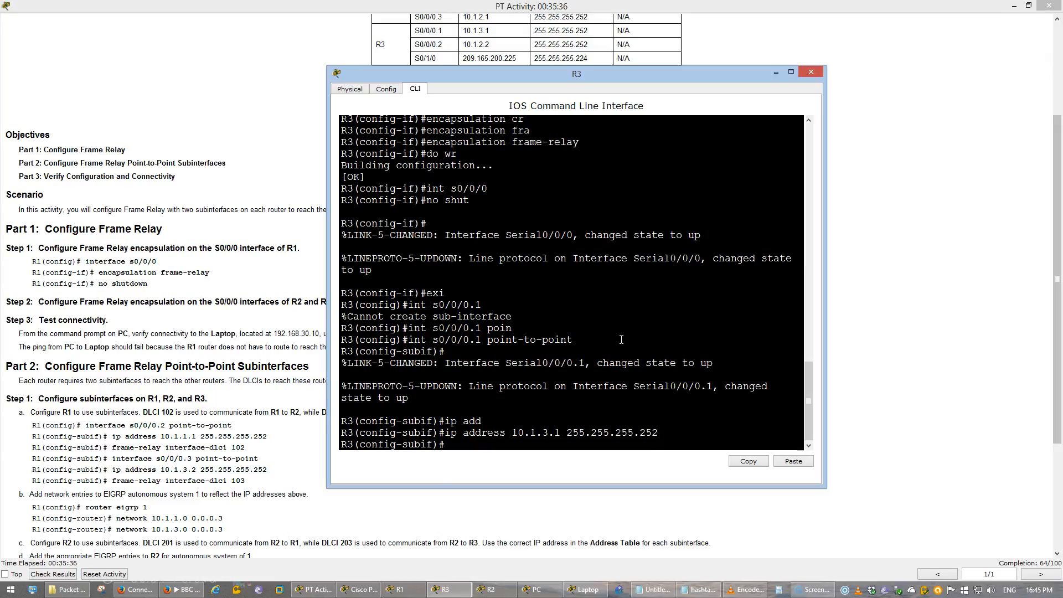
# - Look up R3's DLCIs in the instructions and set frame-relay interface-dlci 301 on subinterface s0/0/0.1
pyautogui.write('fram')
pyautogui.press('Tab')
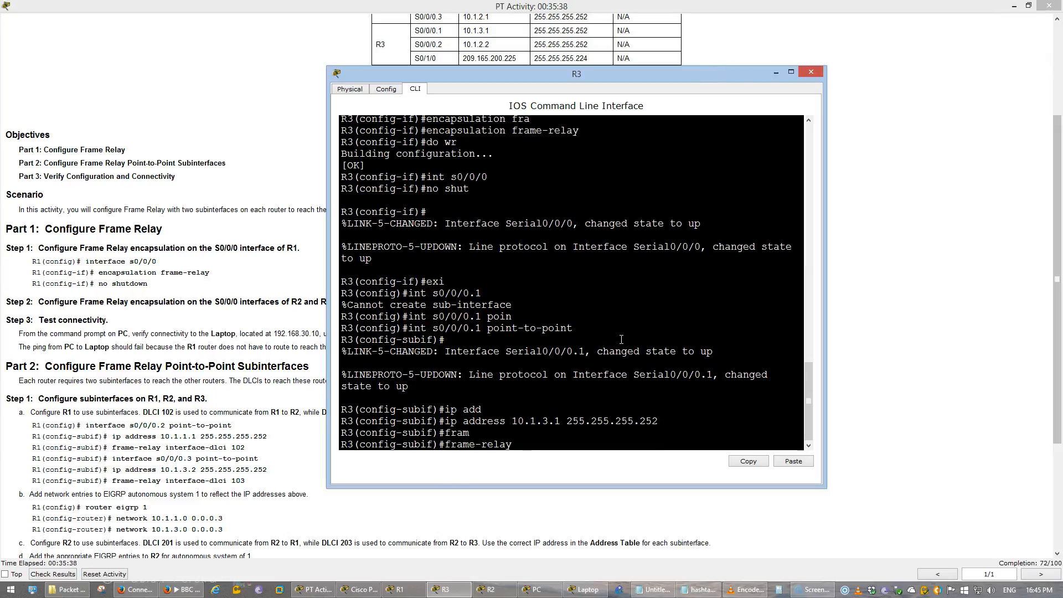
pyautogui.write('in')
pyautogui.press('Tab')
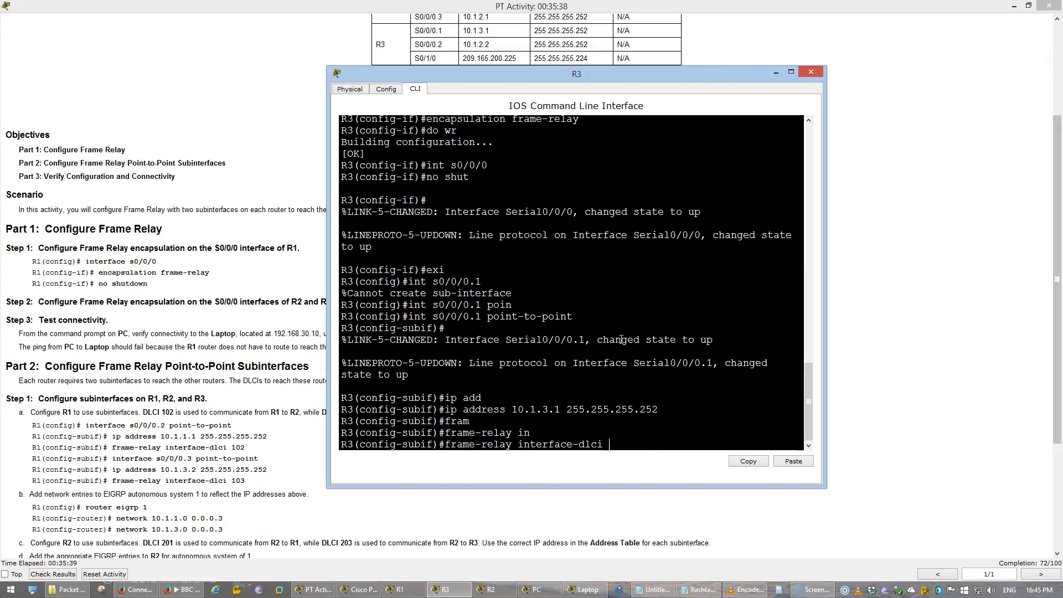
pyautogui.click(268, 487)
pyautogui.scroll(-3, 287, 477)
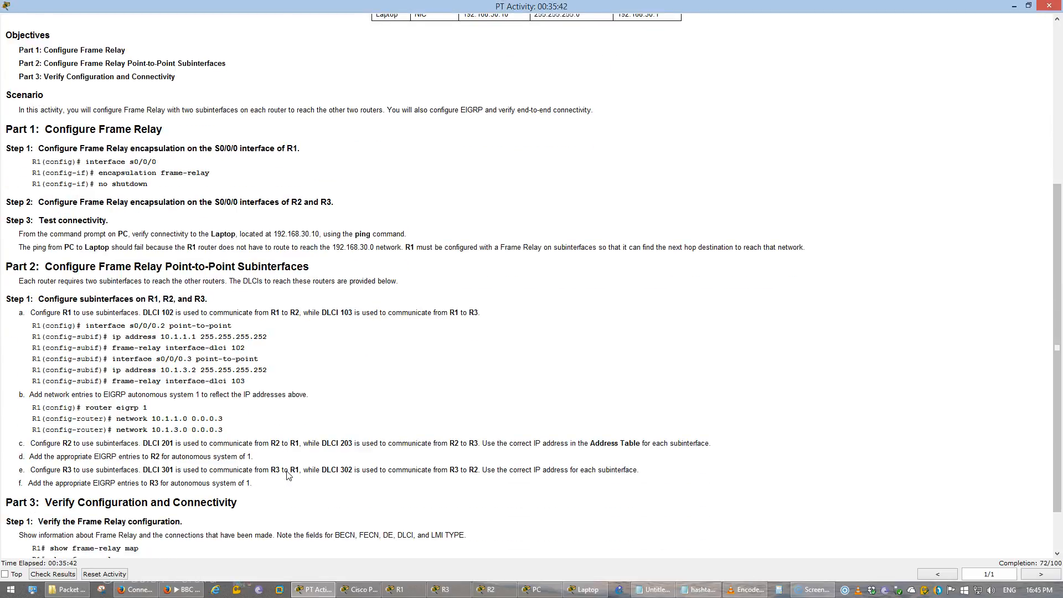
pyautogui.moveTo(160, 469); pyautogui.dragTo(357, 470)
pyautogui.click(368, 445)
pyautogui.hotkey('alt', 'Tab')
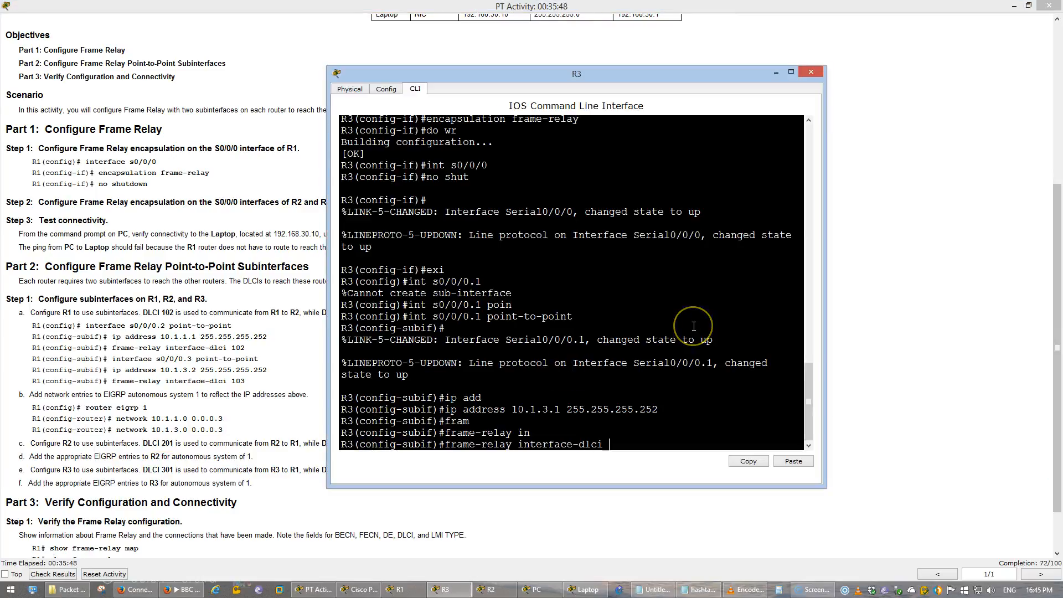
pyautogui.write('301')
pyautogui.press('Return')
# - Create point-to-point subinterface s0/0/0.2 on R3, consulting the addressing table for its number
pyautogui.press('Up')
pyautogui.press('Up')
pyautogui.press('Up')
pyautogui.press('Up')
pyautogui.press('Up')
pyautogui.press('Up')
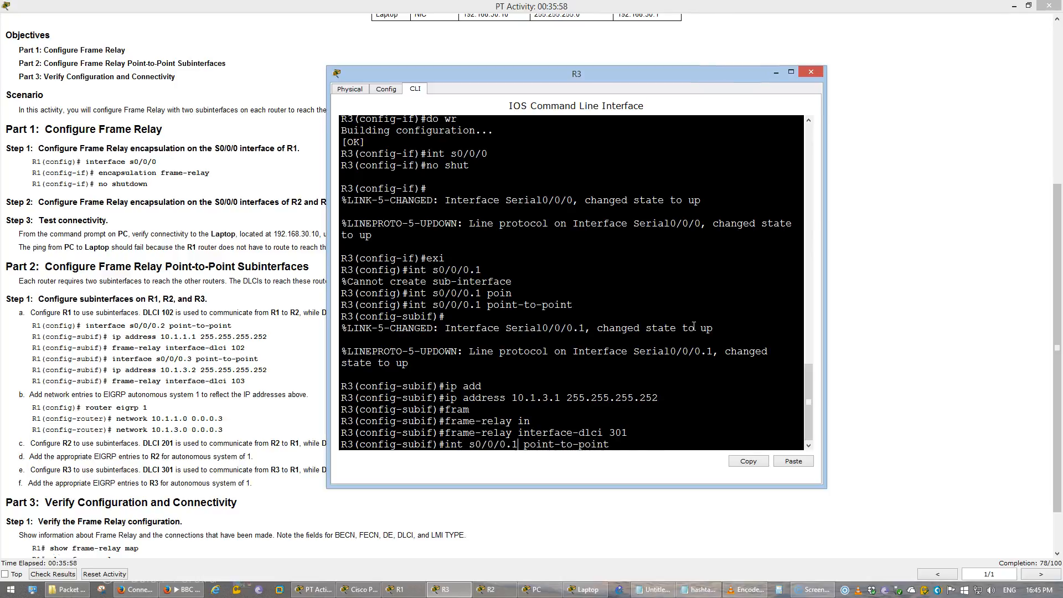
pyautogui.click(964, 359)
pyautogui.scroll(3, 966, 363)
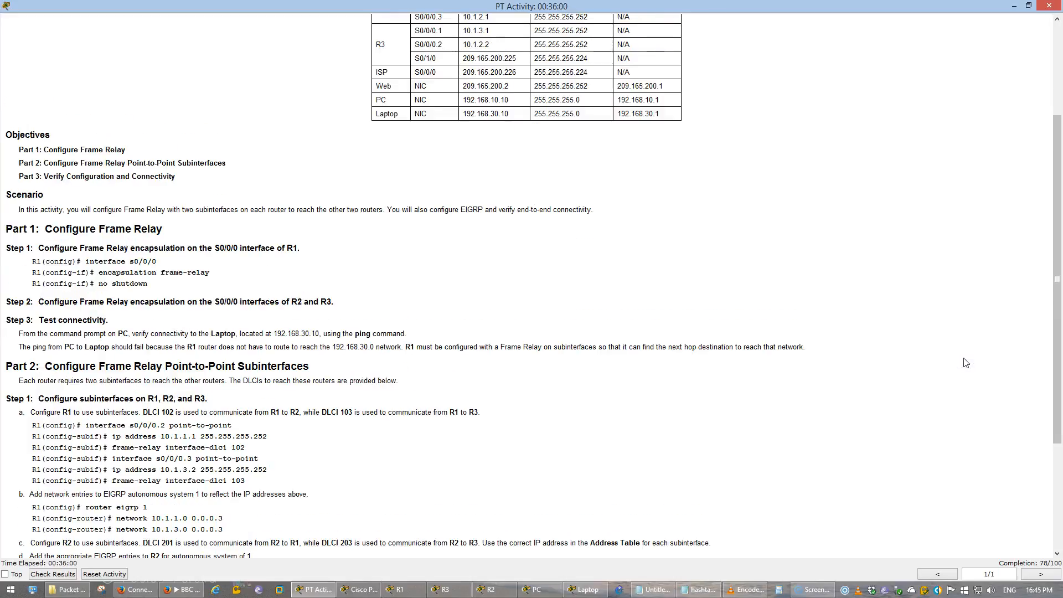
pyautogui.scroll(1, 964, 359)
pyautogui.hotkey('alt', 'Tab')
pyautogui.moveTo(575, 76); pyautogui.dragTo(584, 110)
pyautogui.hotkey('alt', 'Tab')
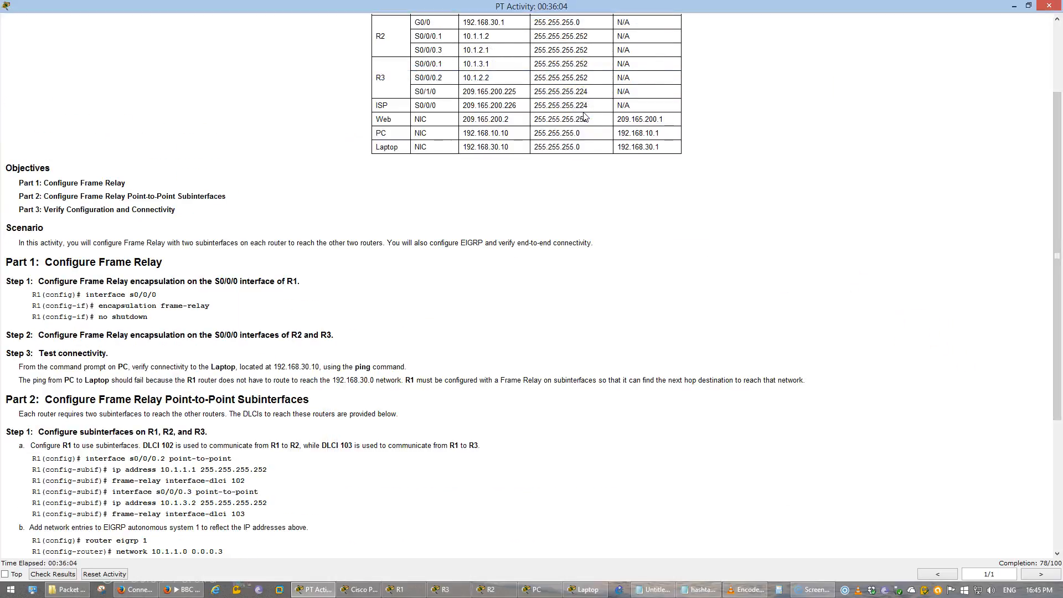
pyautogui.hotkey('alt', 'Tab')
pyautogui.press('Left')
pyautogui.press('Left')
pyautogui.press('Left')
pyautogui.press('Left')
pyautogui.press('Left')
pyautogui.press('Left')
pyautogui.press('Left')
pyautogui.press('Left')
pyautogui.press('Left')
pyautogui.press('Left')
pyautogui.press('Left')
pyautogui.press('Left')
pyautogui.press('Left')
pyautogui.press('Left')
pyautogui.press('Left')
pyautogui.press('BackSpace')
pyautogui.write('2')
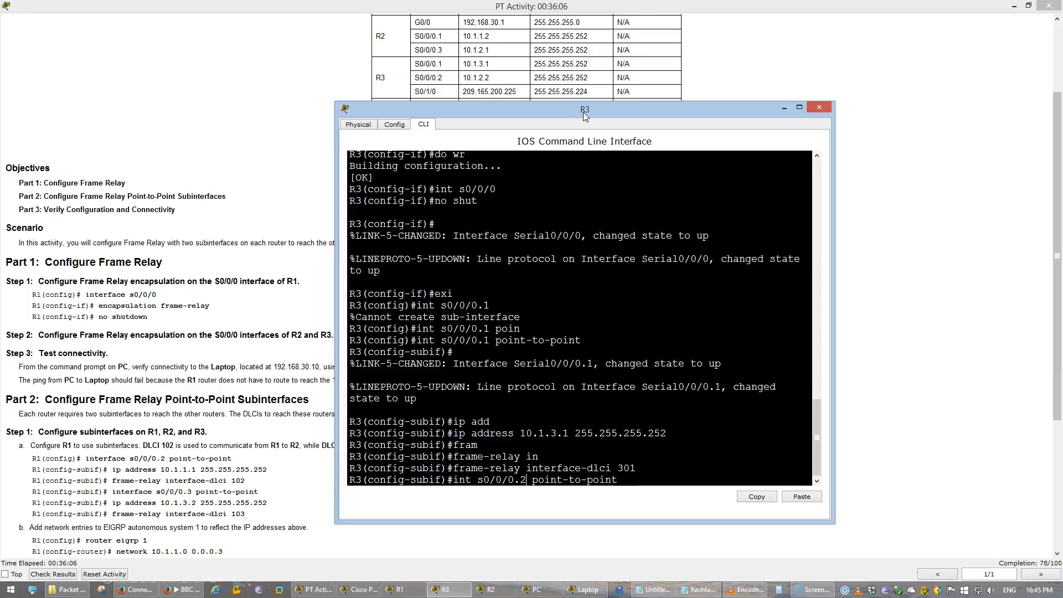
pyautogui.press('Return')
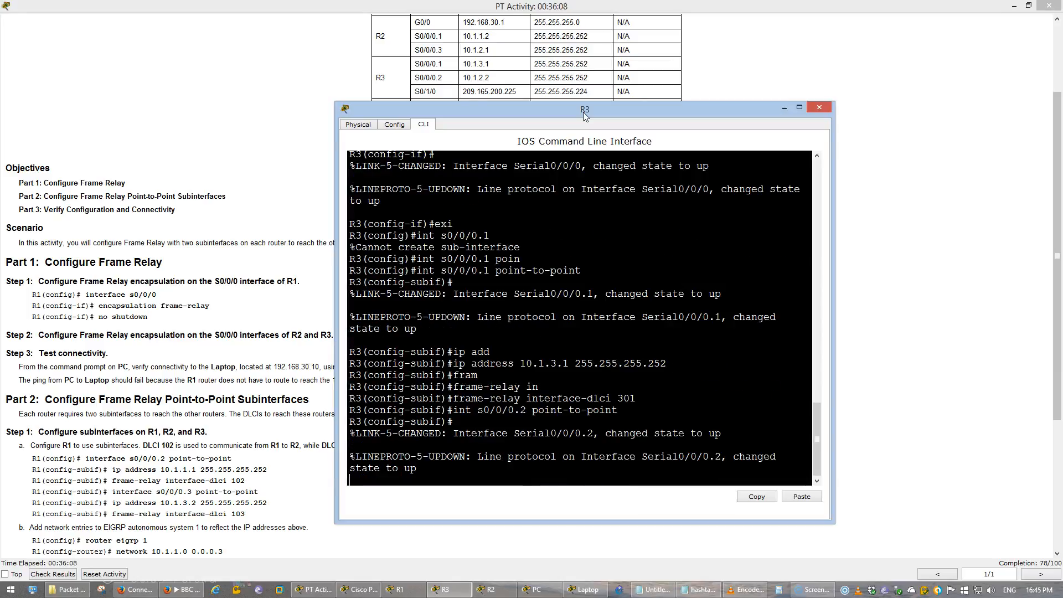
pyautogui.press('Return')
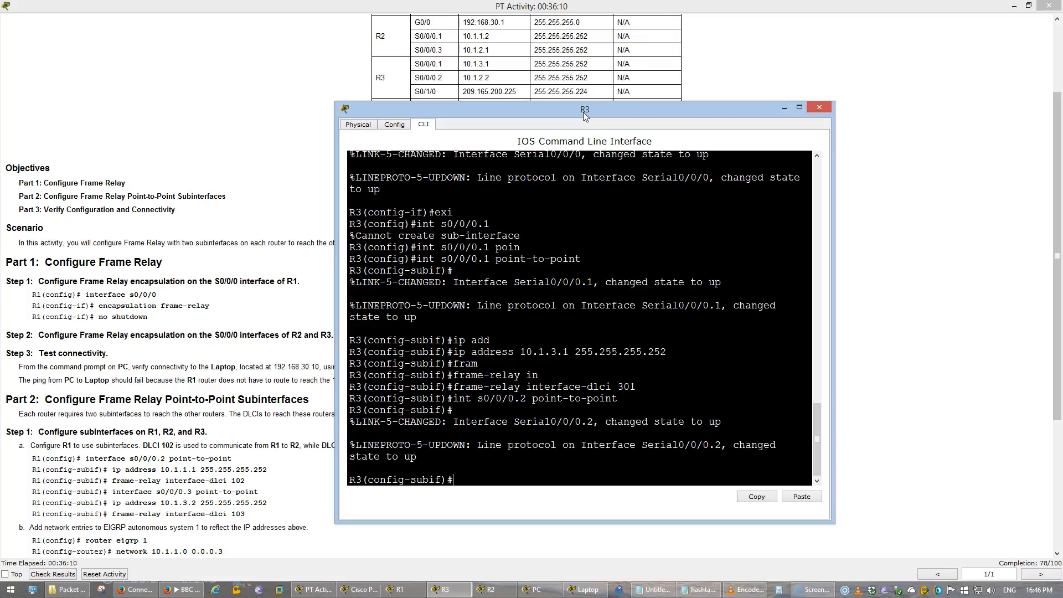
# - Assign IP address 10.1.2.2 with mask 255.255.255.252 to R3's s0/0/0.2 subinterface
pyautogui.press('Up')
pyautogui.press('Up')
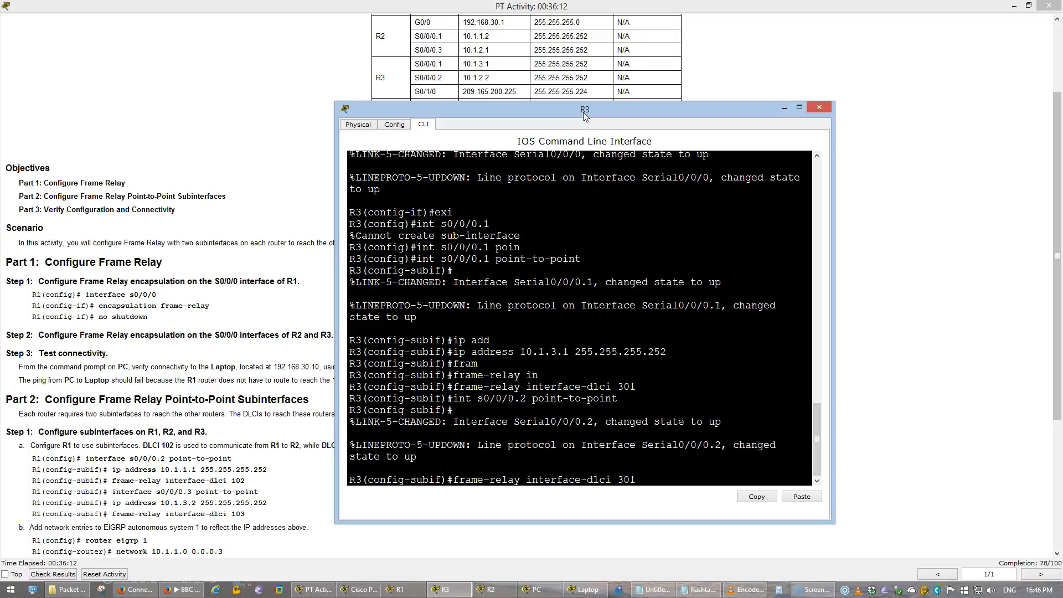
pyautogui.press('Up')
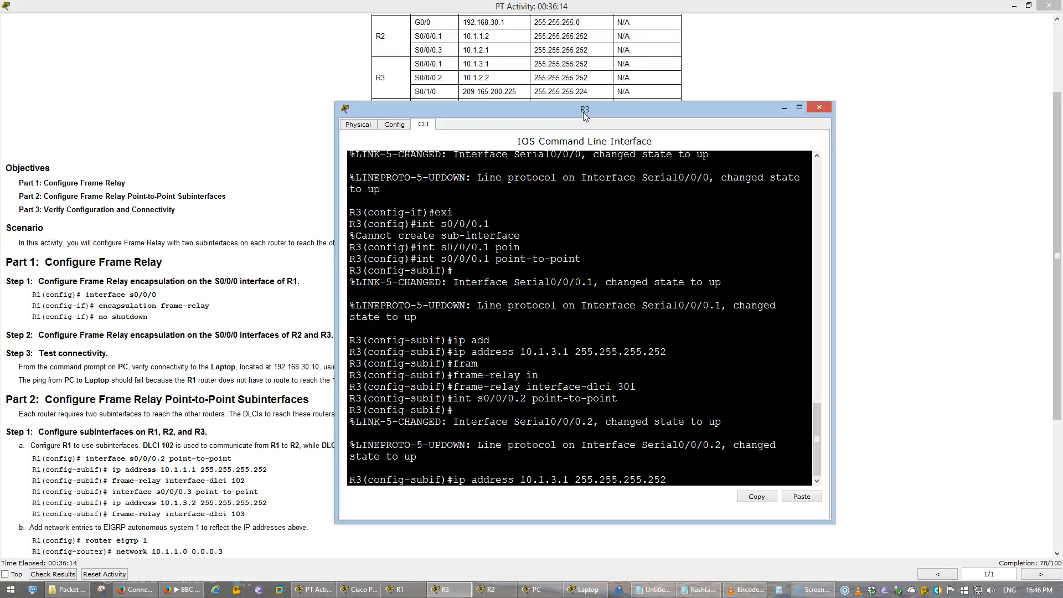
pyautogui.press('Left')
pyautogui.press('Left')
pyautogui.press('Left')
pyautogui.press('Left')
pyautogui.press('Left')
pyautogui.press('Left')
pyautogui.press('Left')
pyautogui.press('Left')
pyautogui.press('Left')
pyautogui.press('Left')
pyautogui.press('Left')
pyautogui.press('Left')
pyautogui.press('Left')
pyautogui.press('Left')
pyautogui.press('Left')
pyautogui.press('Left')
pyautogui.press('BackSpace')
pyautogui.press('BackSpace')
pyautogui.press('BackSpace')
pyautogui.write('2.2')
pyautogui.press('Return')
# - Set frame-relay interface-dlci 302 on R3's s0/0/0.2 subinterface
pyautogui.press('Up')
pyautogui.press('Up')
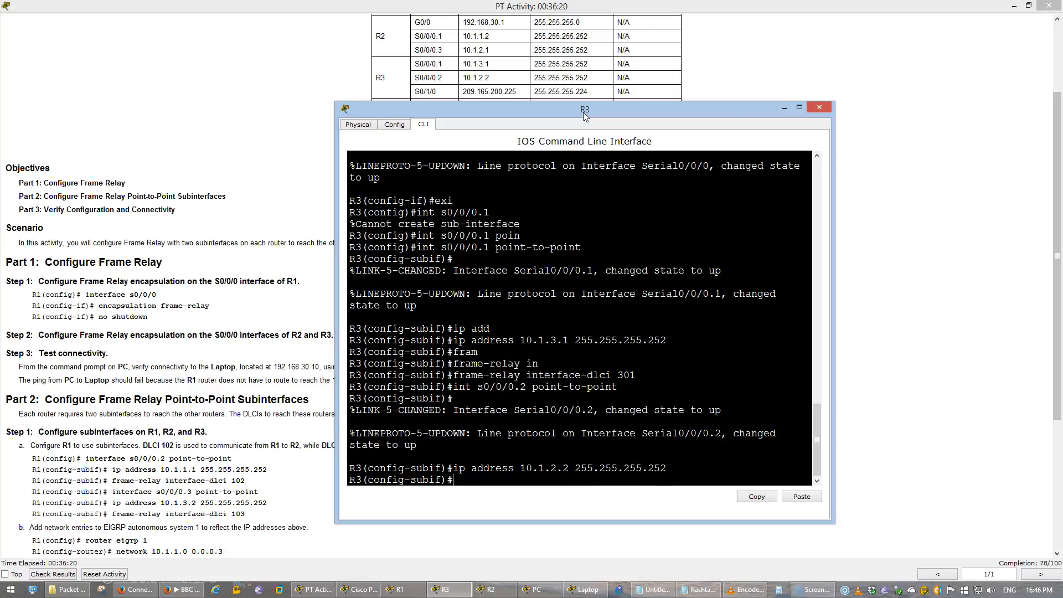
pyautogui.press('Up')
pyautogui.press('BackSpace')
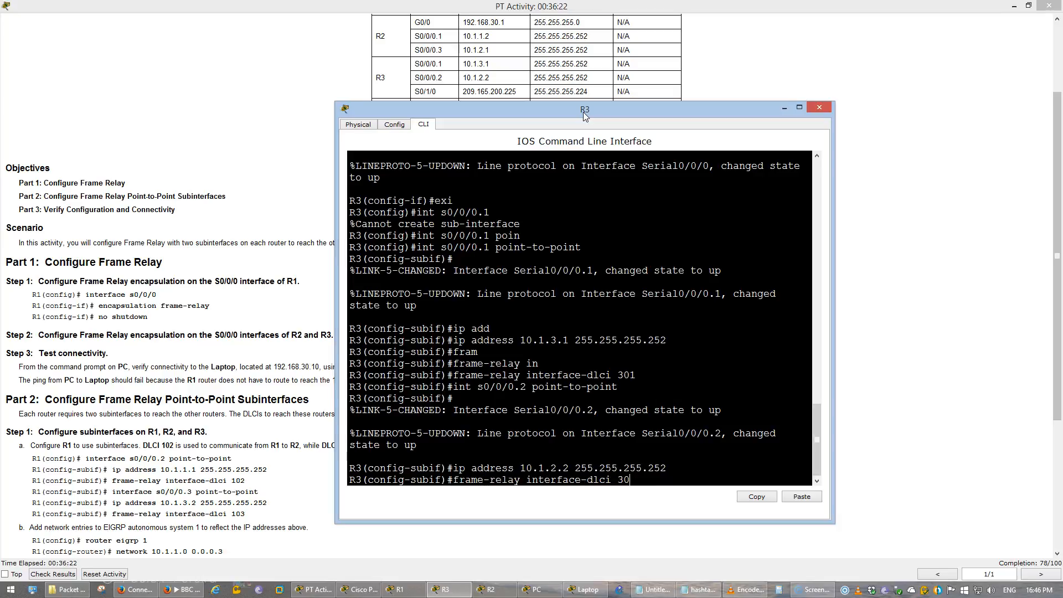
pyautogui.write('2')
pyautogui.press('Return')
# - Exit subinterface configuration on R3 and save the running configuration with do wr
pyautogui.write('exi')
pyautogui.press('Return')
pyautogui.write('do wr')
pyautogui.press('Return')
pyautogui.write('do s')
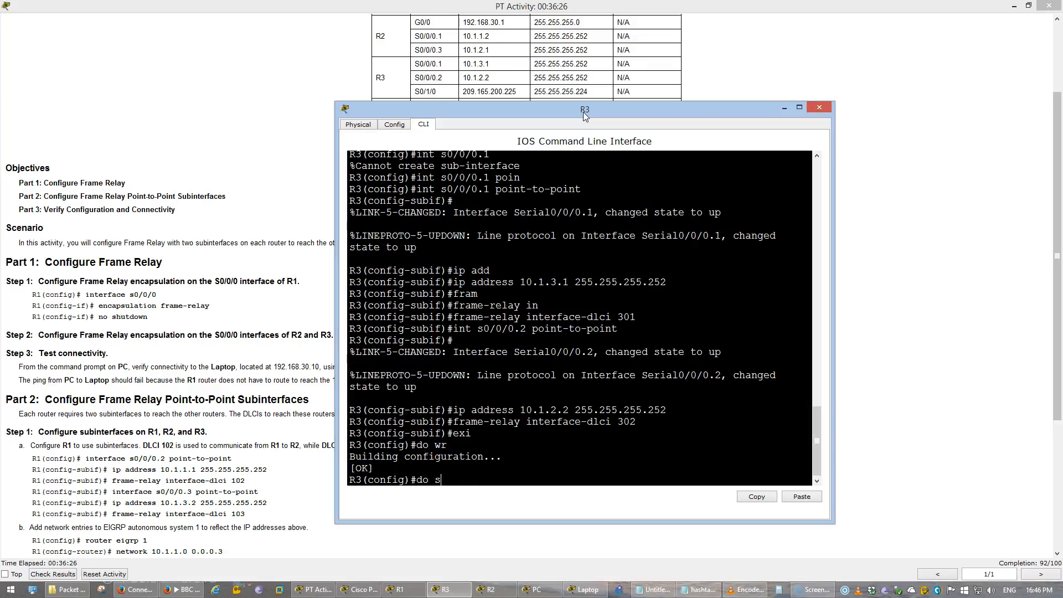
pyautogui.press('BackSpace')
pyautogui.press('BackSpace')
pyautogui.press('BackSpace')
pyautogui.press('BackSpace')
# - Under router eigrp 1 on R3, list the connected routes and add network 10.1.2.0 with wildcard mask 0.0.0.3
pyautogui.write('router ei')
pyautogui.press('Tab')
pyautogui.write('1')
pyautogui.press('Return')
pyautogui.write('do show ip route connected')
pyautogui.press('Return')
pyautogui.write('network 10.1.2.0 0.0.0.3')
pyautogui.press('Return')
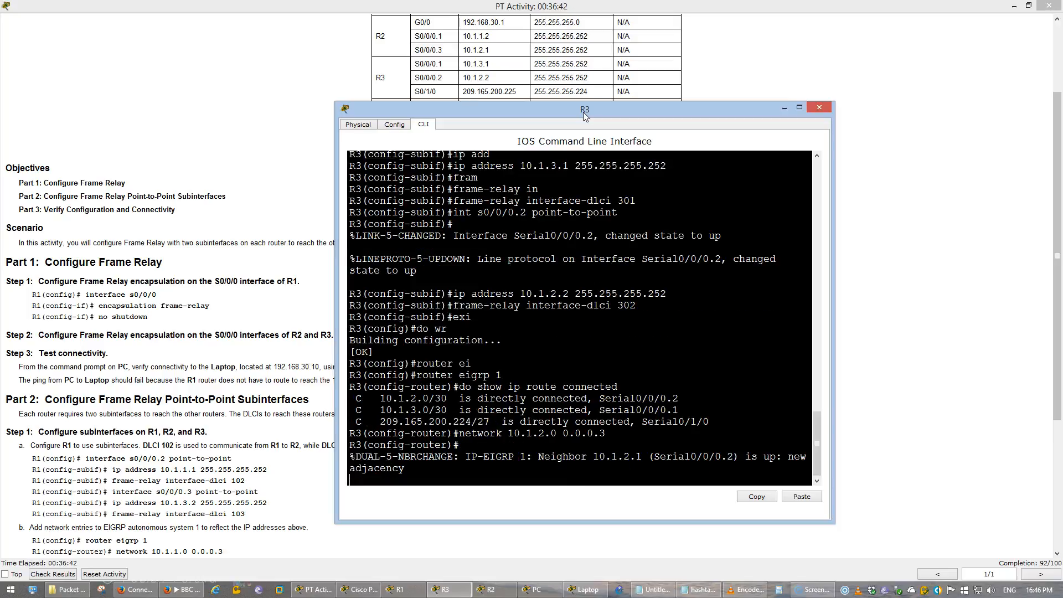
# - Add network 10.1.3.0 with wildcard mask 0.0.0.3 to EIGRP 1 on R3
pyautogui.press('Return')
pyautogui.write('netw')
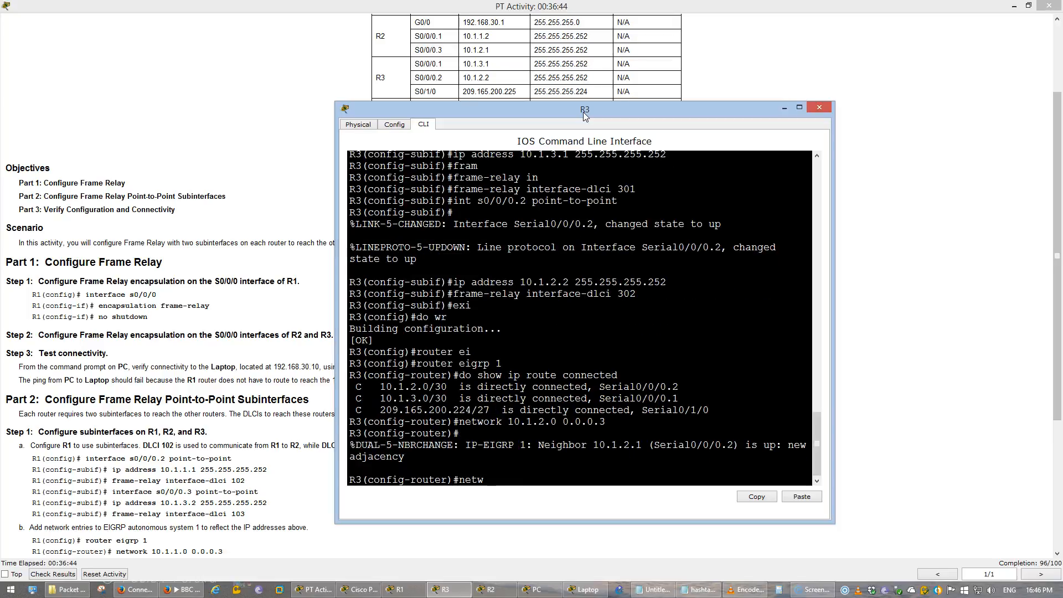
pyautogui.write('ork 10.1.3.0 0.0.0.3')
pyautogui.press('Return')
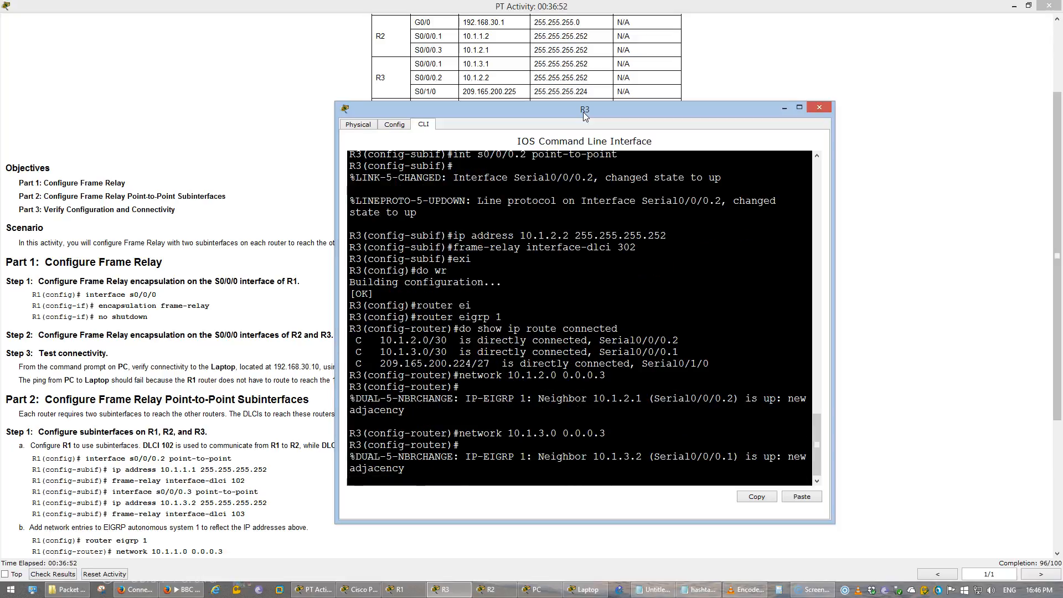
pyautogui.press('Return')
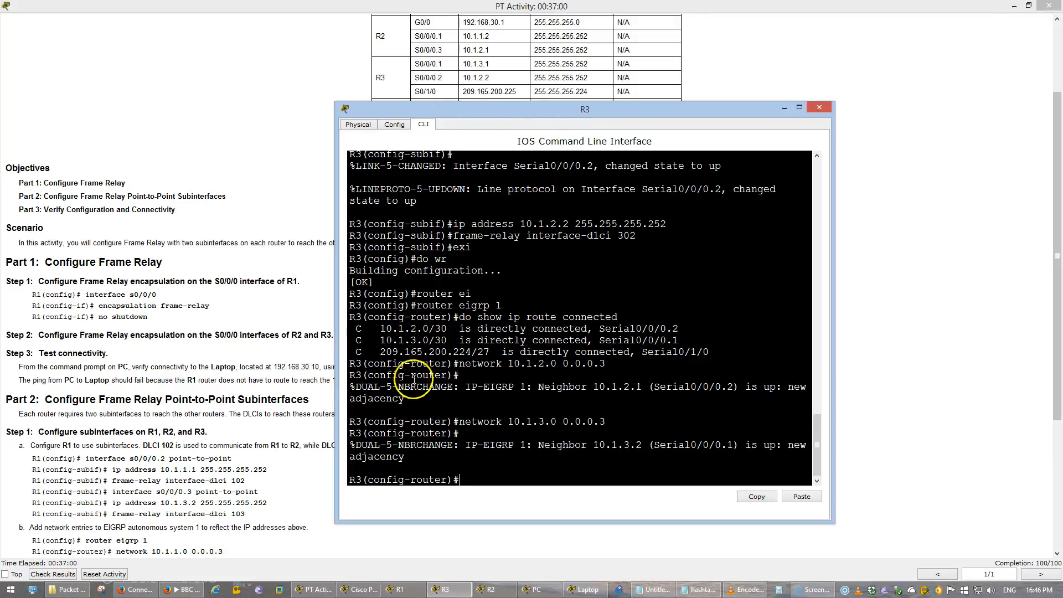
# - Check R3's connected 209.165.200.224/27 route and read the remaining activity instructions through Part 3
pyautogui.moveTo(380, 352); pyautogui.dragTo(495, 355)
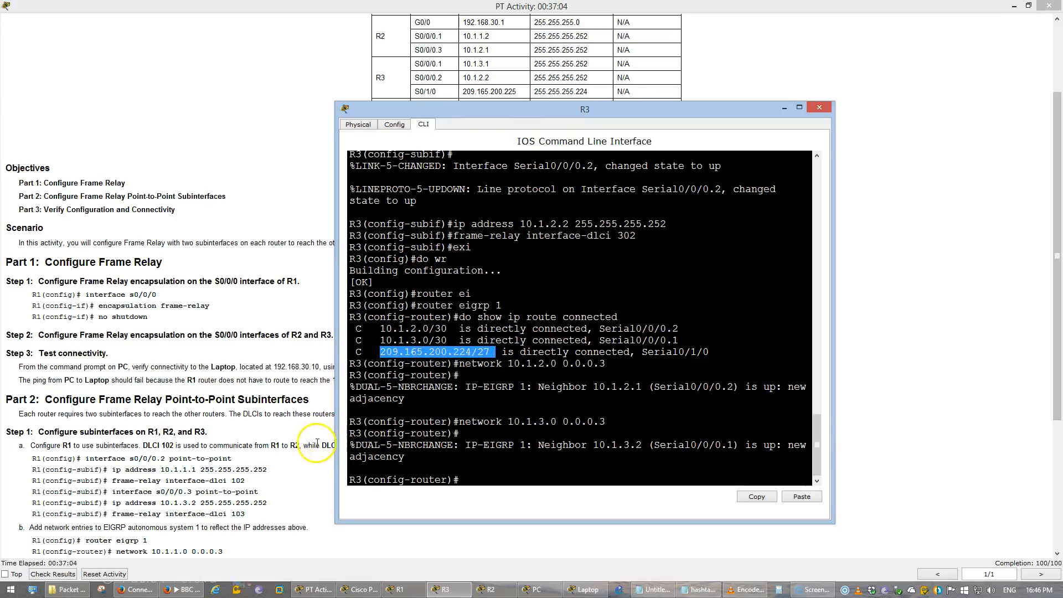
pyautogui.click(310, 466)
pyautogui.scroll(-2, 318, 505)
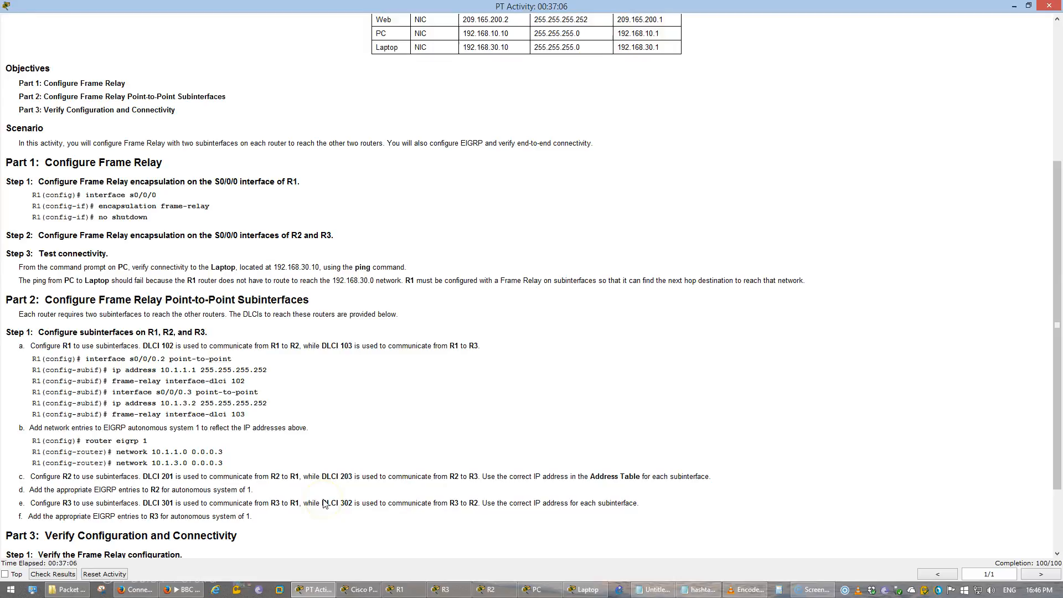
pyautogui.scroll(-1, 326, 502)
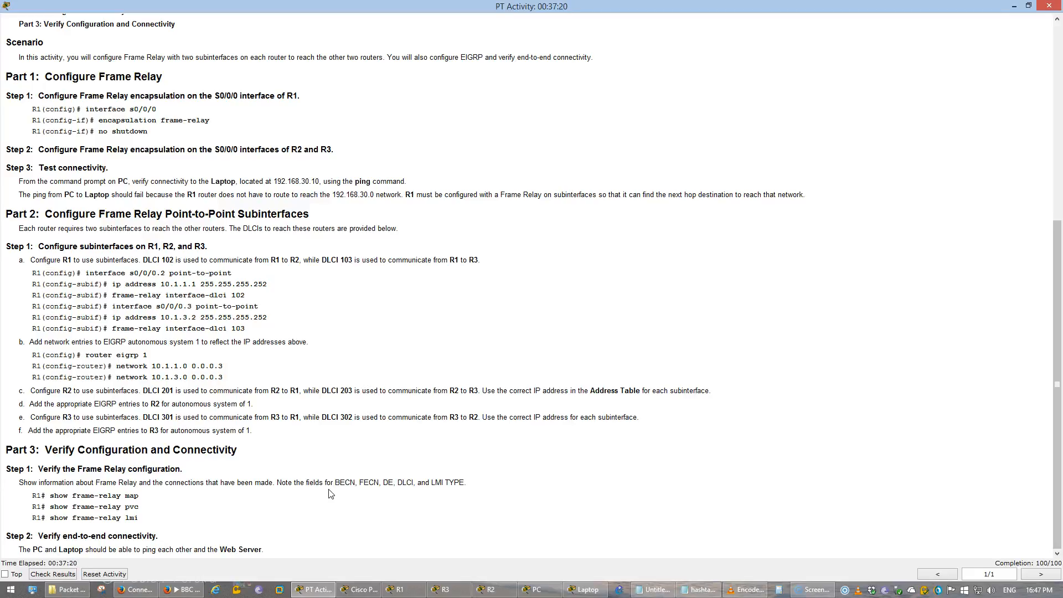
pyautogui.scroll(1, 331, 493)
pyautogui.click(579, 592)
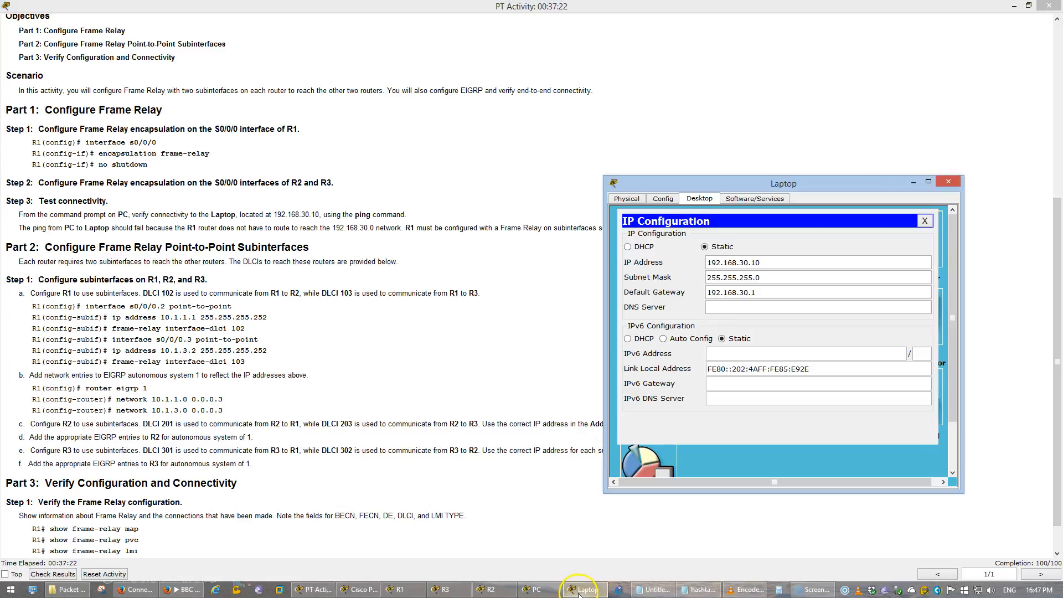
# - Return to R3's CLI and make interface s0/1/0 passive in EIGRP 1
pyautogui.click(456, 592)
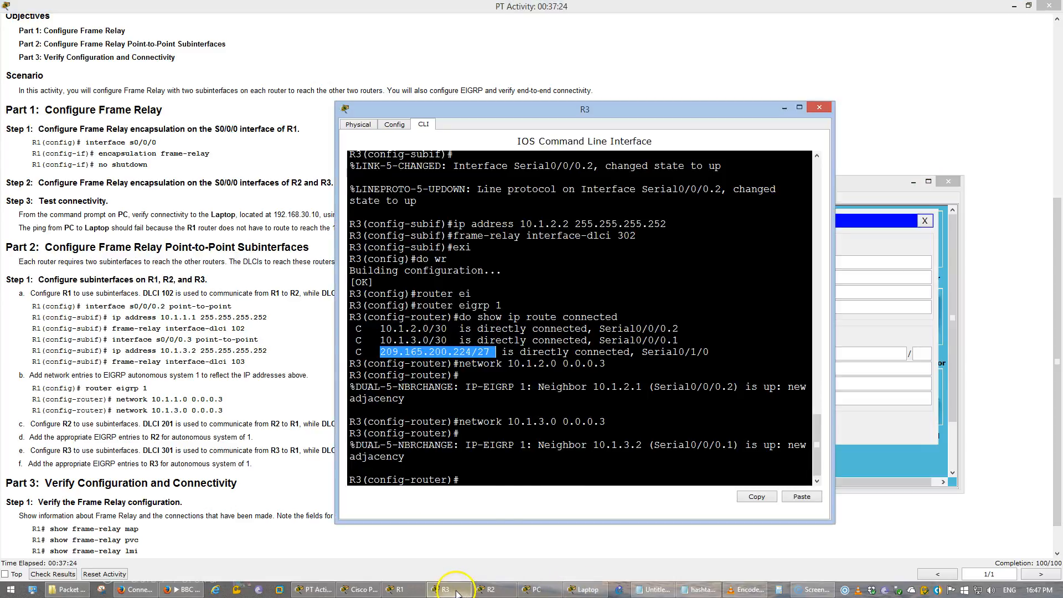
pyautogui.click(911, 182)
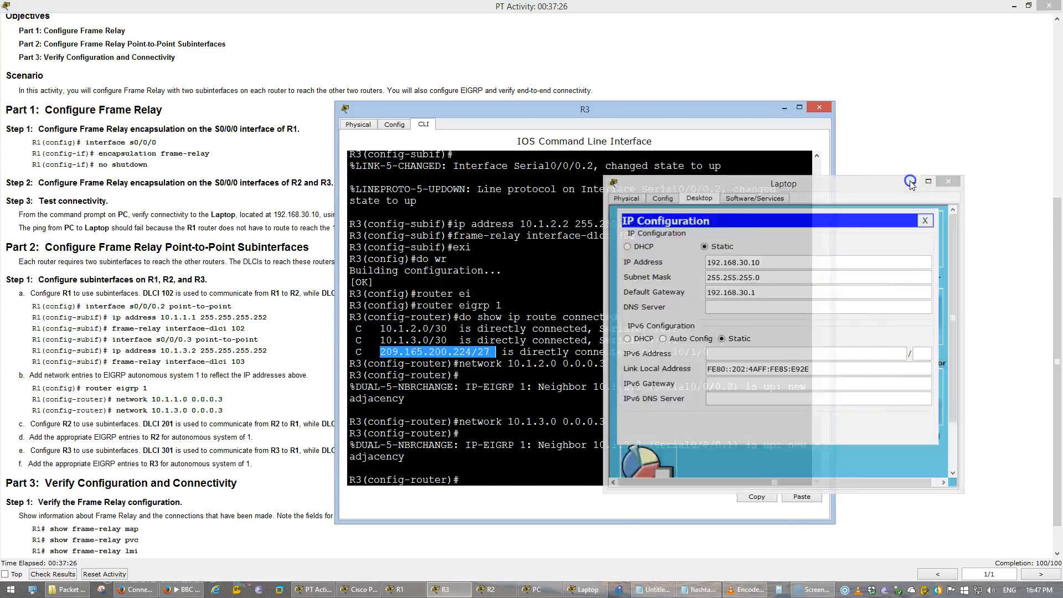
pyautogui.click(623, 396)
pyautogui.write('pas')
pyautogui.press('Tab')
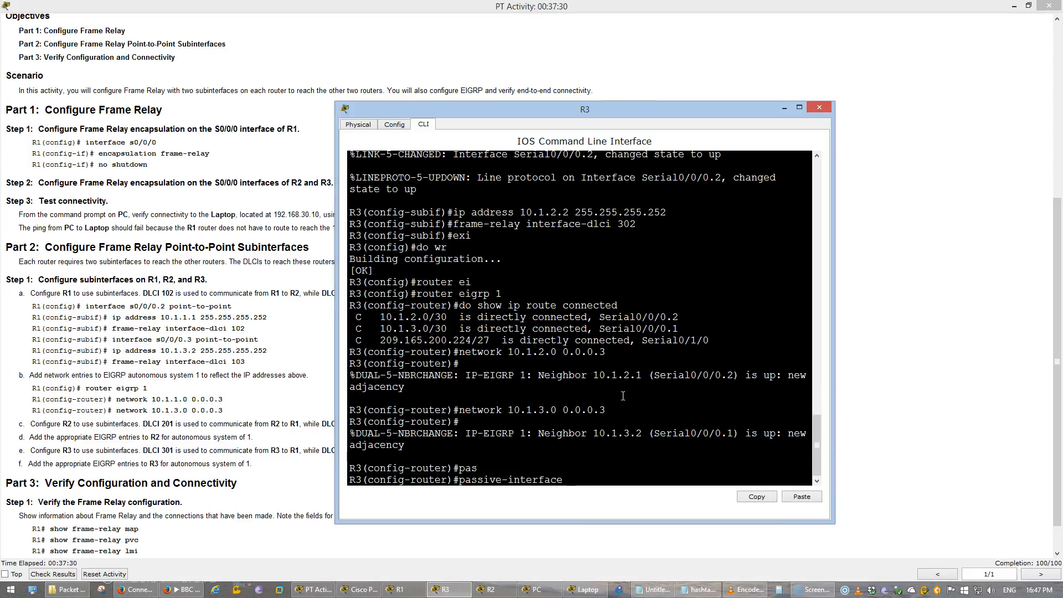
pyautogui.write('s0/1/0')
pyautogui.press('Return')
# - Disable automatic summarization for EIGRP 1 on R3 with no auto-summary
pyautogui.write('no au')
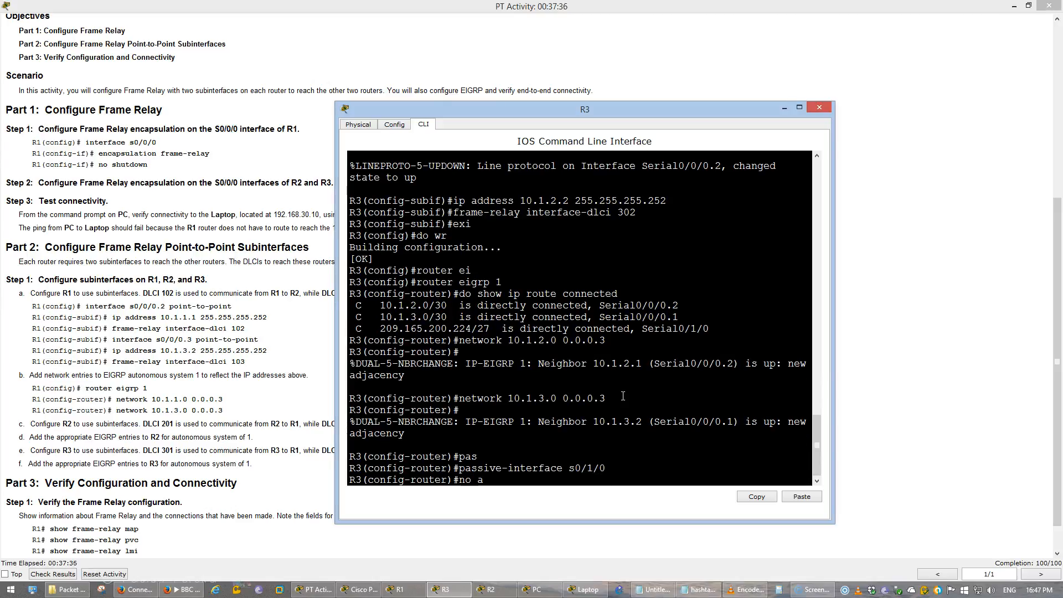
pyautogui.press('Tab')
pyautogui.press('Return')
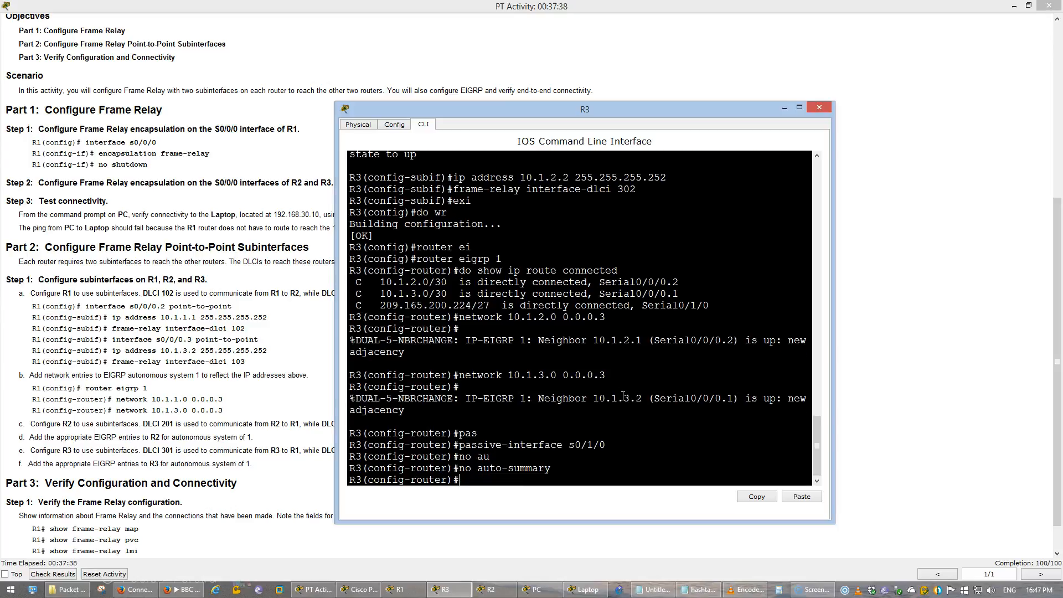
# - Save R3's configuration with do wr and exit router configuration mode
pyautogui.write('do wr')
pyautogui.press('Return')
pyautogui.write('exi')
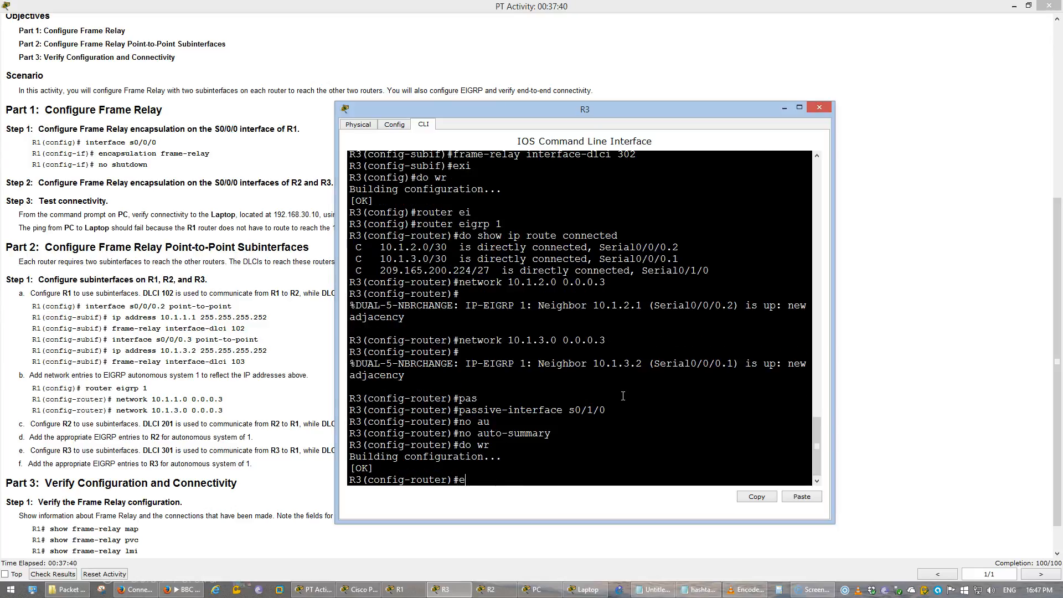
pyautogui.press('Return')
# - Display R3's routing protocol details in full with do show ip prot
pyautogui.write('do show ip rpto')
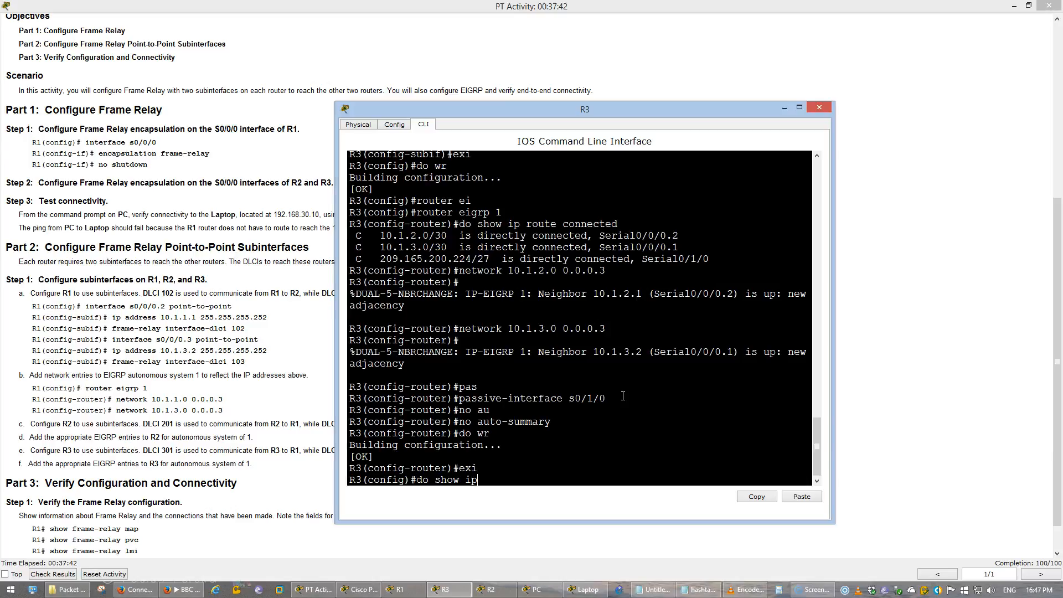
pyautogui.press('BackSpace')
pyautogui.press('BackSpace')
pyautogui.press('BackSpace')
pyautogui.press('BackSpace')
pyautogui.write('prot')
pyautogui.press('Return')
pyautogui.press('space')
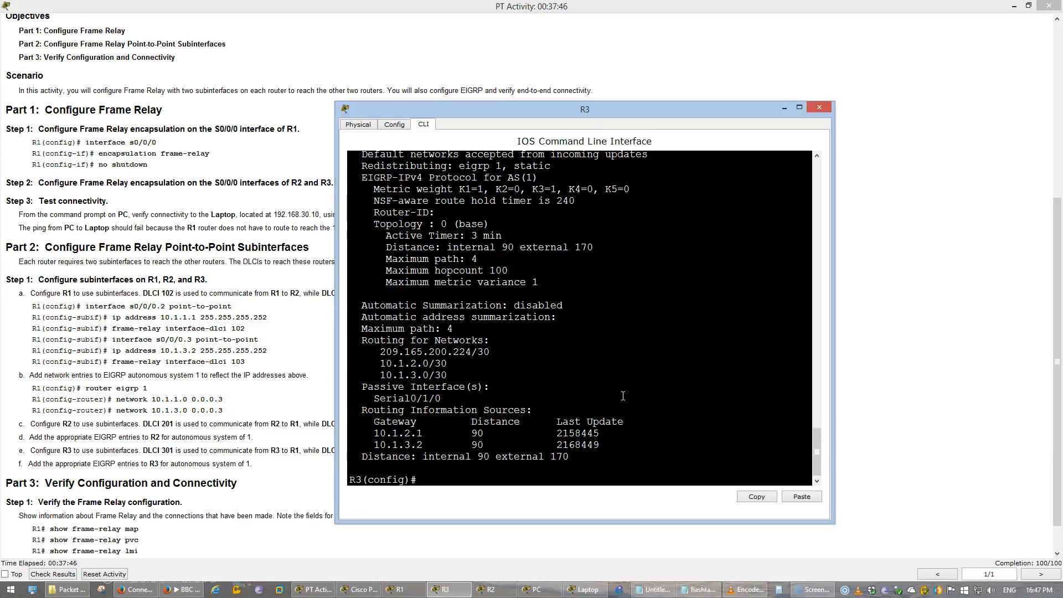
# - Display the EIGRP-learned routes on R3 with do show ip route eigrp
pyautogui.write('do show ip router')
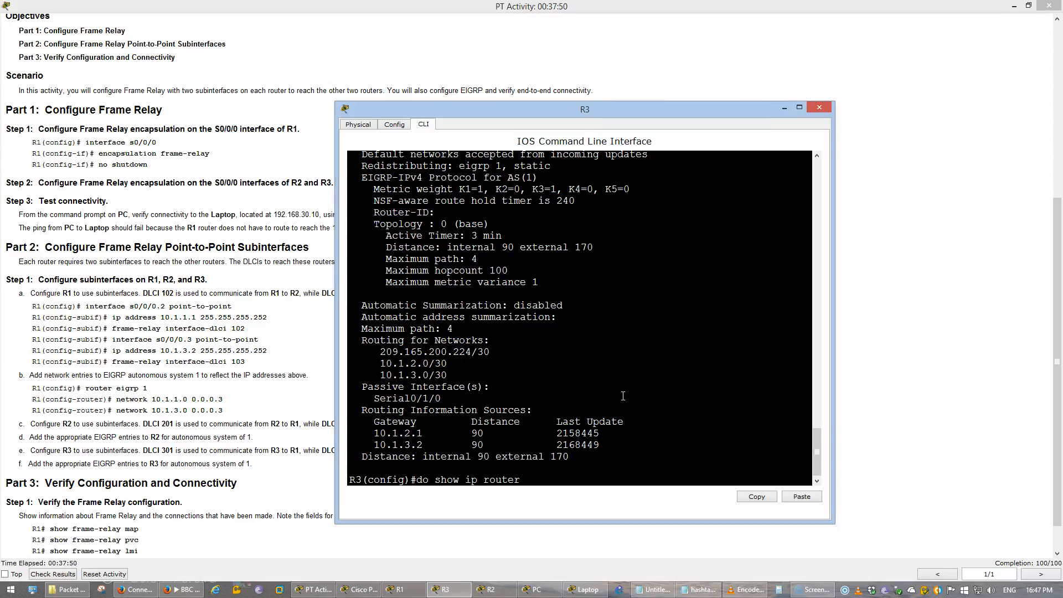
pyautogui.press('BackSpace')
pyautogui.write('eigrp')
pyautogui.press('Return')
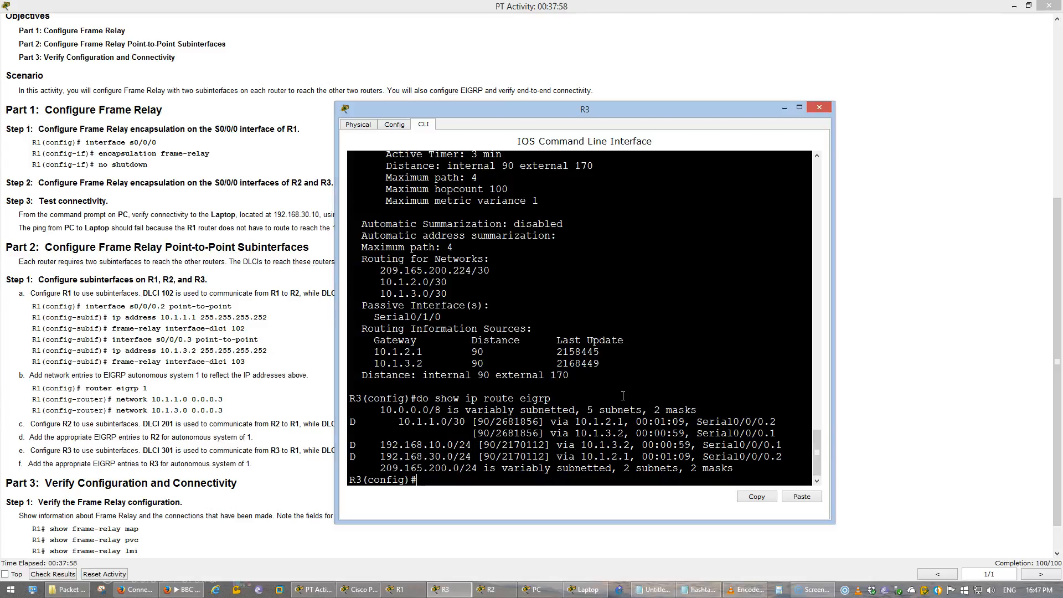
# - Configure a default static route on R3, 0.0.0.0 0.0.0.0, exiting through s0/1/0
pyautogui.write('ip route 0.0.0.0 0.0.0')
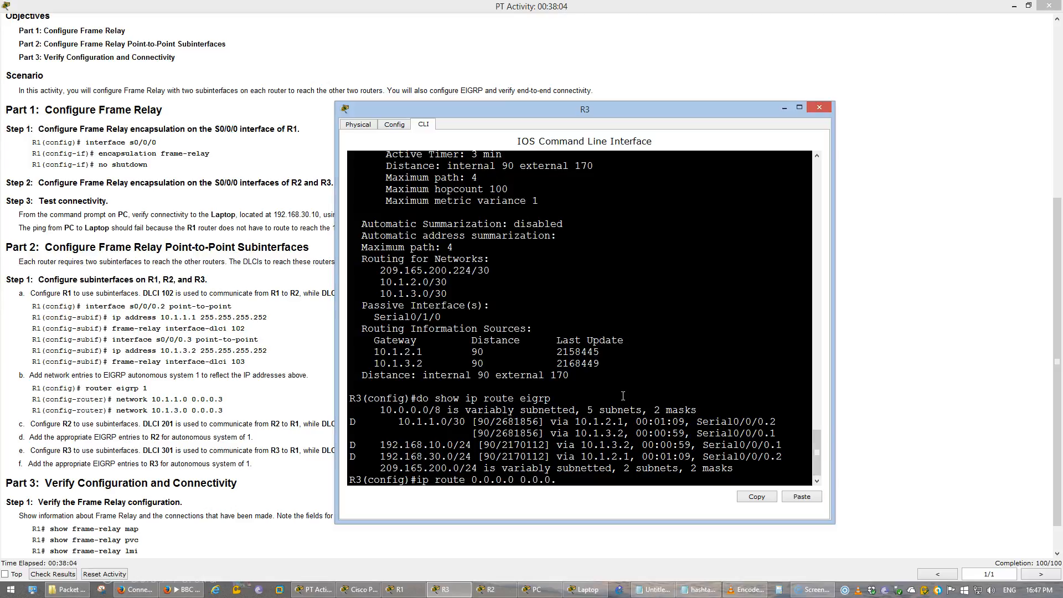
pyautogui.write('.0 s0/1/0')
pyautogui.scroll(10, 623, 396)
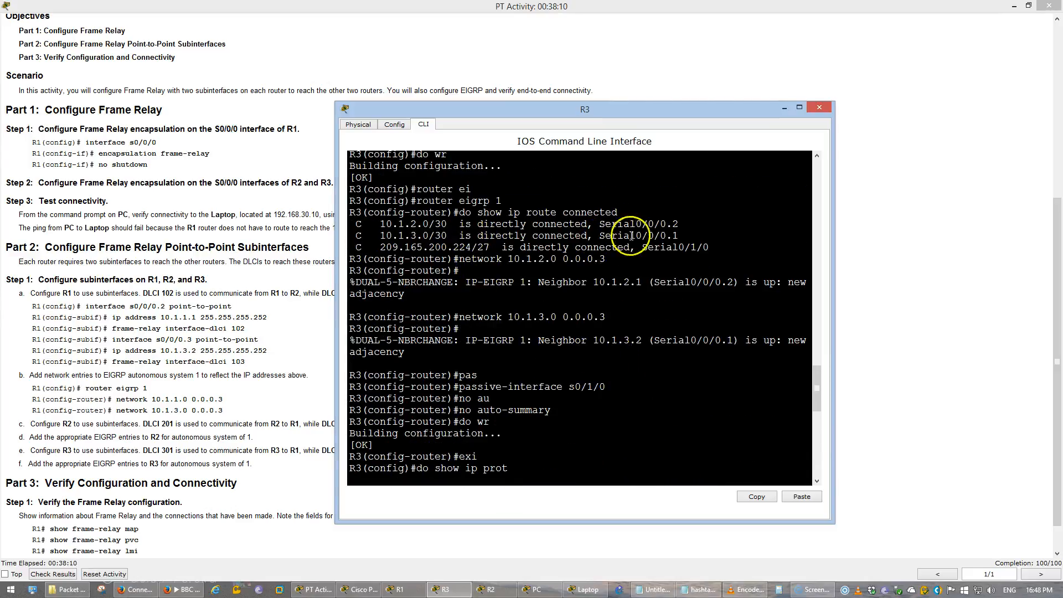
pyautogui.moveTo(720, 247); pyautogui.dragTo(426, 239)
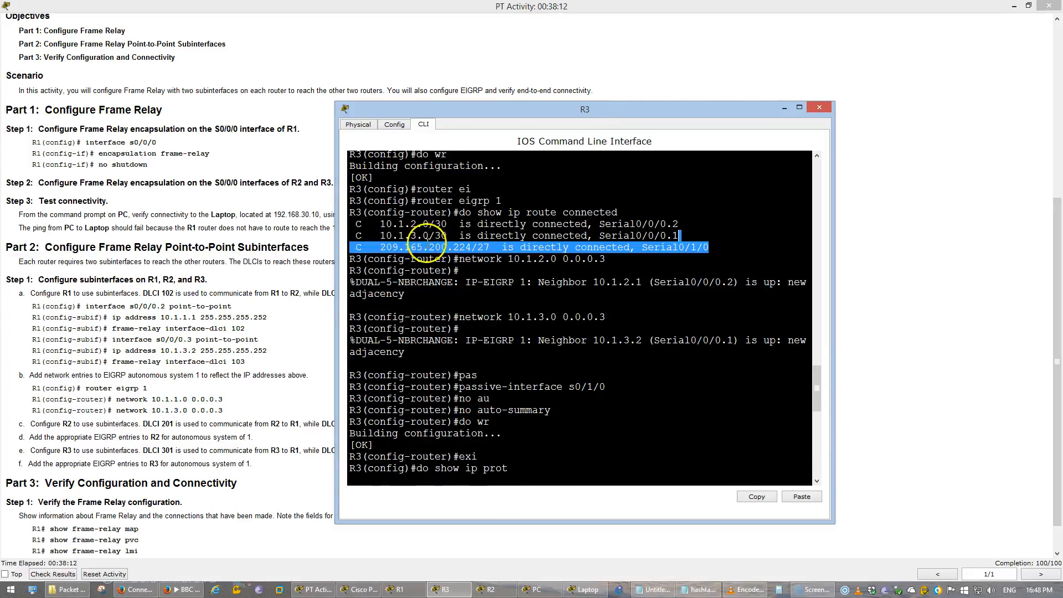
pyautogui.scroll(-10, 437, 249)
pyautogui.press('Return')
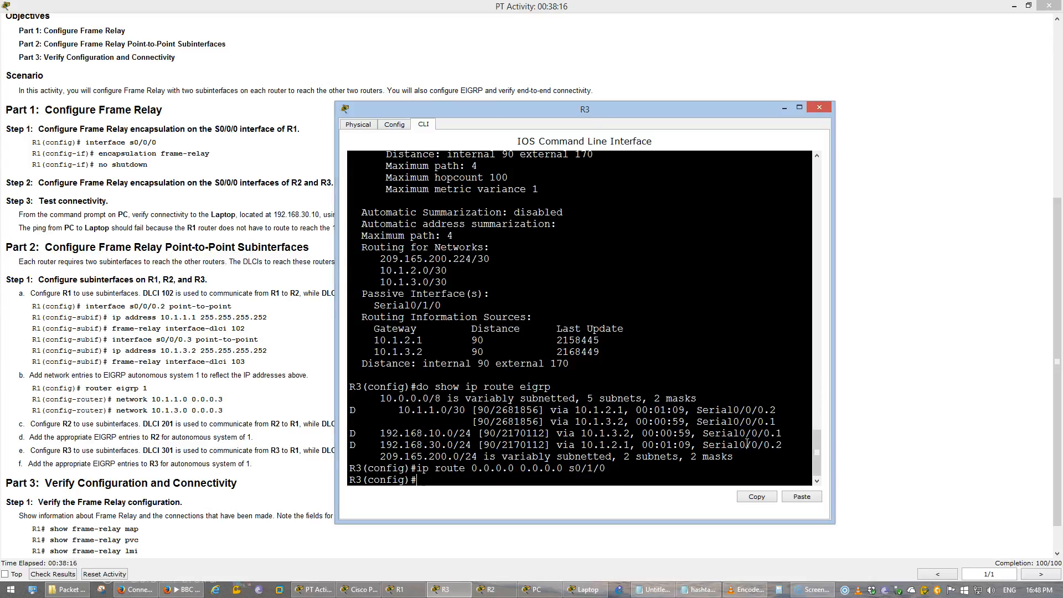
# - Redistribute static routes into EIGRP 1 on R3 with redistribute static
pyautogui.write('router ei')
pyautogui.press('Tab')
pyautogui.write('1')
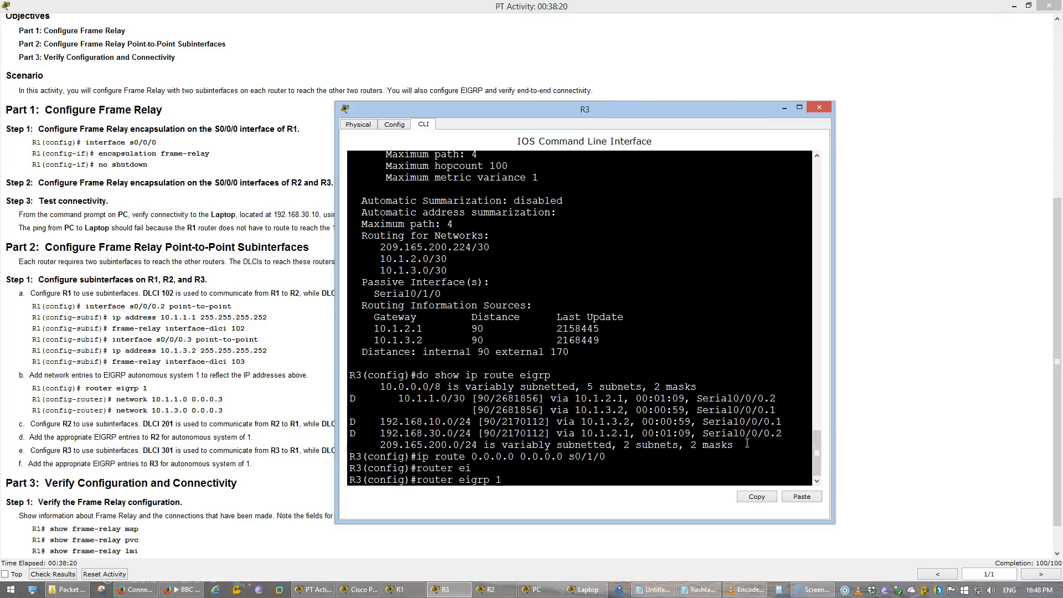
pyautogui.press('Return')
pyautogui.write('re')
pyautogui.press('Tab')
pyautogui.write('st')
pyautogui.press('Tab')
pyautogui.press('Return')
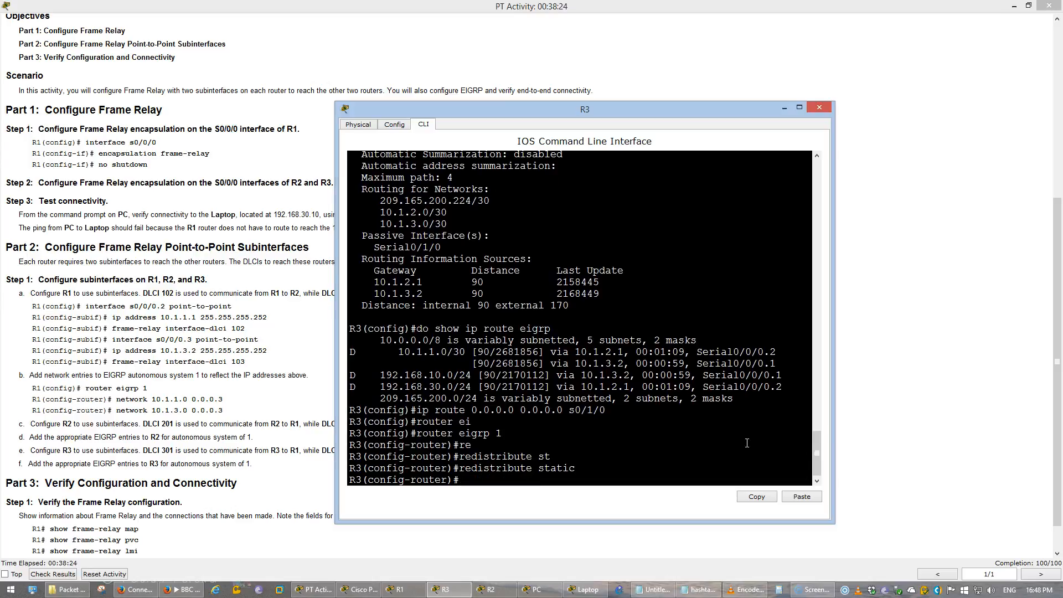
# - Display R3's IP protocol details again and examine the redistribution, routed networks and passive interface entries
pyautogui.write('do show ip pro')
pyautogui.press('Return')
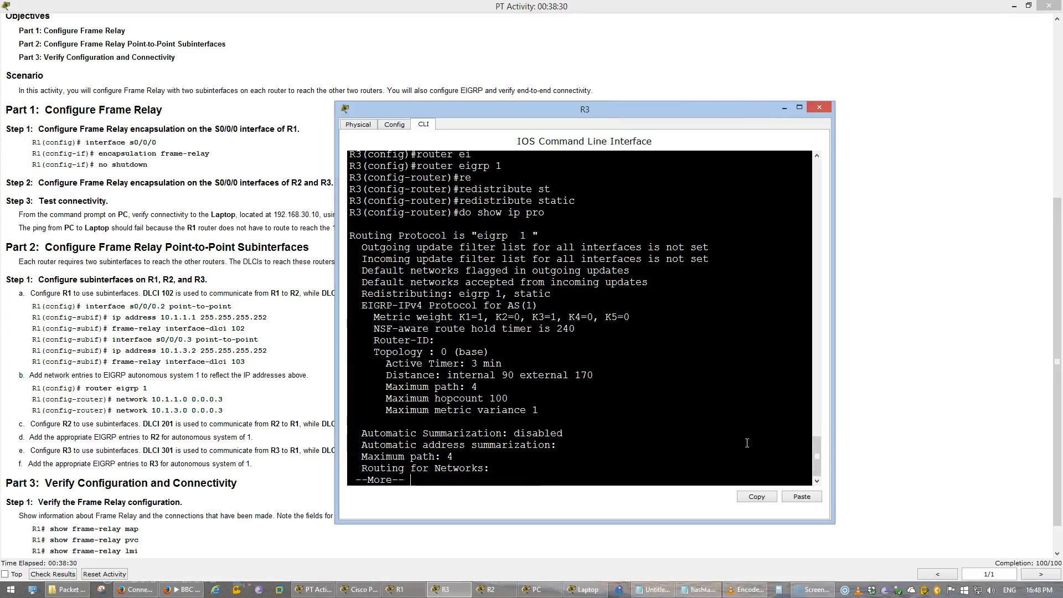
pyautogui.click(659, 427)
pyautogui.press('space')
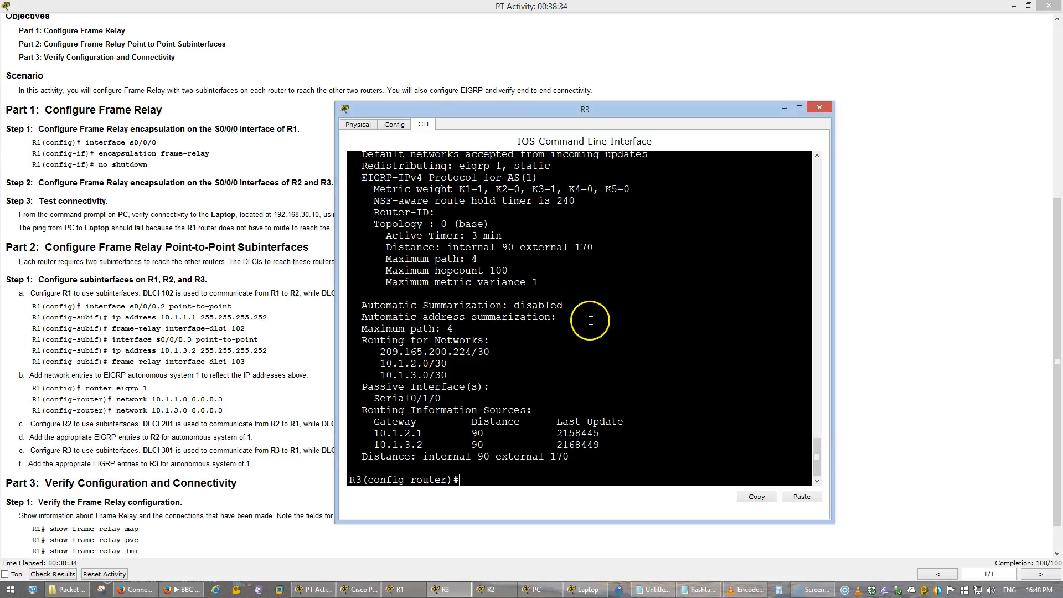
pyautogui.scroll(2, 584, 324)
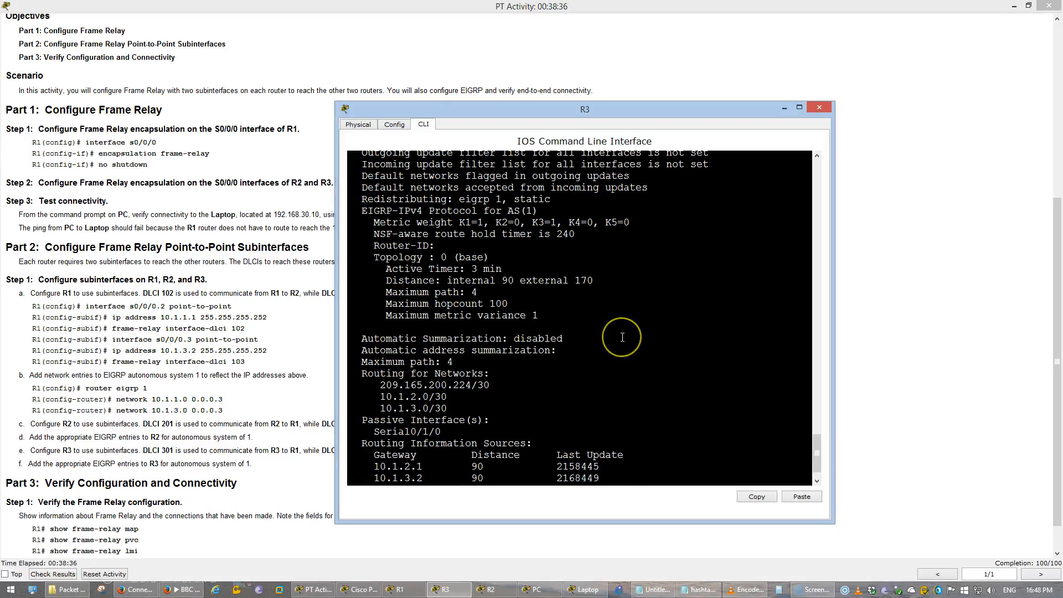
pyautogui.moveTo(362, 232); pyautogui.dragTo(552, 233)
pyautogui.click(552, 280)
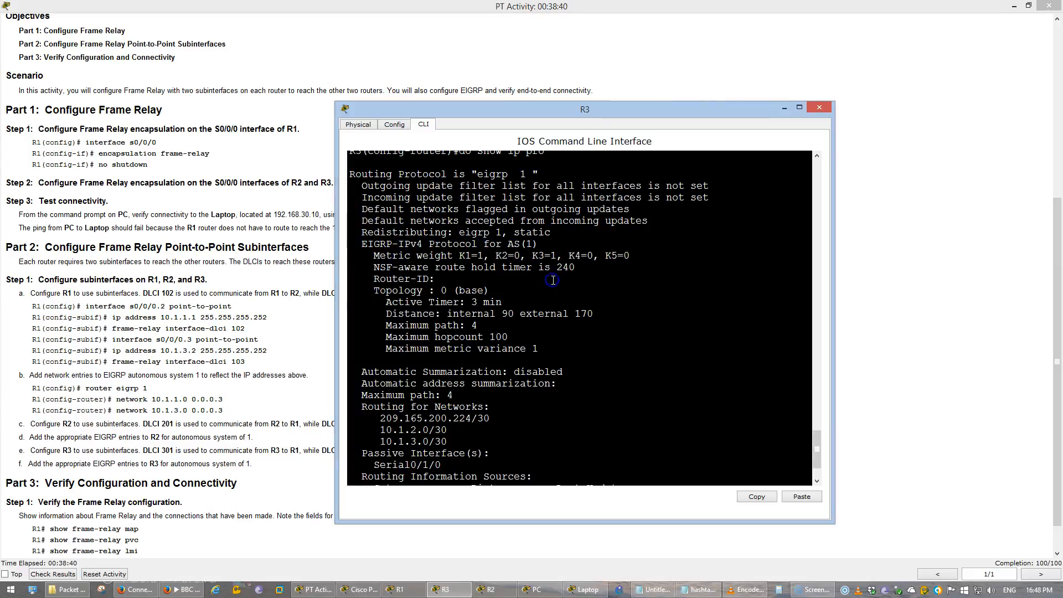
pyautogui.scroll(-2, 556, 333)
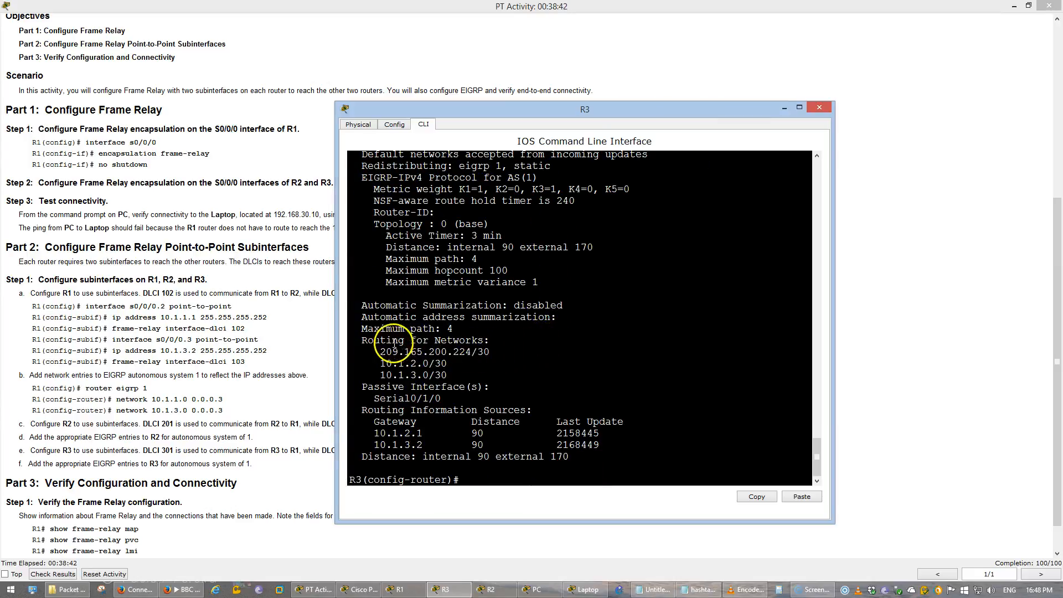
pyautogui.moveTo(379, 344); pyautogui.dragTo(537, 383)
pyautogui.click(596, 385)
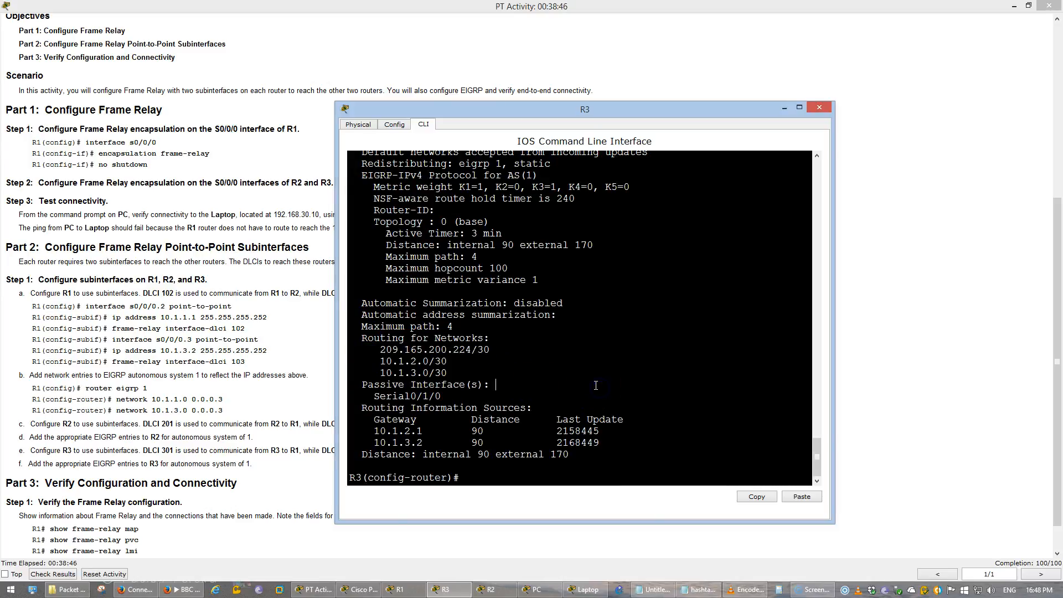
# - Exit EIGRP router configuration on R3 and save the configuration with do wr
pyautogui.press('Return')
pyautogui.write('exi')
pyautogui.press('Return')
pyautogui.write('do wr')
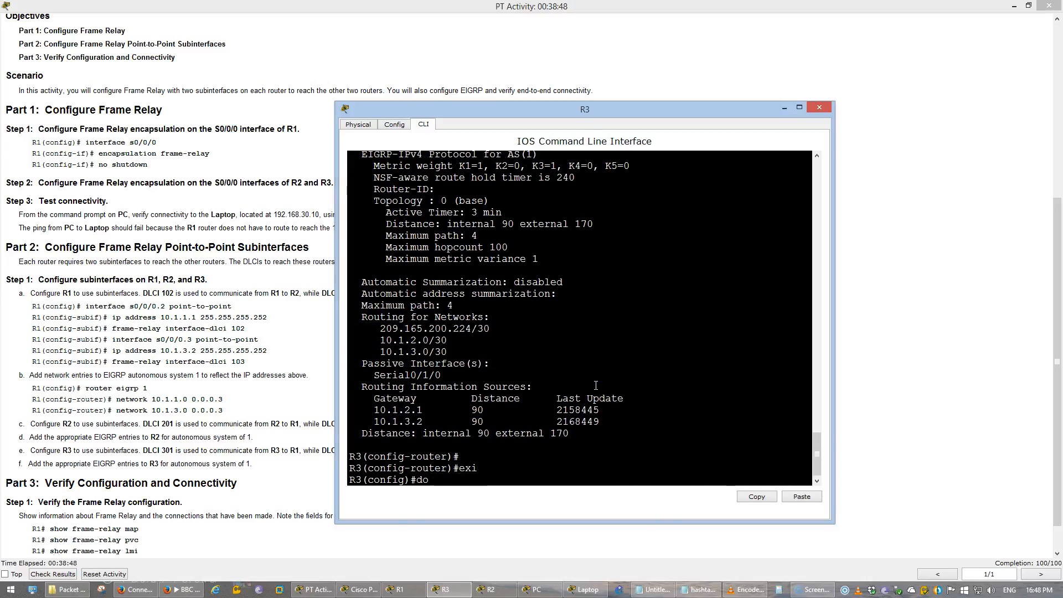
pyautogui.press('Return')
# - Display R3's entire running configuration with do show ru
pyautogui.write('do shwo ru')
pyautogui.press('BackSpace')
pyautogui.press('BackSpace')
pyautogui.press('BackSpace')
pyautogui.press('BackSpace')
pyautogui.press('BackSpace')
pyautogui.write('ow ru')
pyautogui.press('Return')
pyautogui.press('space')
pyautogui.press('space')
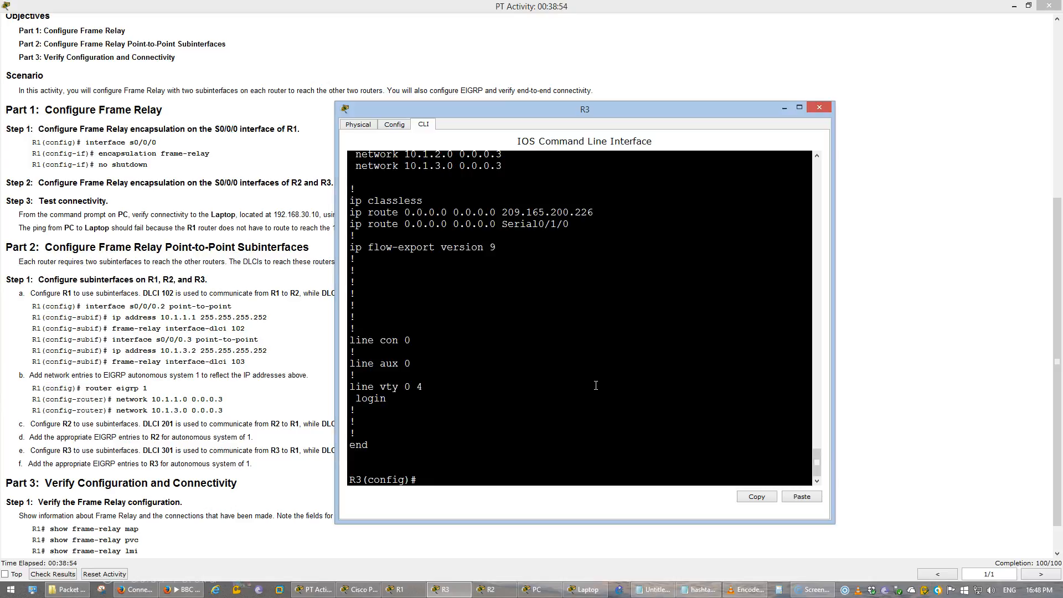
# - Examine the default static routes and the router eigrp 1 section in R3's running configuration
pyautogui.scroll(1, 596, 386)
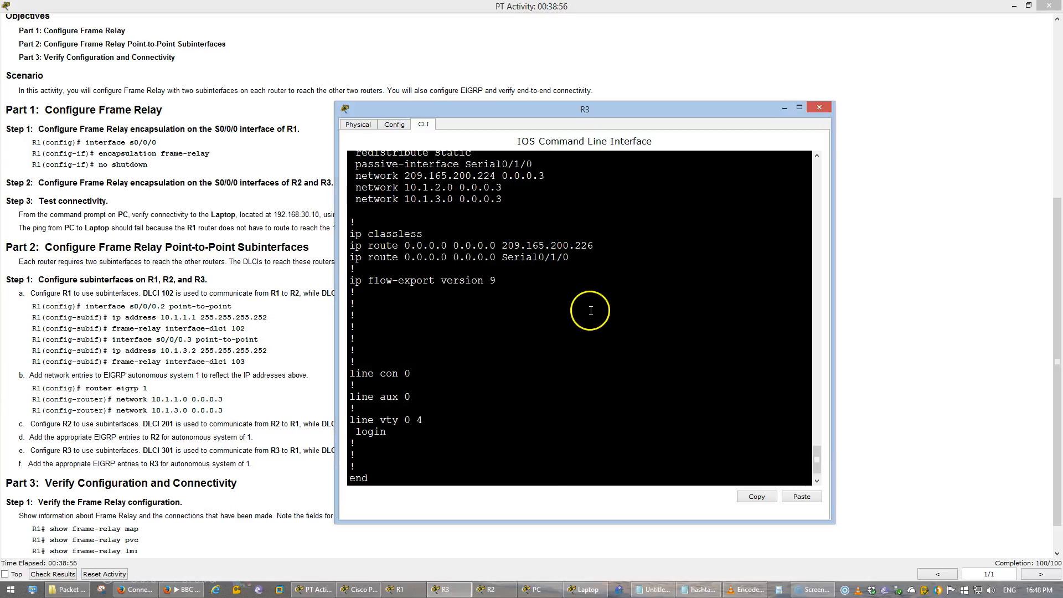
pyautogui.moveTo(610, 249); pyautogui.dragTo(350, 246)
pyautogui.click(406, 256)
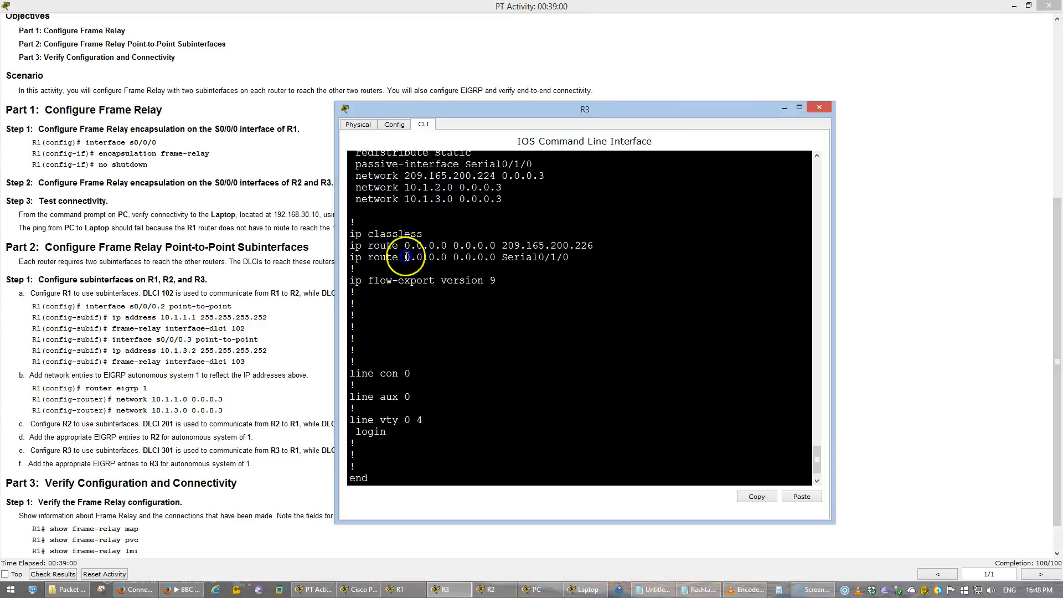
pyautogui.scroll(3, 491, 256)
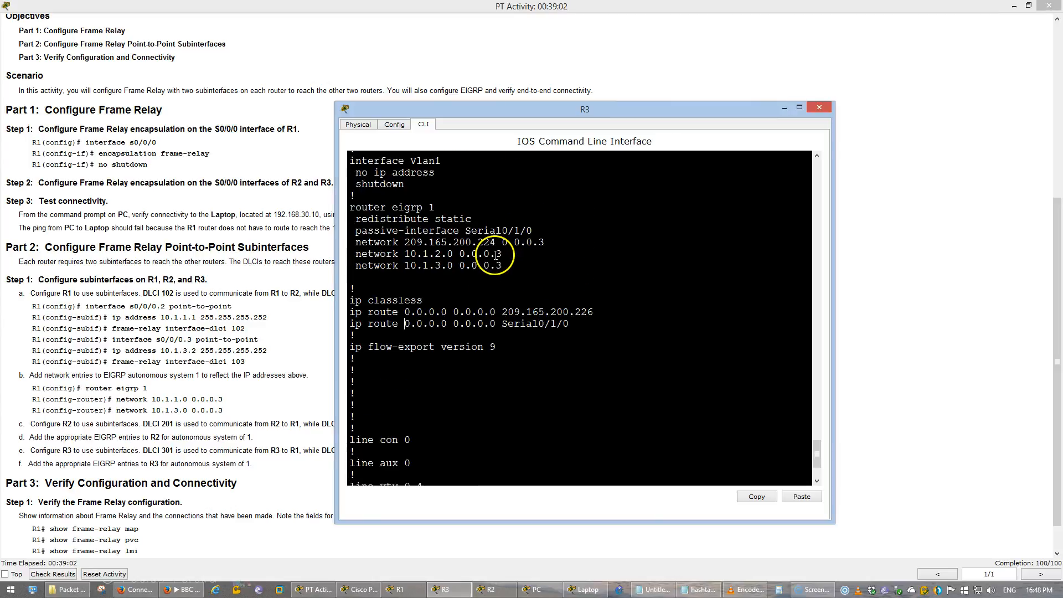
pyautogui.scroll(1, 634, 331)
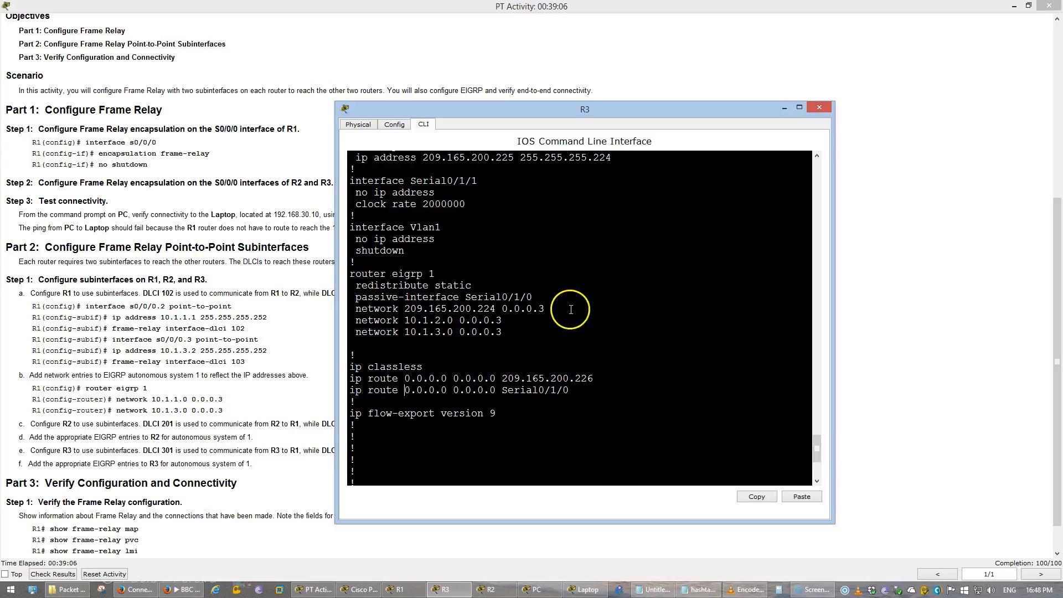
# - Examine the network 209.165.200.224 0.0.0.3 statement under router eigrp 1, then page through the rest of R3's running configuration
pyautogui.moveTo(545, 308); pyautogui.dragTo(362, 310)
pyautogui.click(367, 311)
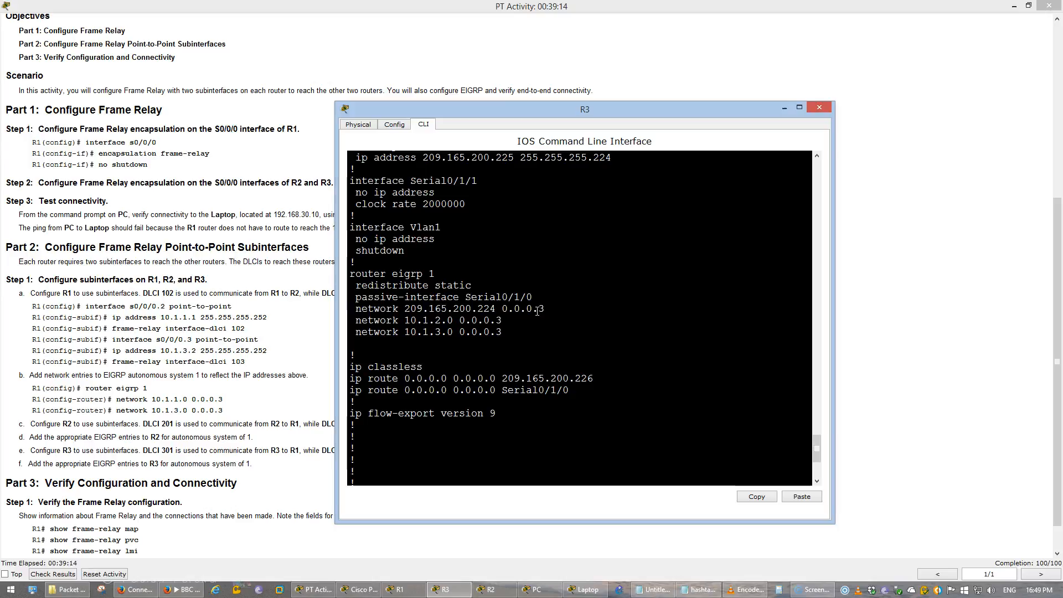
pyautogui.click(588, 334)
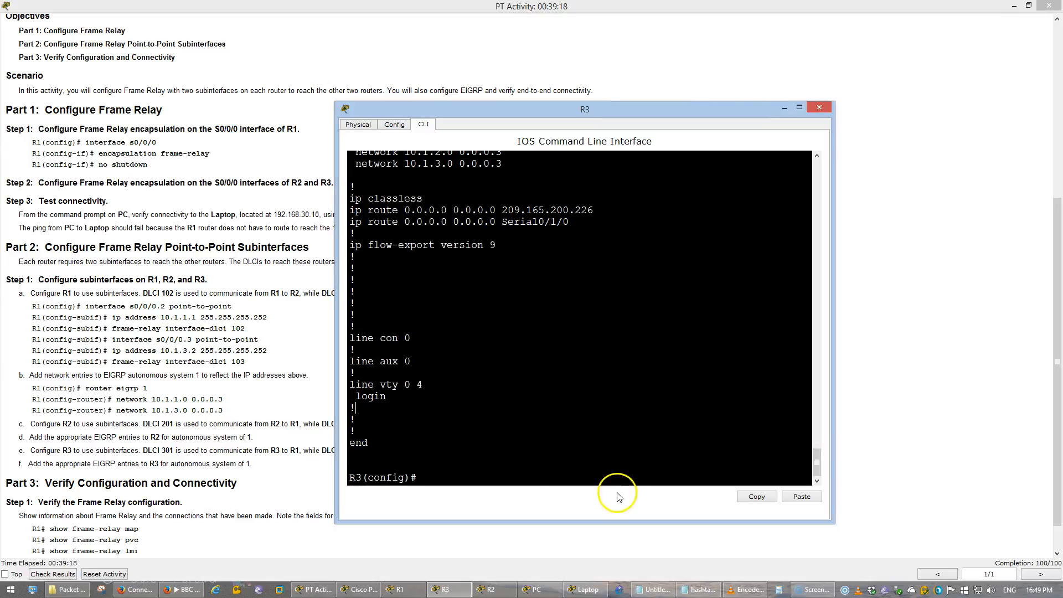
# - Repeat the ping from the PC's command prompt to the Laptop at 192.168.30.10
pyautogui.click(597, 590)
pyautogui.click(535, 589)
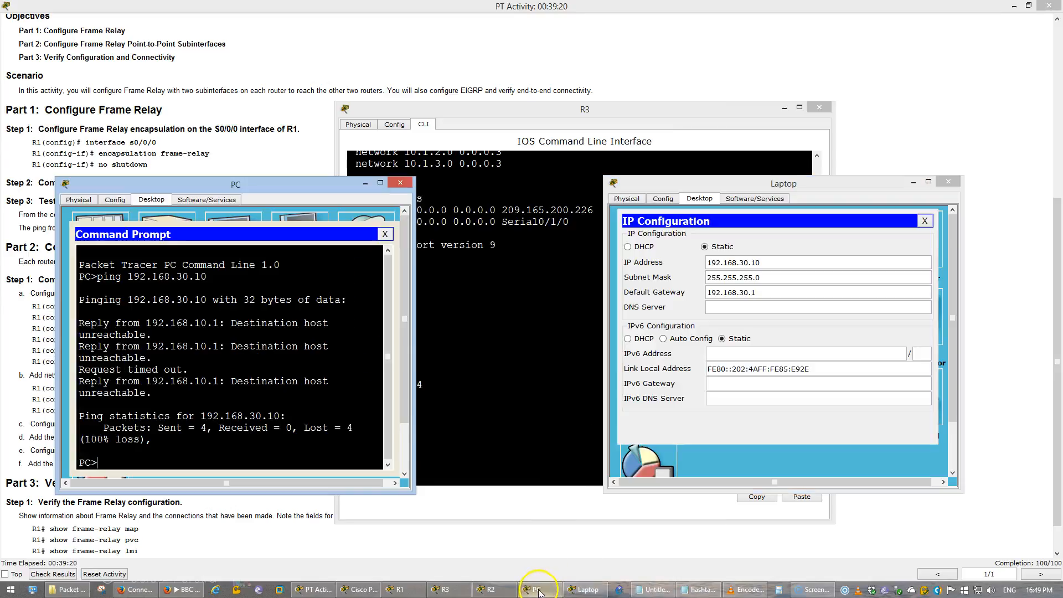
pyautogui.press('Up')
pyautogui.press('Return')
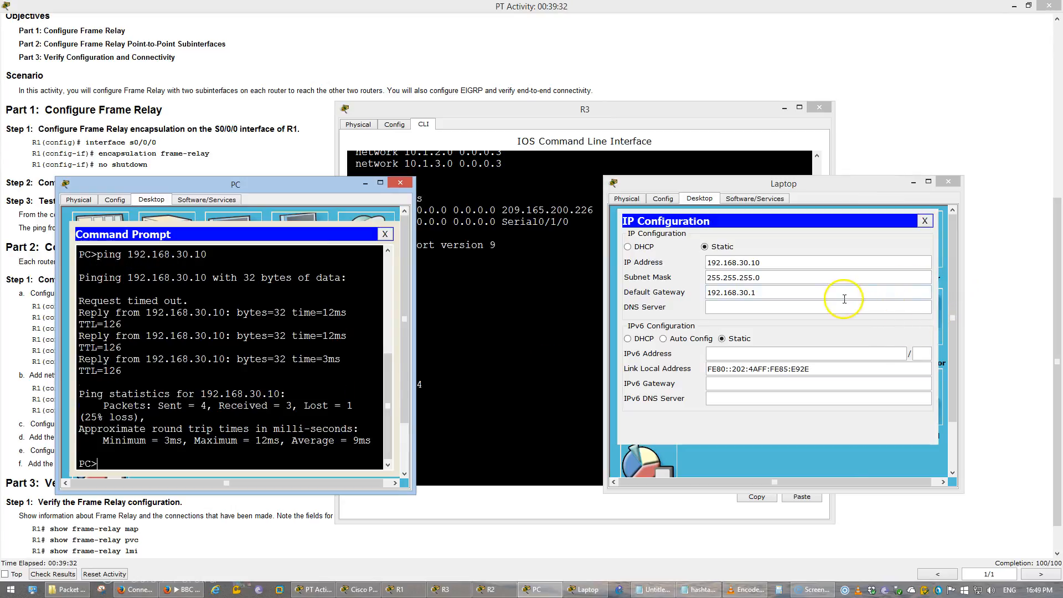
# - Look up the Web server's address in the addressing table and ping 209.165.200.2 from the PC
pyautogui.click(964, 185)
pyautogui.scroll(3, 964, 185)
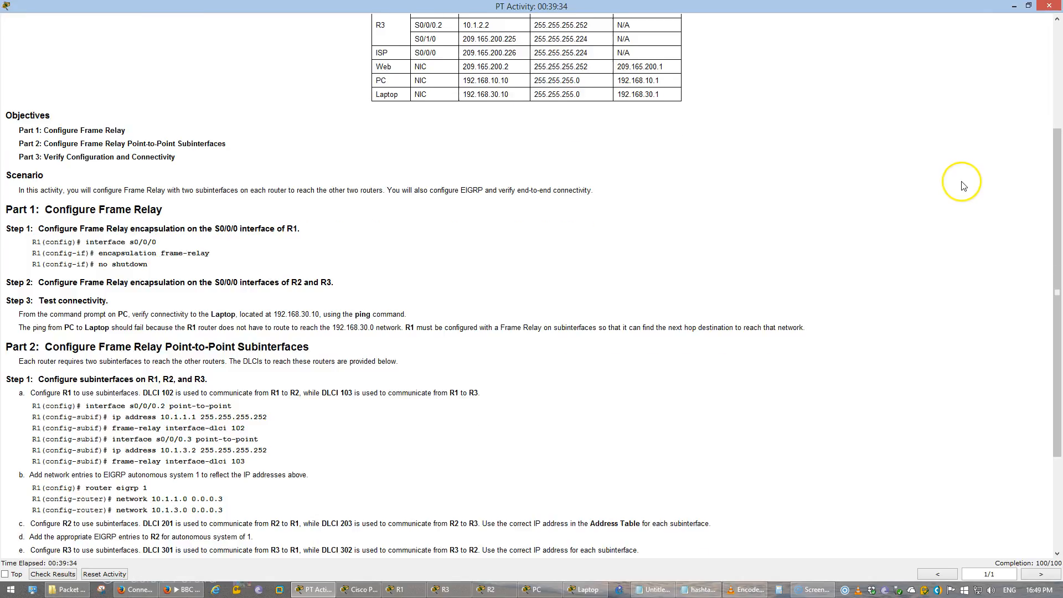
pyautogui.scroll(1, 964, 186)
pyautogui.hotkey('alt', 'Tab')
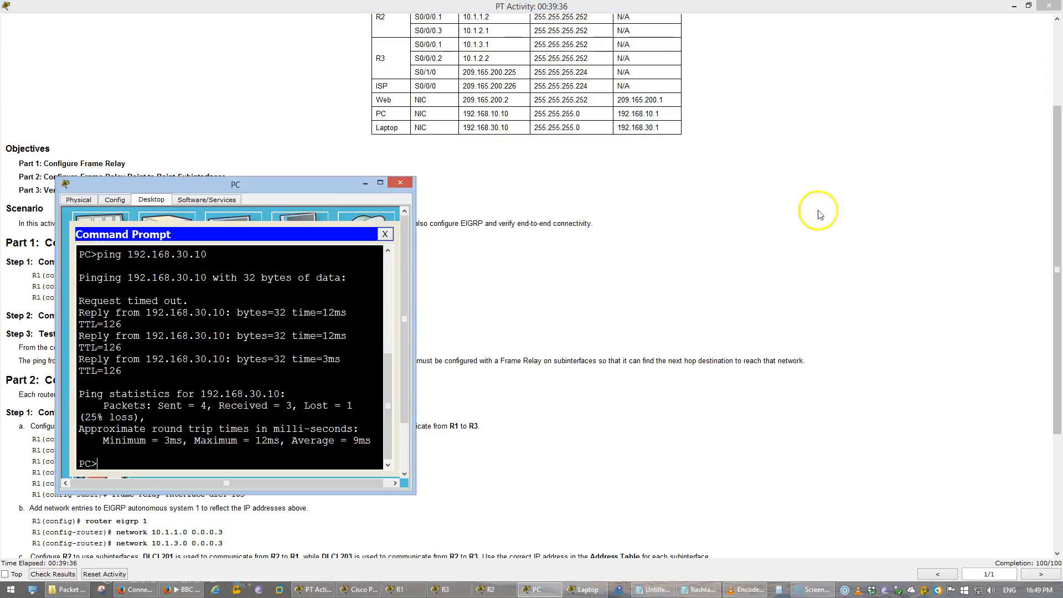
pyautogui.write('ping 209.165.200.2')
pyautogui.press('Return')
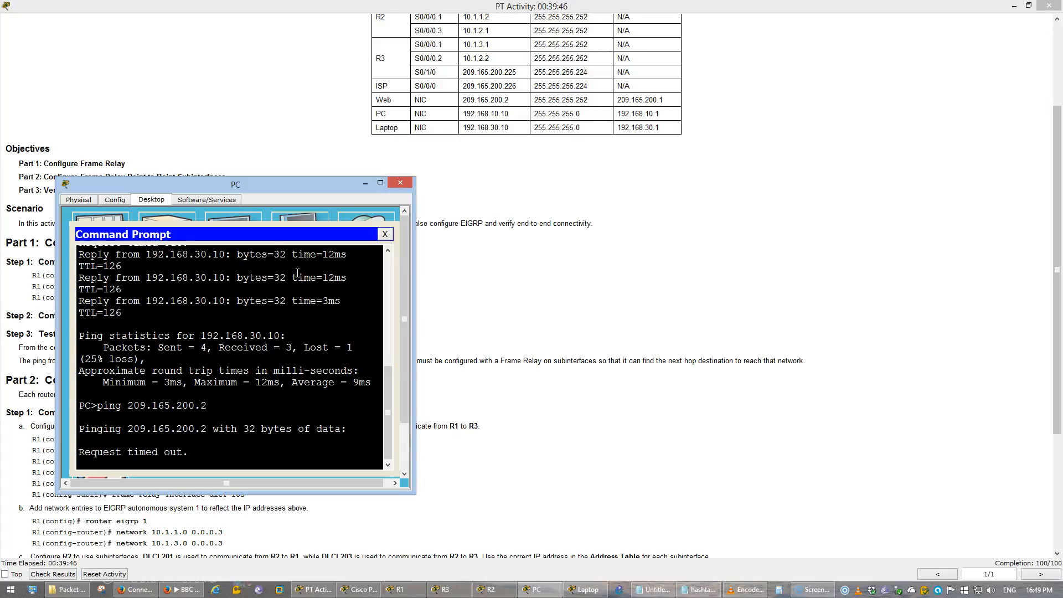
# - Close the Laptop and PC windows and return to the Part 3 verification instructions
pyautogui.click(511, 264)
pyautogui.scroll(-5, 642, 306)
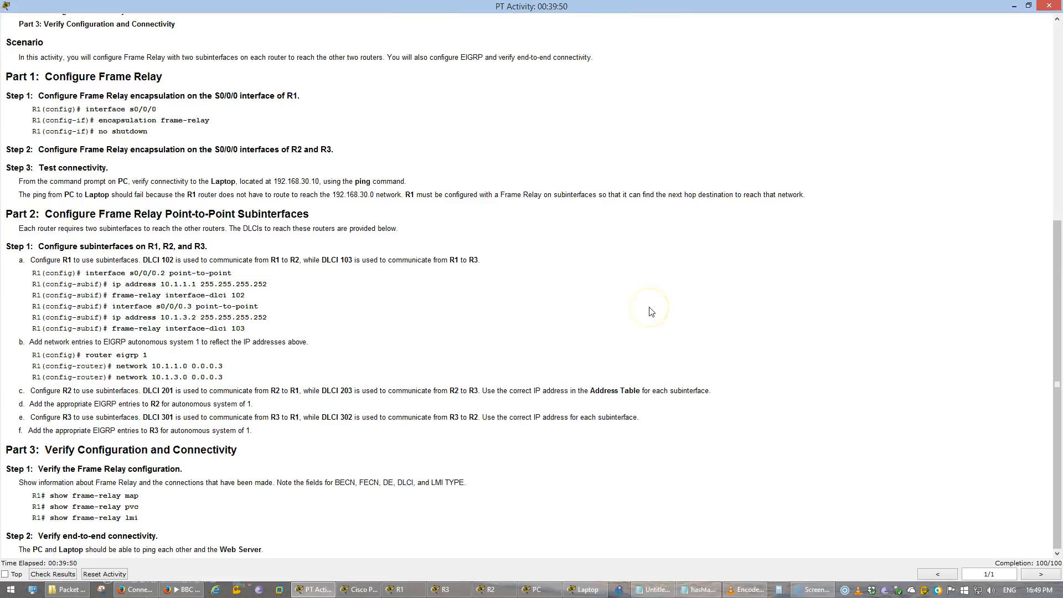
pyautogui.click(595, 591)
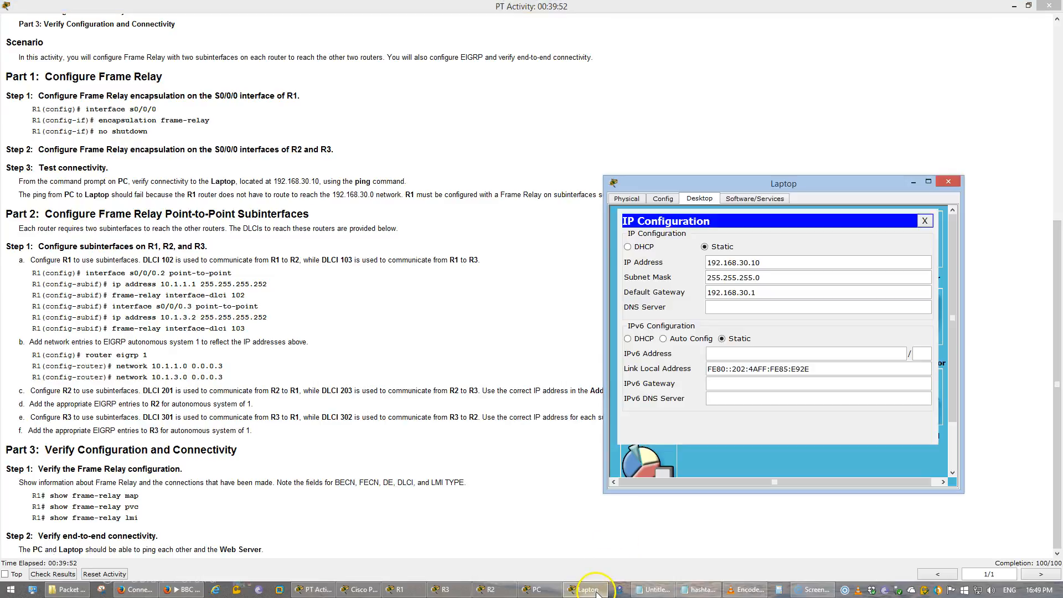
pyautogui.middleClick(591, 593)
pyautogui.click(576, 593)
pyautogui.middleClick(577, 595)
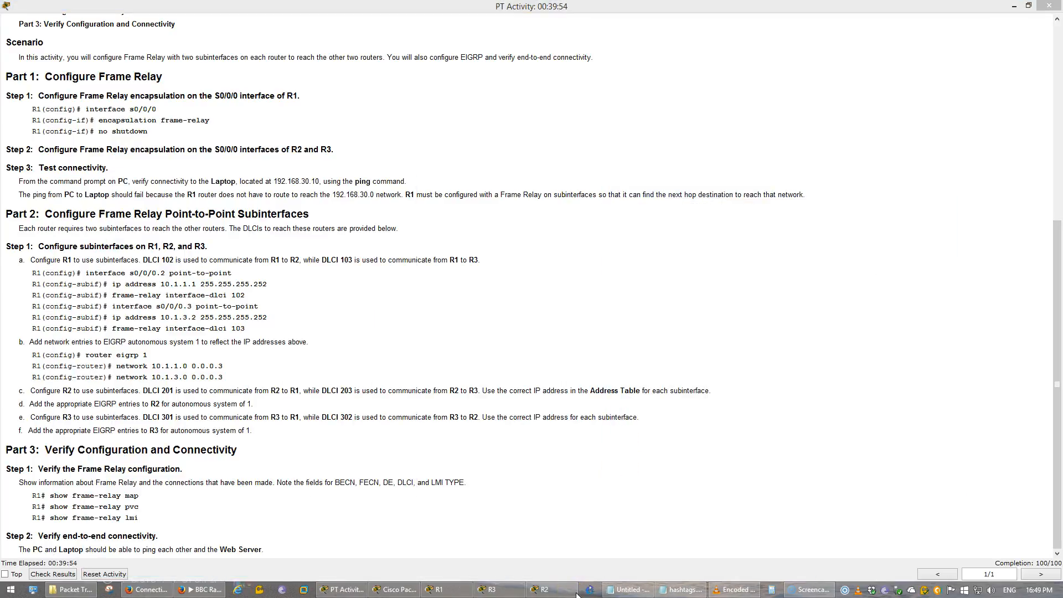
pyautogui.click(499, 335)
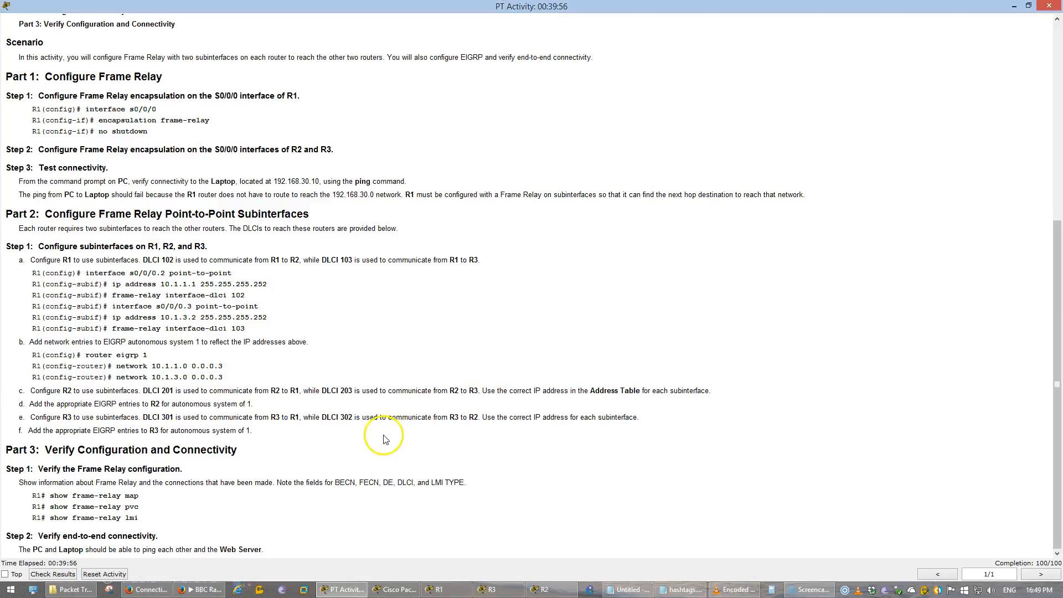
# - List R1's EIGRP neighbors with do show ip eigrp neighbors
pyautogui.click(443, 589)
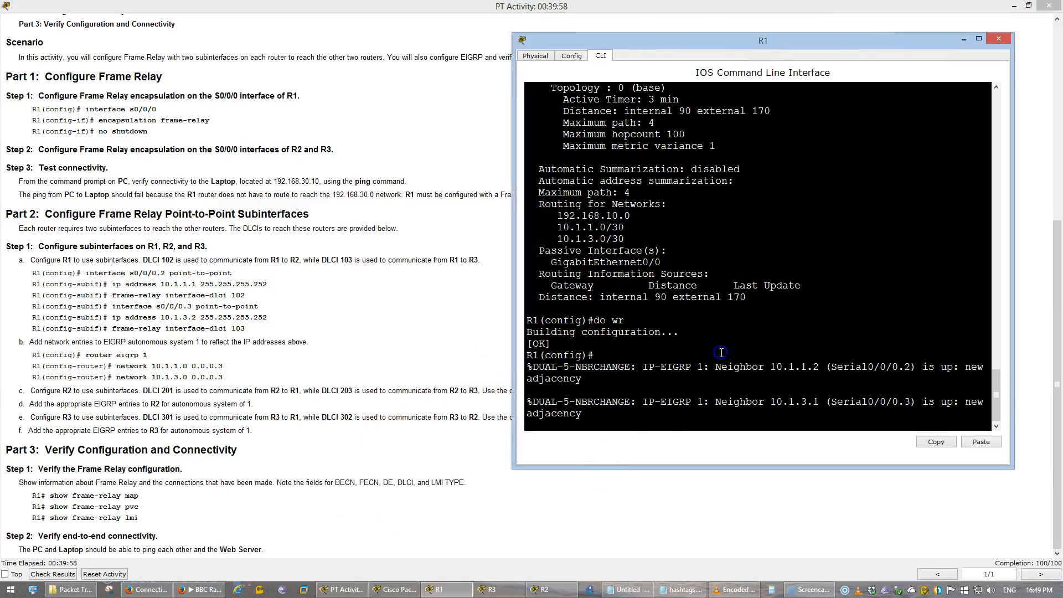
pyautogui.press('Return')
pyautogui.press('Return')
pyautogui.write('do')
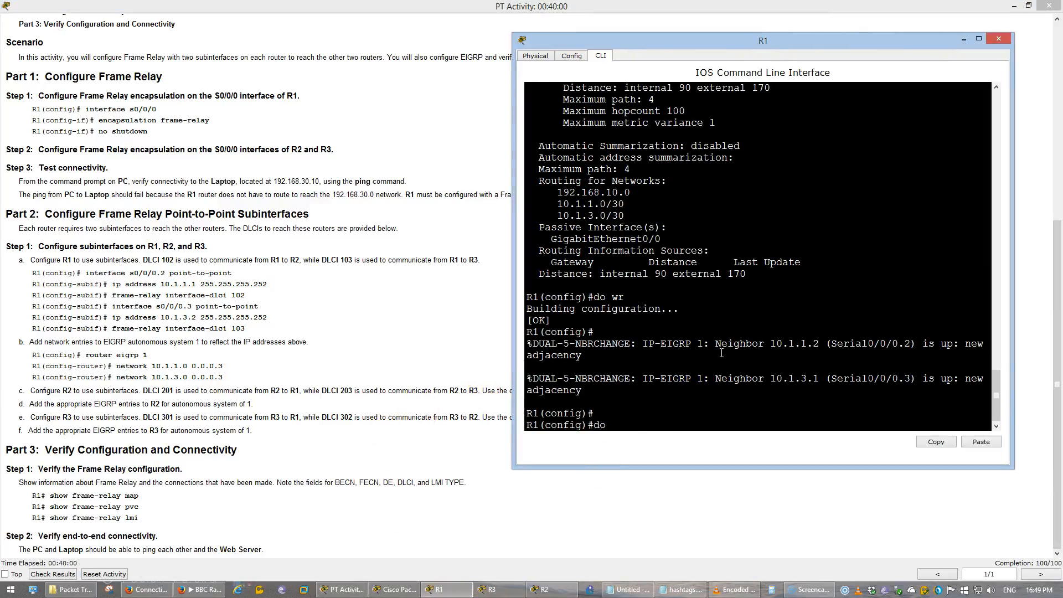
pyautogui.write(' hs')
pyautogui.press('BackSpace')
pyautogui.write('show i')
pyautogui.write('p eigrp')
pyautogui.write(' neit')
pyautogui.write('hbors')
pyautogui.press('Return')
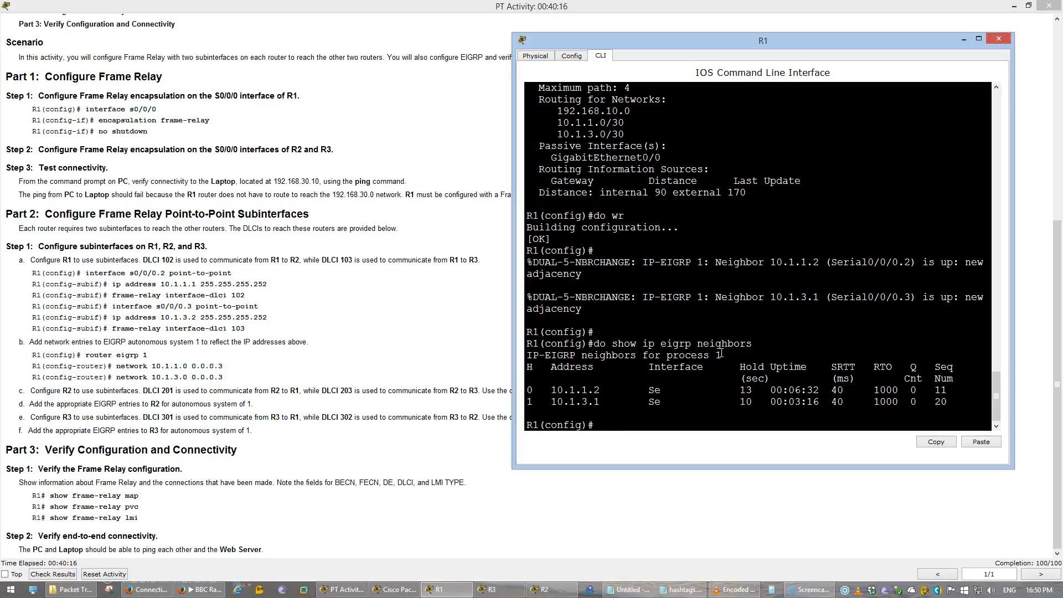
# - Display R1's Frame Relay mappings with do show frame-relay map and examine the DLCI entries for both subinterfaces
pyautogui.write('do show fram')
pyautogui.press('Tab')
pyautogui.write('e-relay map')
pyautogui.press('Return')
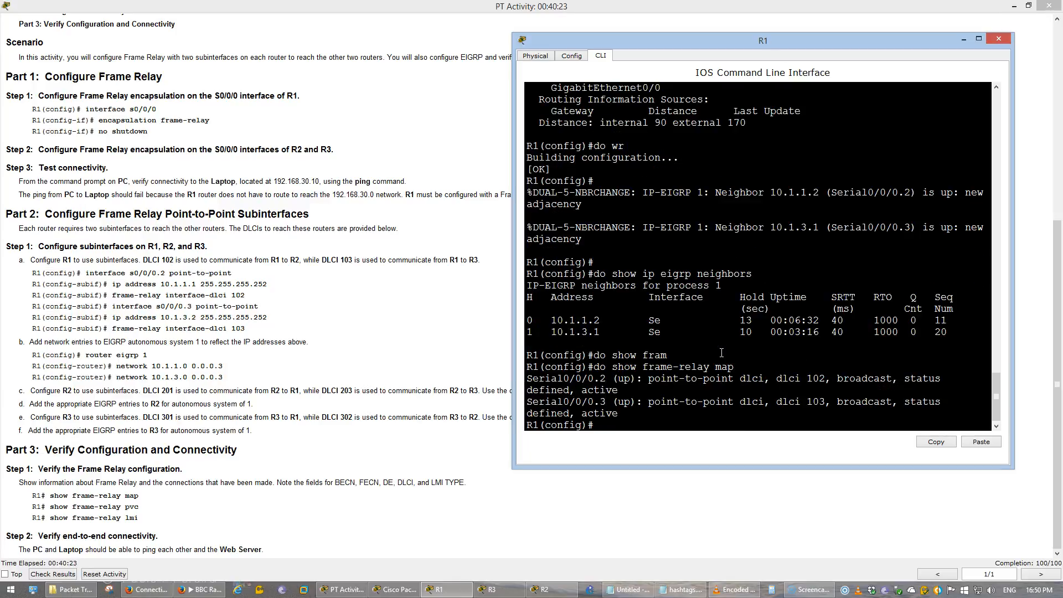
pyautogui.moveTo(734, 379); pyautogui.dragTo(734, 404)
pyautogui.click(734, 404)
# - Display R1's Frame Relay virtual circuit statistics with do show frame-relay pvc
pyautogui.press('Up')
pyautogui.press('BackSpace')
pyautogui.write('pvc')
pyautogui.click(735, 394)
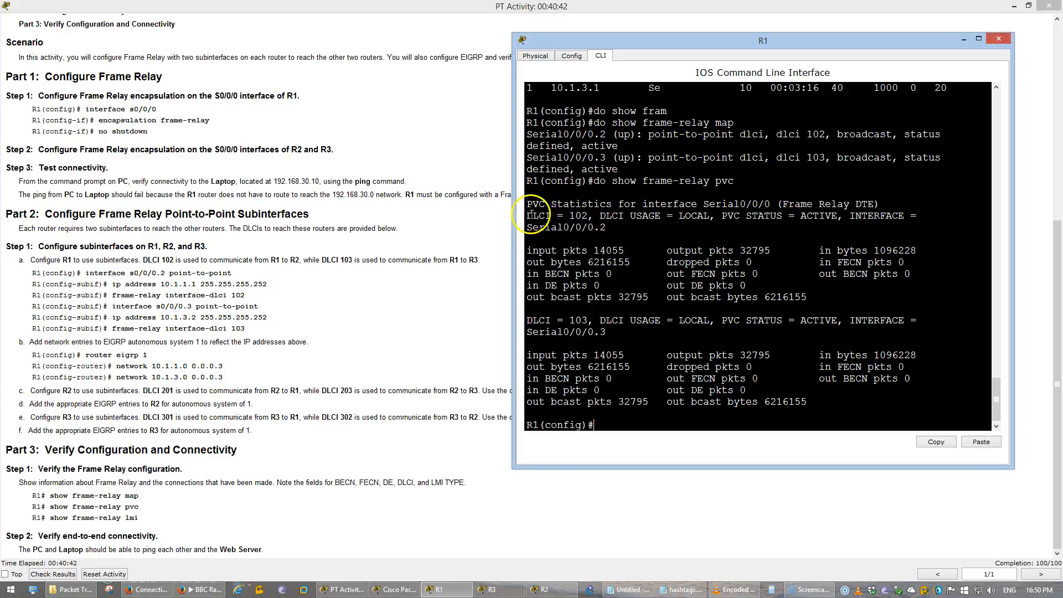
# - Examine the DLCI, PVC status, packet count, FECN, BECN and DE fields in R1's PVC statistics
pyautogui.moveTo(533, 216); pyautogui.dragTo(782, 217)
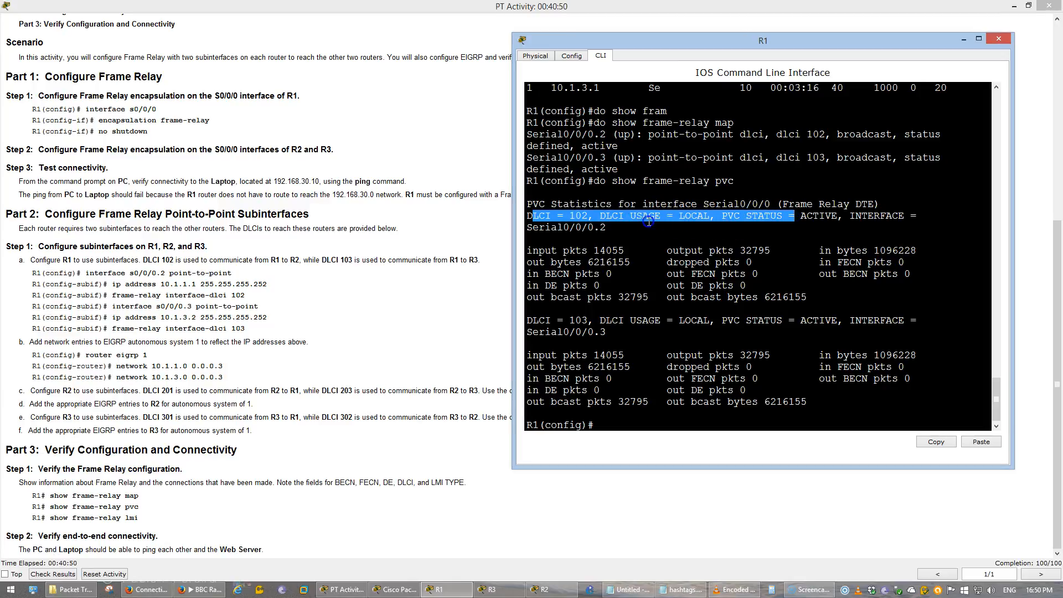
pyautogui.click(607, 225)
pyautogui.moveTo(564, 250); pyautogui.dragTo(717, 274)
pyautogui.click(708, 278)
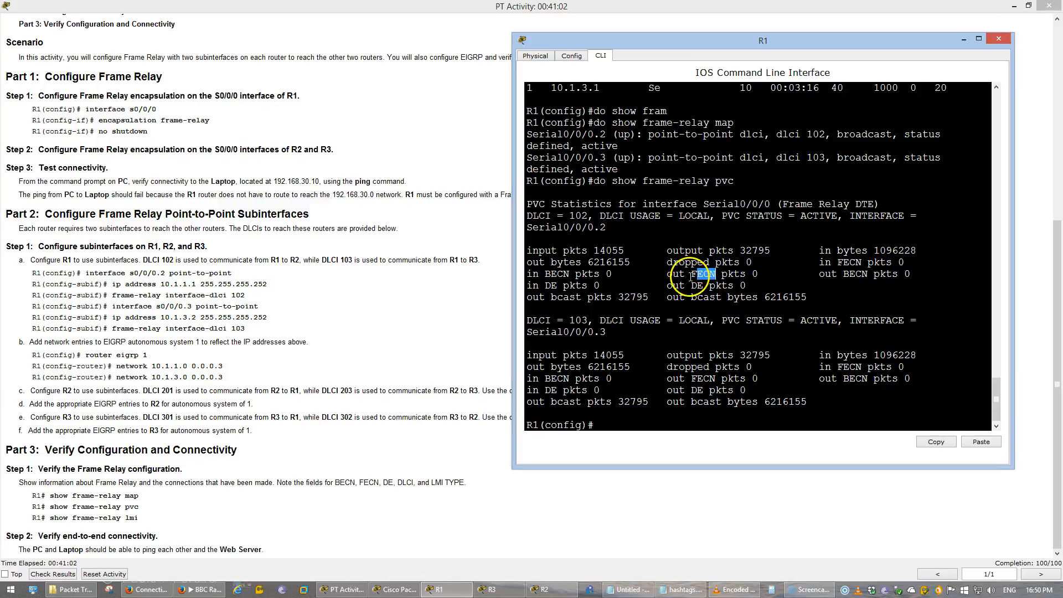
pyautogui.moveTo(692, 276); pyautogui.dragTo(720, 274)
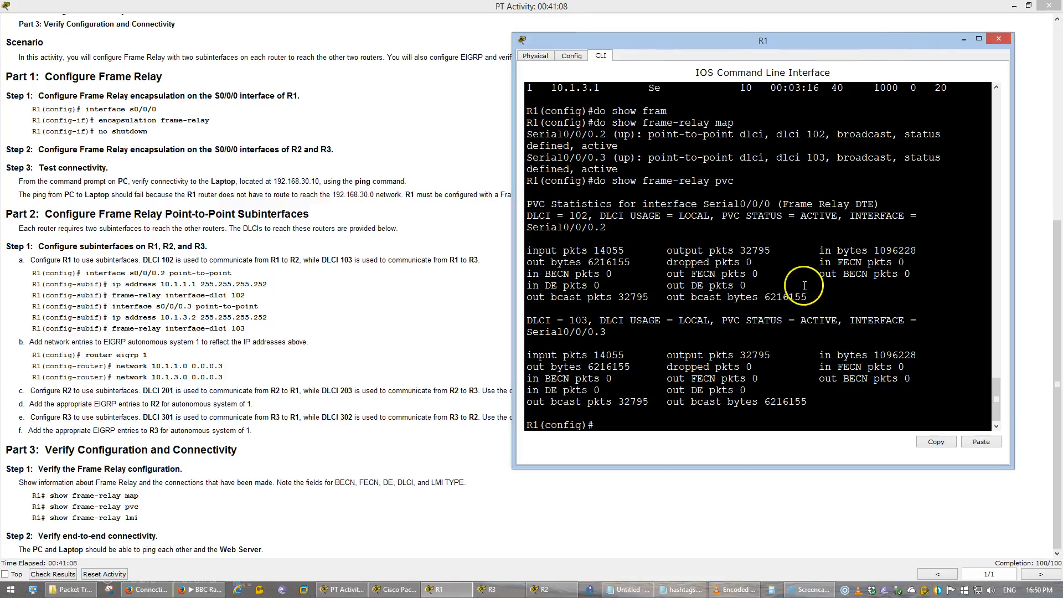
pyautogui.moveTo(844, 274); pyautogui.dragTo(869, 274)
pyautogui.click(727, 293)
pyautogui.moveTo(693, 283); pyautogui.dragTo(699, 284)
pyautogui.scroll(-1, 653, 359)
# - Display R1's Frame Relay LMI statistics with do show frame-relay lmi
pyautogui.click(653, 358)
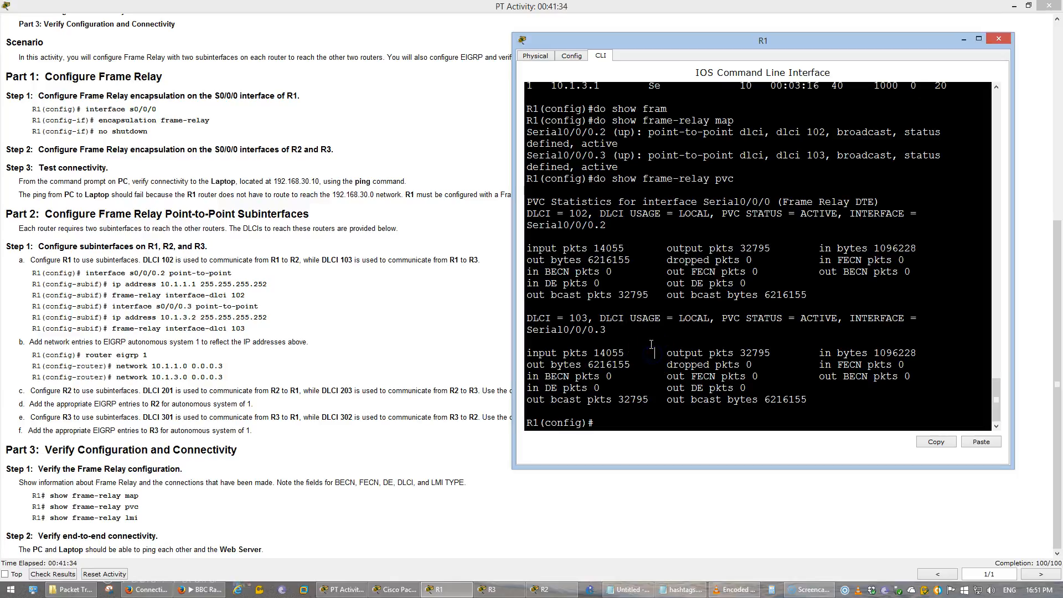
pyautogui.press('Up')
pyautogui.press('BackSpace')
pyautogui.write('lmi')
pyautogui.press('Return')
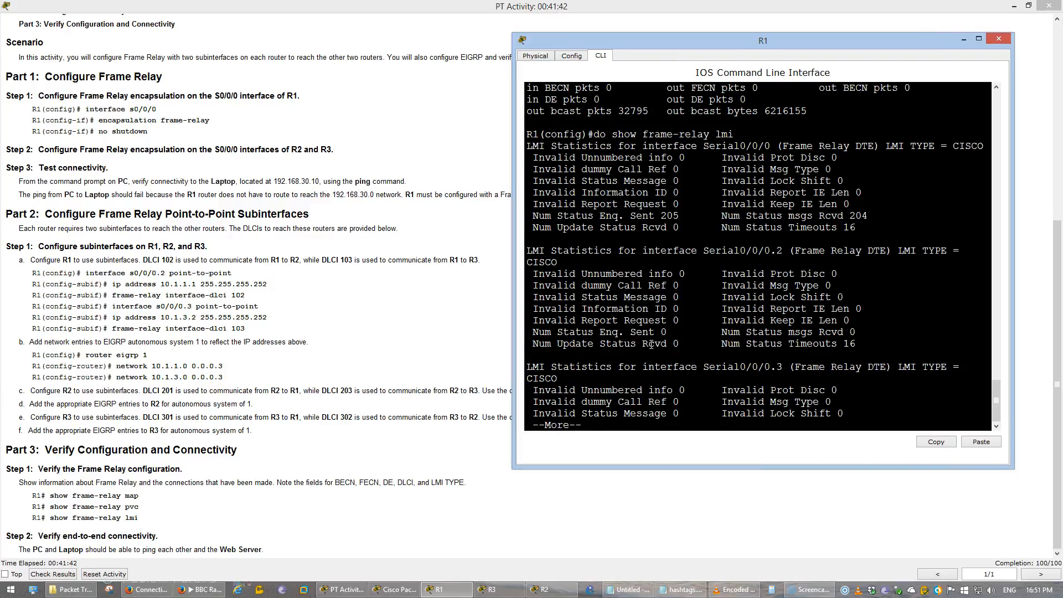
# - Examine the LMI type and status counters for Serial0/0/0, then quit the LMI listing
pyautogui.moveTo(887, 151); pyautogui.dragTo(963, 151)
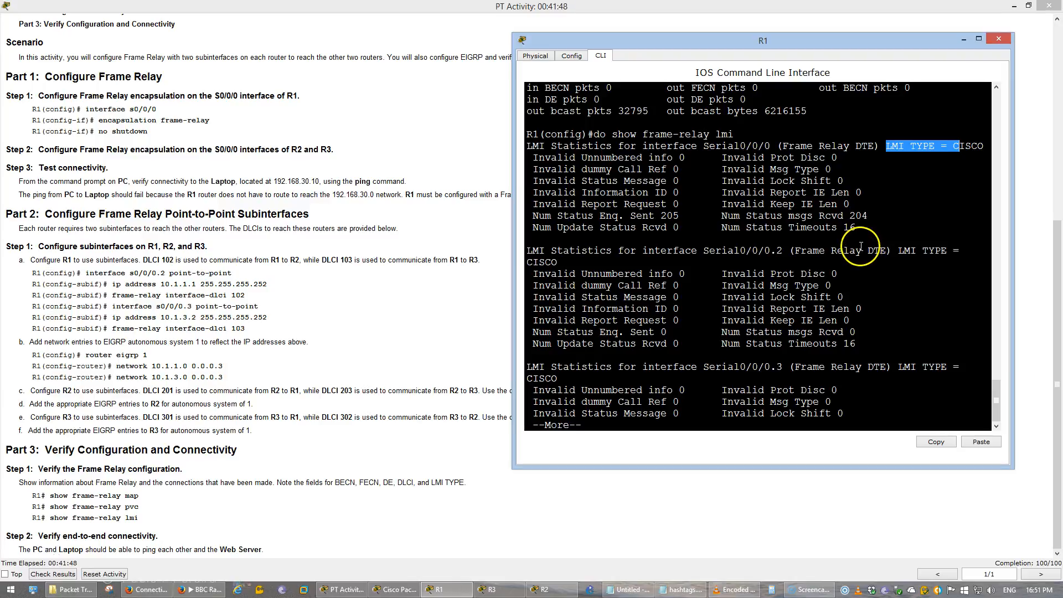
pyautogui.moveTo(856, 228); pyautogui.dragTo(652, 168)
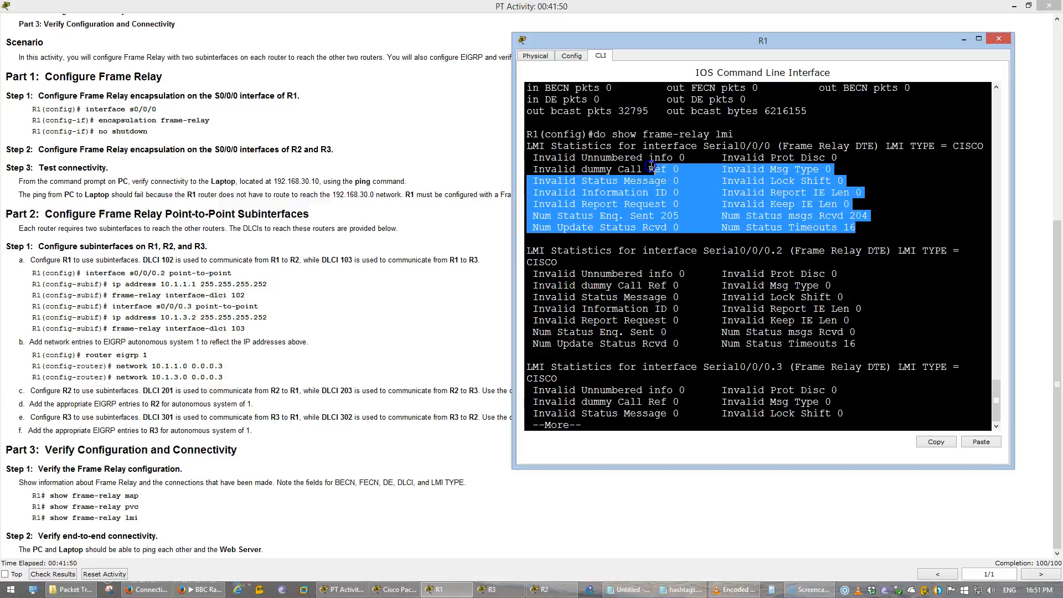
pyautogui.click(740, 192)
pyautogui.press('q')
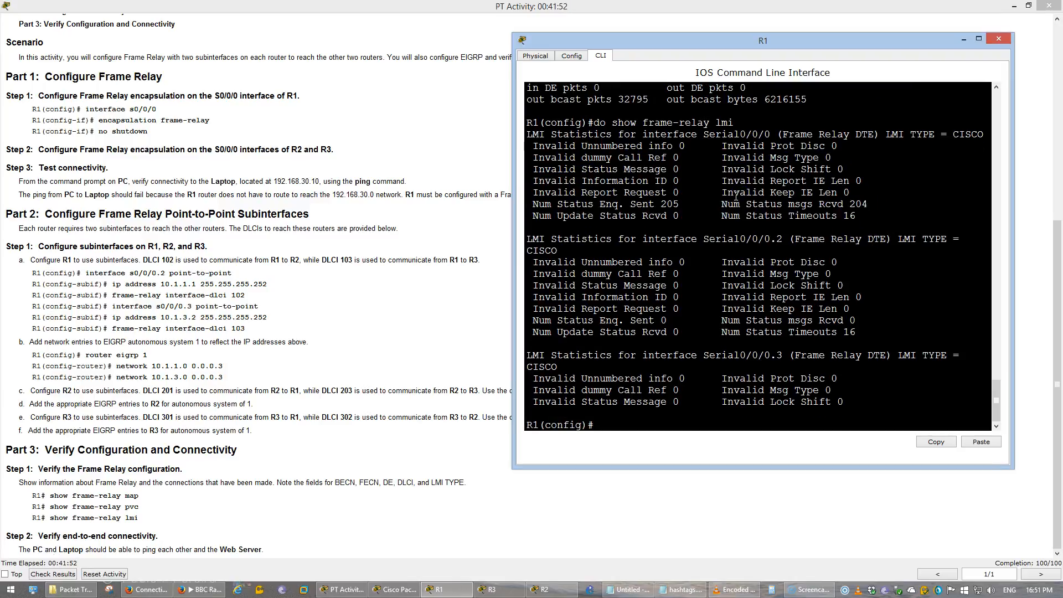
# - Enter configuration mode for interface s0/0/0 on R1 and list the options available for frame-relay lmi-type
pyautogui.write('int s0/0/')
pyautogui.press('Return')
pyautogui.press('Up')
pyautogui.write('0')
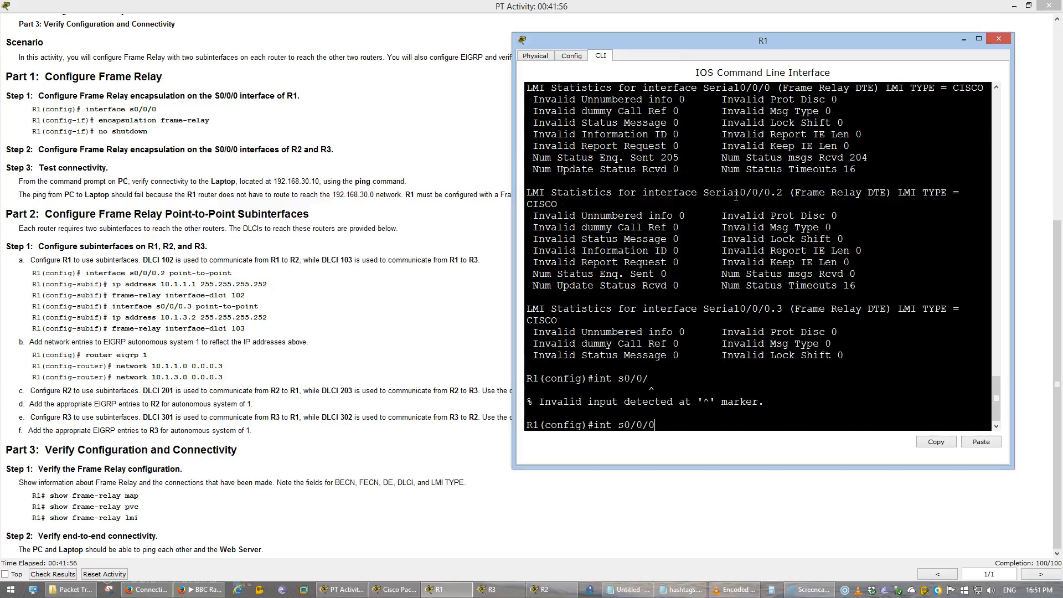
pyautogui.press('Return')
pyautogui.write('fra')
pyautogui.press('Tab')
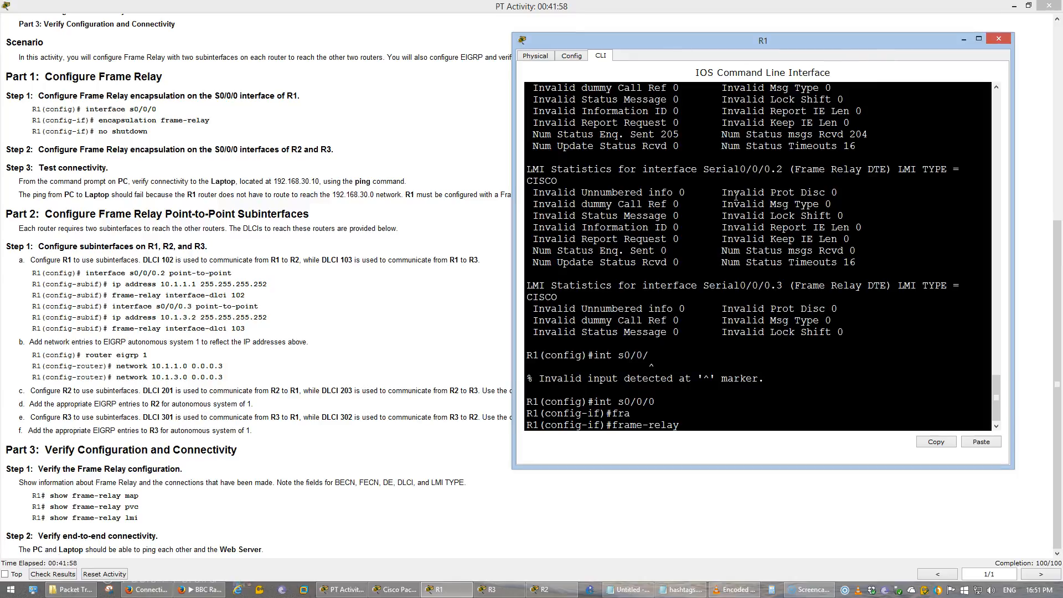
pyautogui.write('lm')
pyautogui.press('Tab')
pyautogui.write('?')
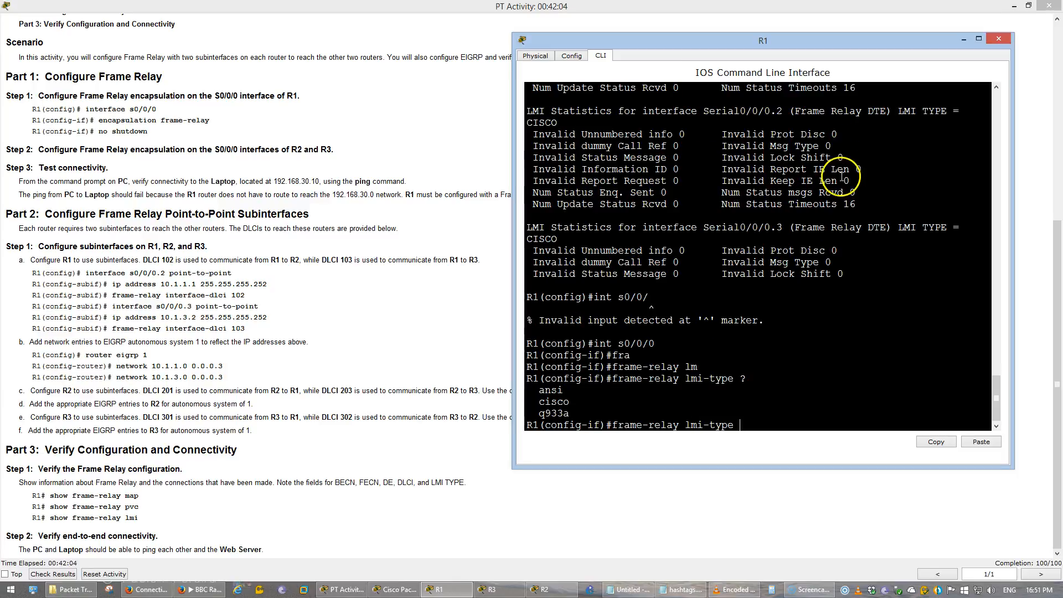
# - Review the LMI type of Serial0/0/0.2 and the earlier PVC and routing output in R1's command history
pyautogui.scroll(2, 840, 177)
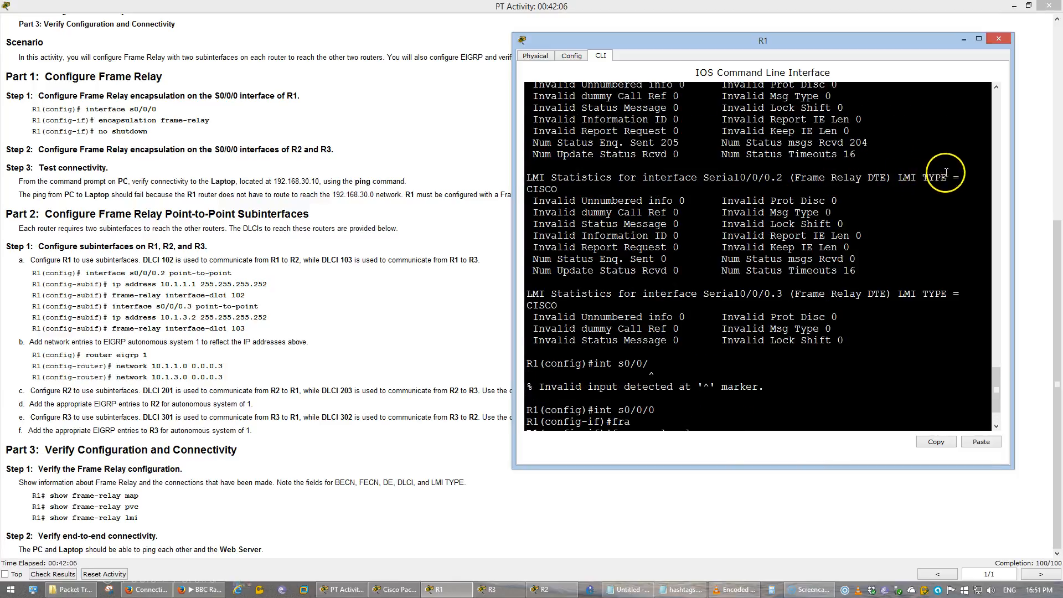
pyautogui.doubleClick(551, 189)
pyautogui.scroll(4, 667, 260)
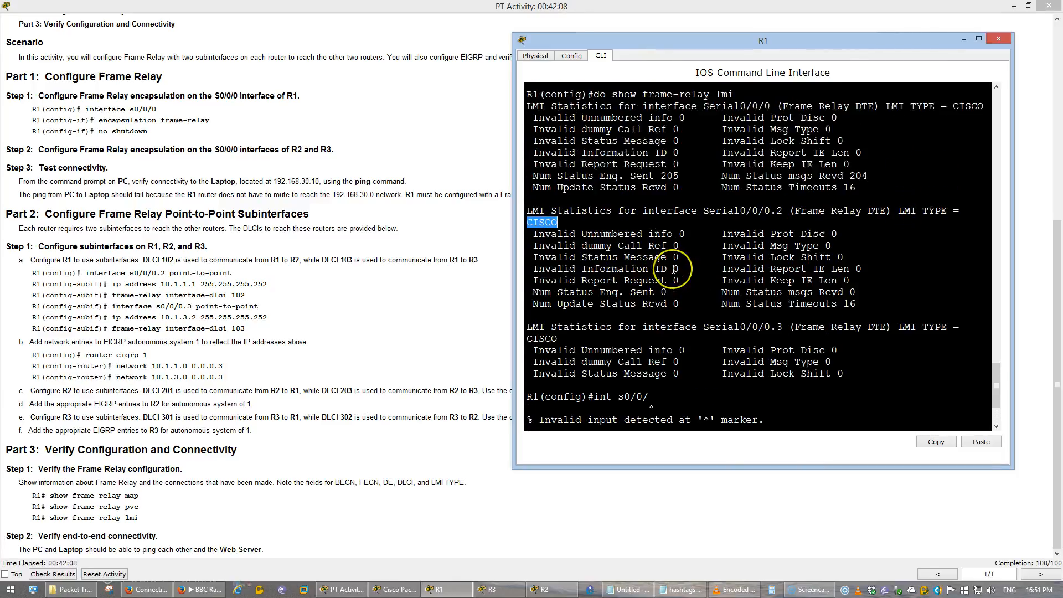
pyautogui.scroll(10, 673, 270)
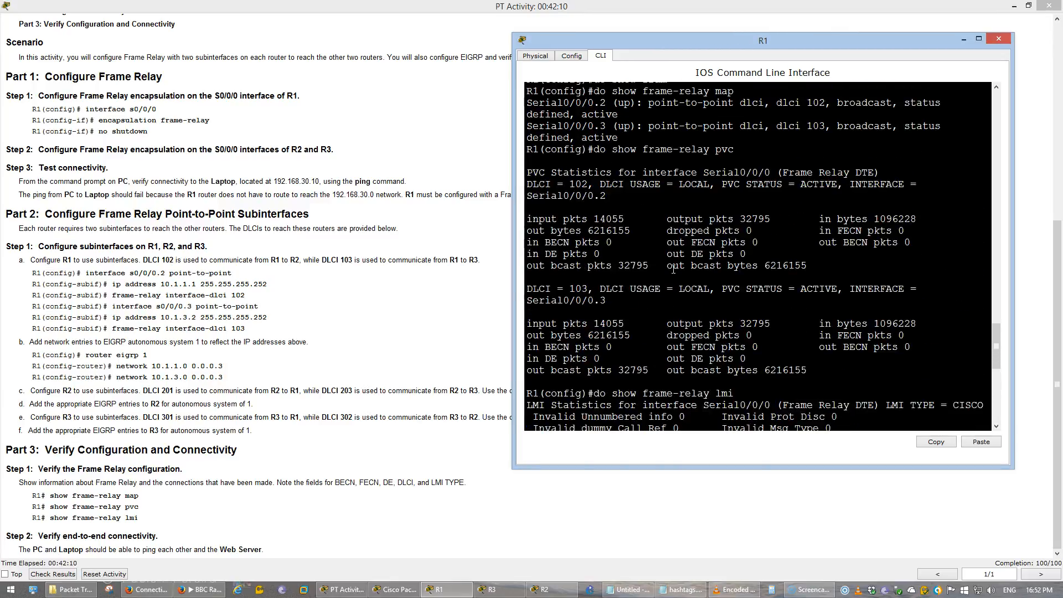
pyautogui.scroll(3, 673, 270)
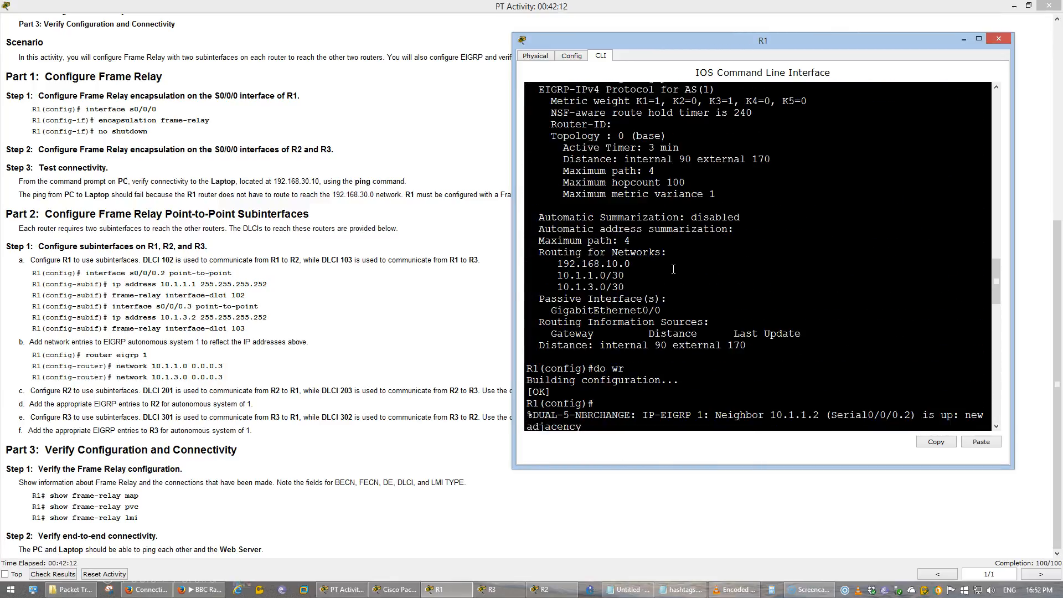
pyautogui.scroll(-13, 674, 268)
pyautogui.scroll(-9, 675, 265)
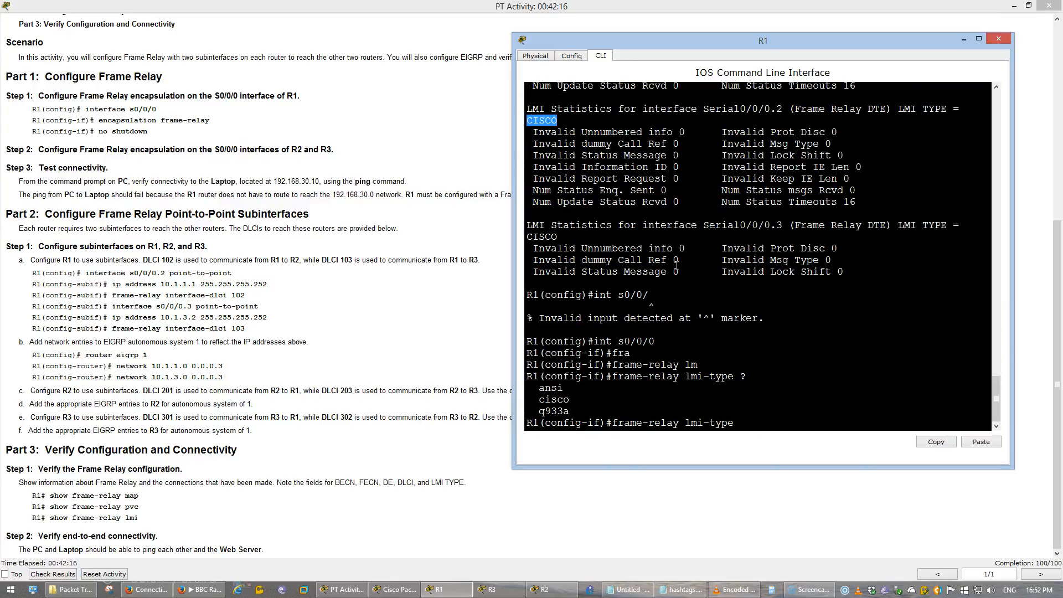
# - Run do show frame-relay lmi again from R1's interface configuration mode and quit the listing
pyautogui.press('Up')
pyautogui.press('Up')
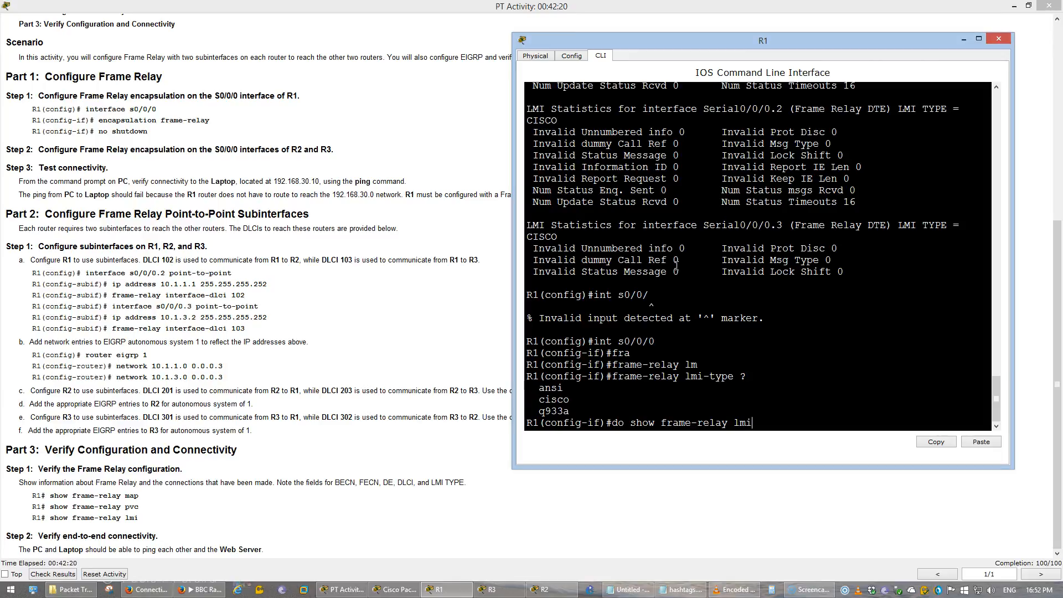
pyautogui.press('Return')
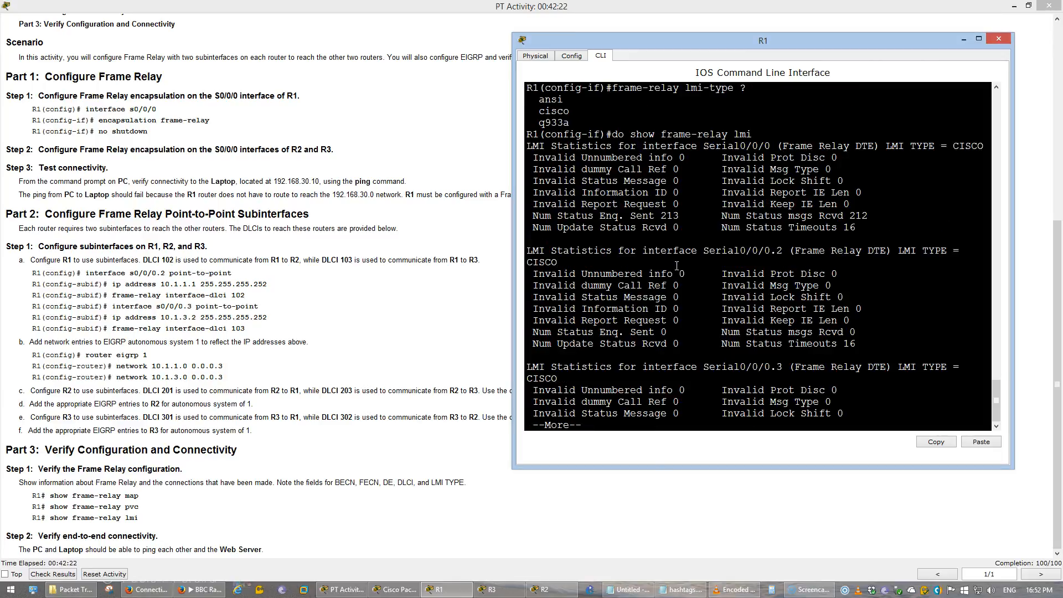
pyautogui.press('q')
# - Display R1's serial interface details with do show int s0/0/0, examine the LMI type entry and quit the listing
pyautogui.press('Up')
pyautogui.press('Up')
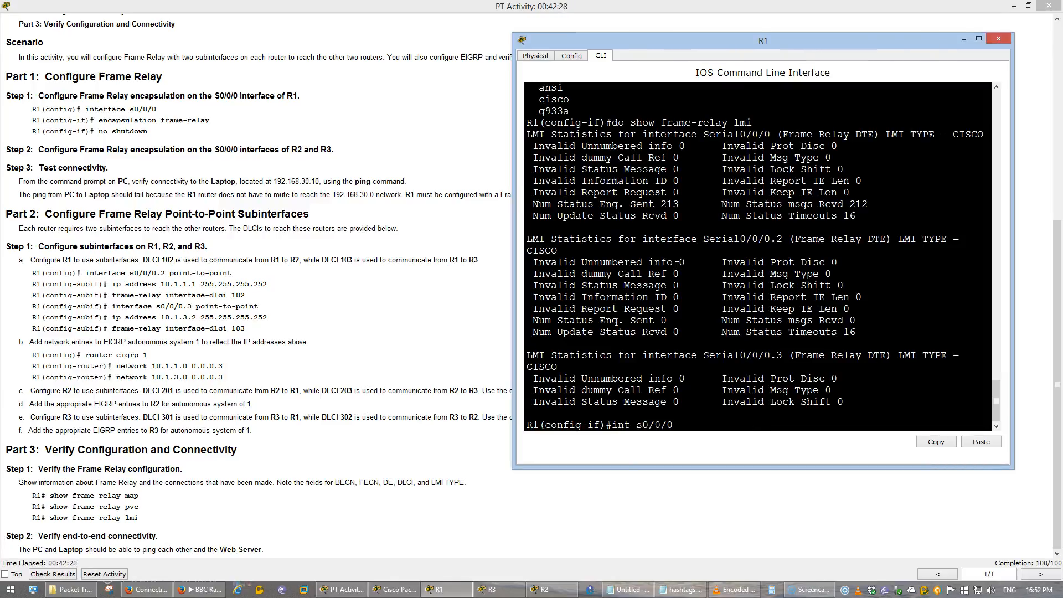
pyautogui.write('do show')
pyautogui.press('Return')
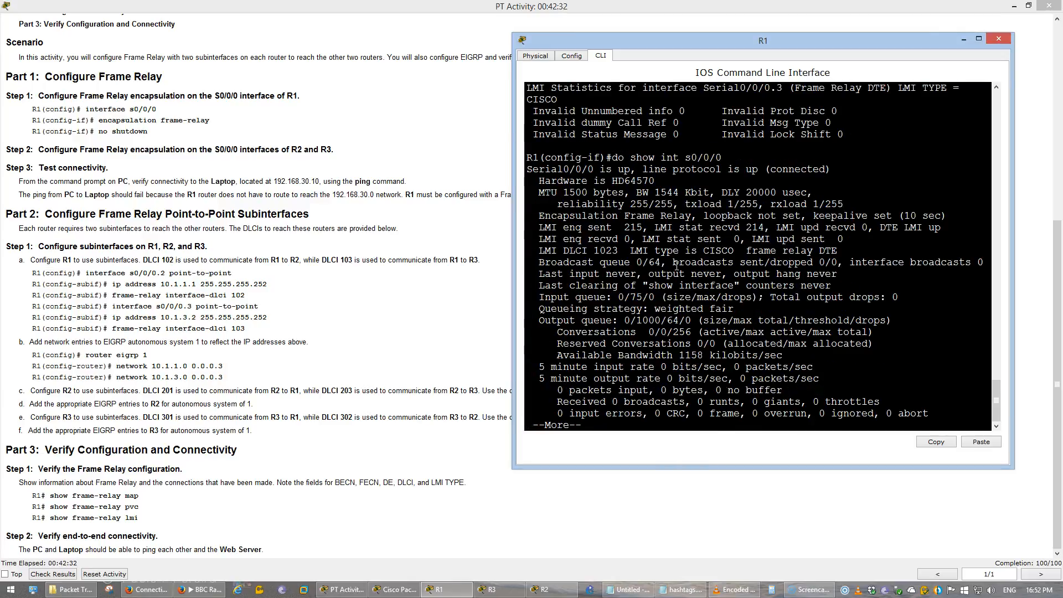
pyautogui.moveTo(625, 251); pyautogui.dragTo(726, 250)
pyautogui.click(727, 250)
pyautogui.press('q')
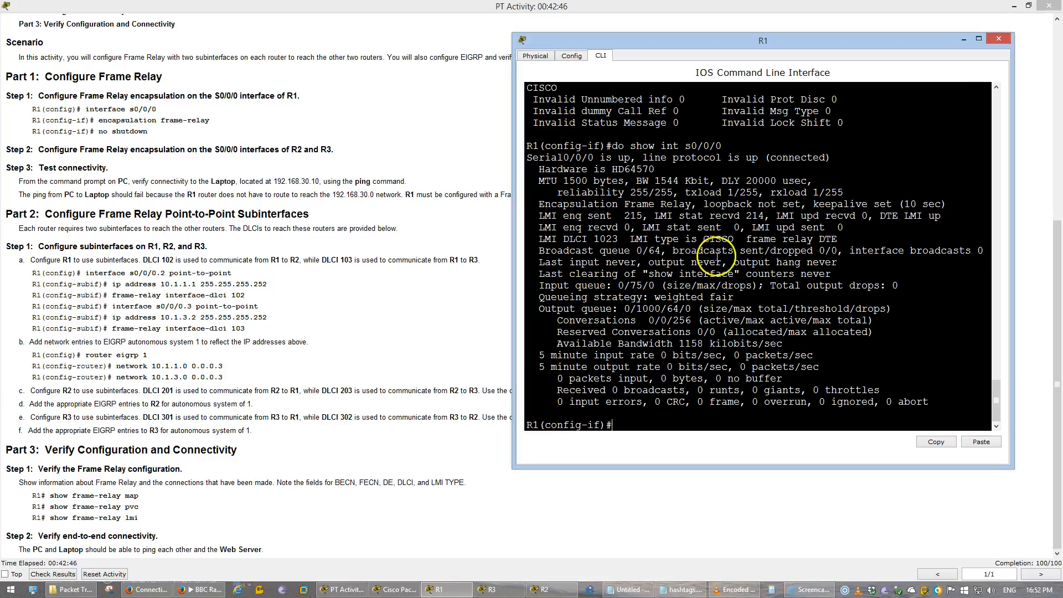
# - Switch to the Notepad notes on EIGRP and OSPF behaviour over Frame Relay
pyautogui.click(628, 589)
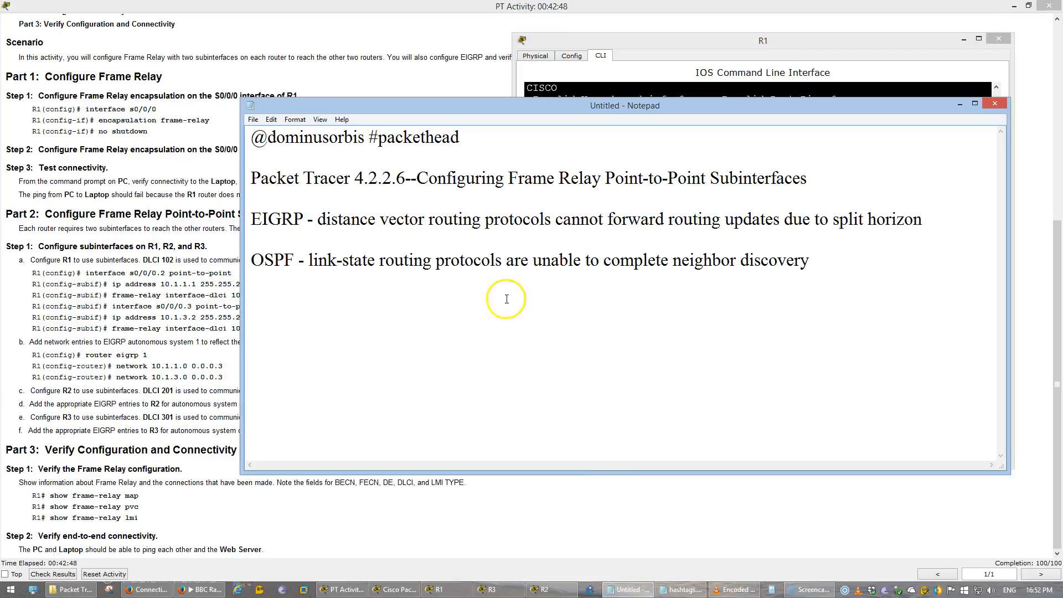